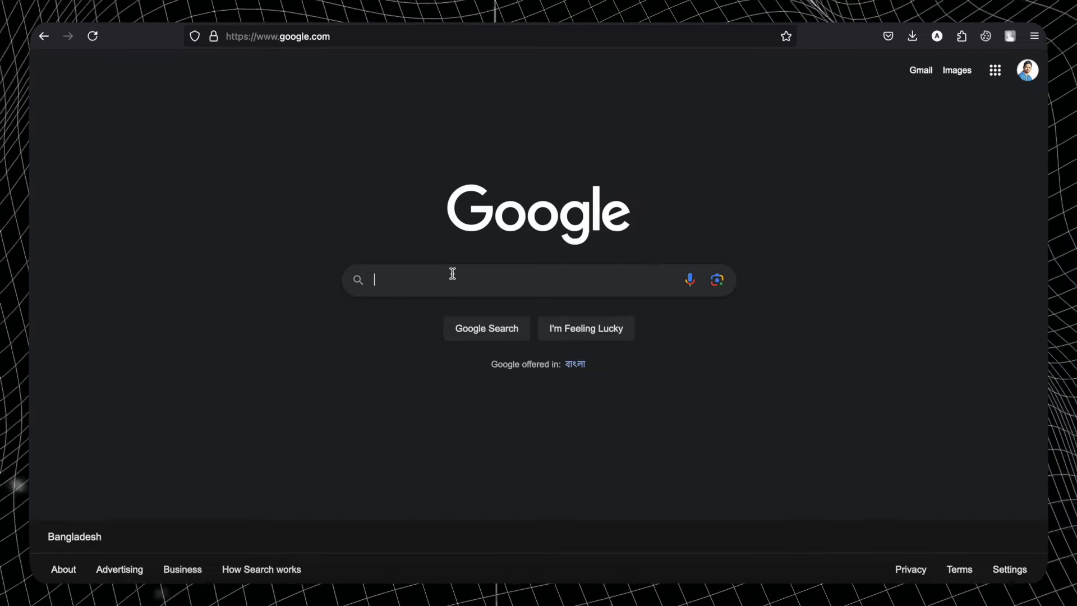
- Search Google for 'ereturn' and open the official etaxnbr.gov.bd eReturn portal
{"action": "type", "text": "er"}
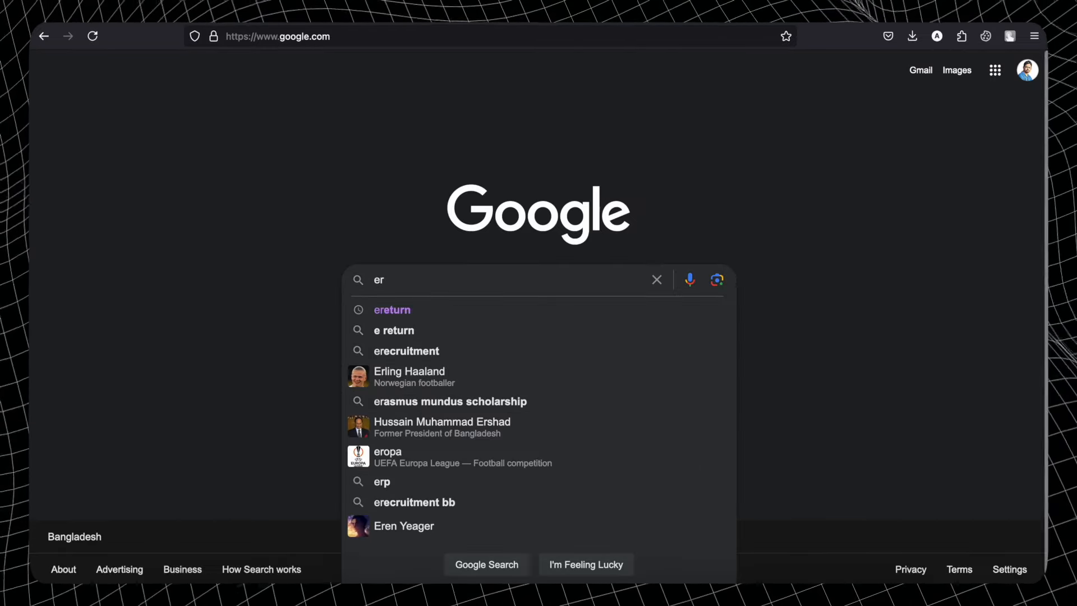
{"action": "key", "text": "Down"}
{"action": "key", "text": "Return"}
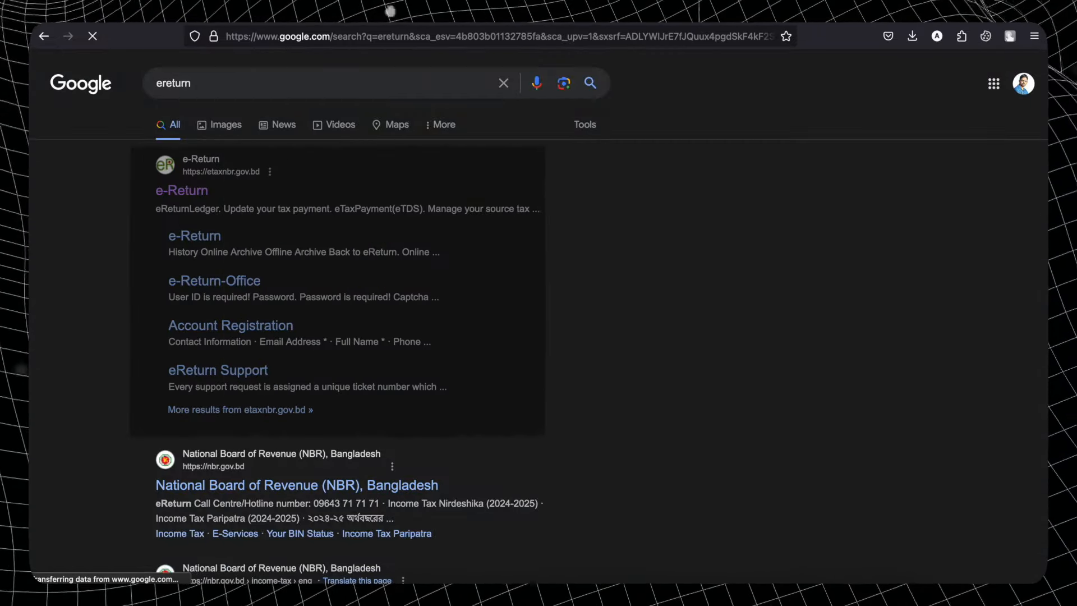
{"action": "left_click", "coordinate": [191, 192]}
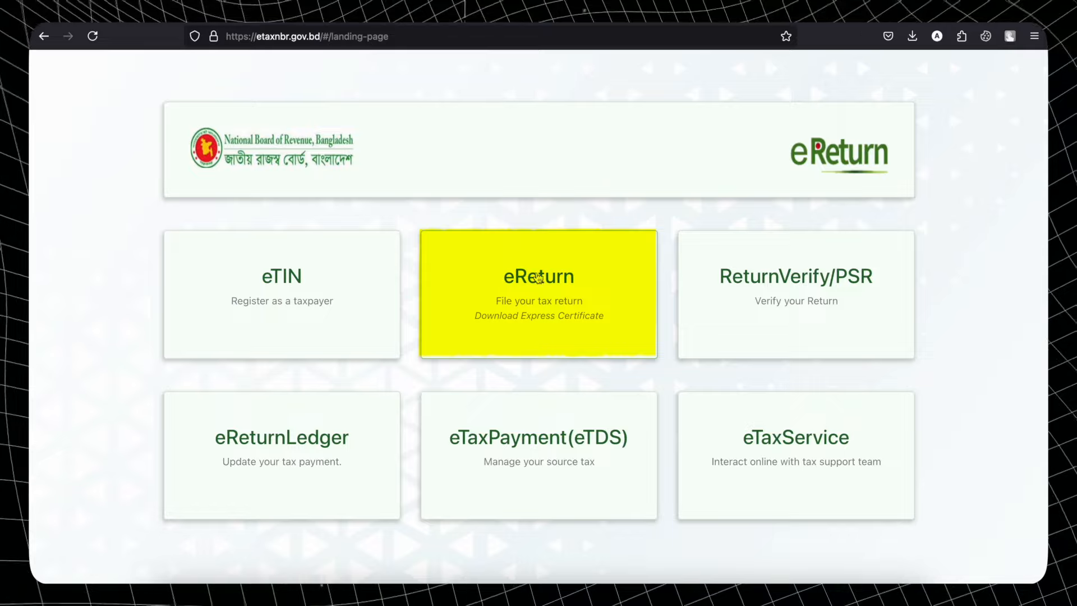
- Open the eReturn filing service and sign in with the TIN, password and captcha
{"action": "left_click", "coordinate": [548, 281]}
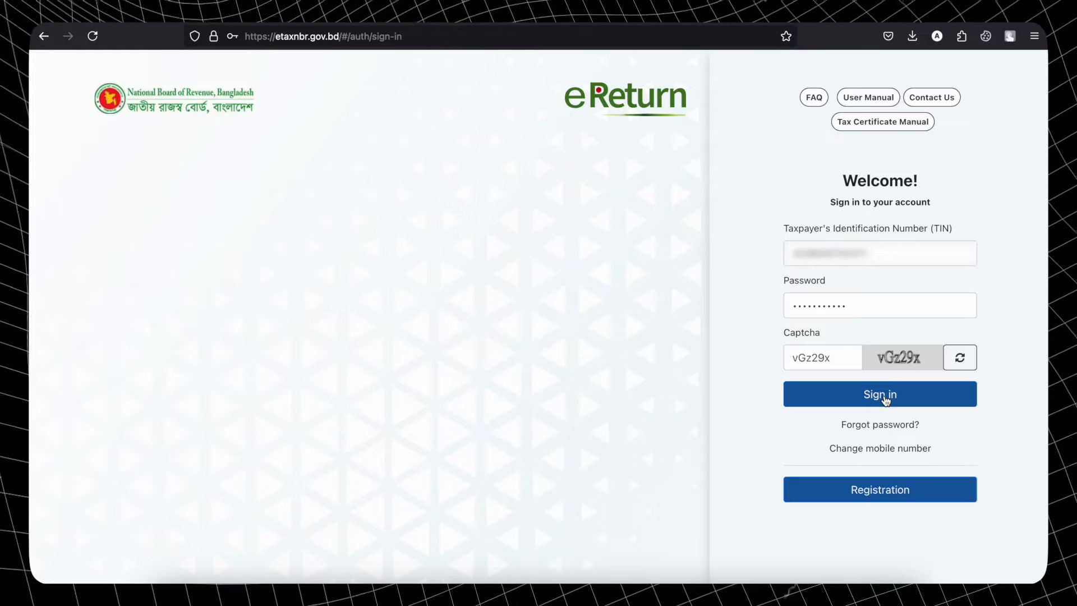
{"action": "left_click", "coordinate": [880, 394]}
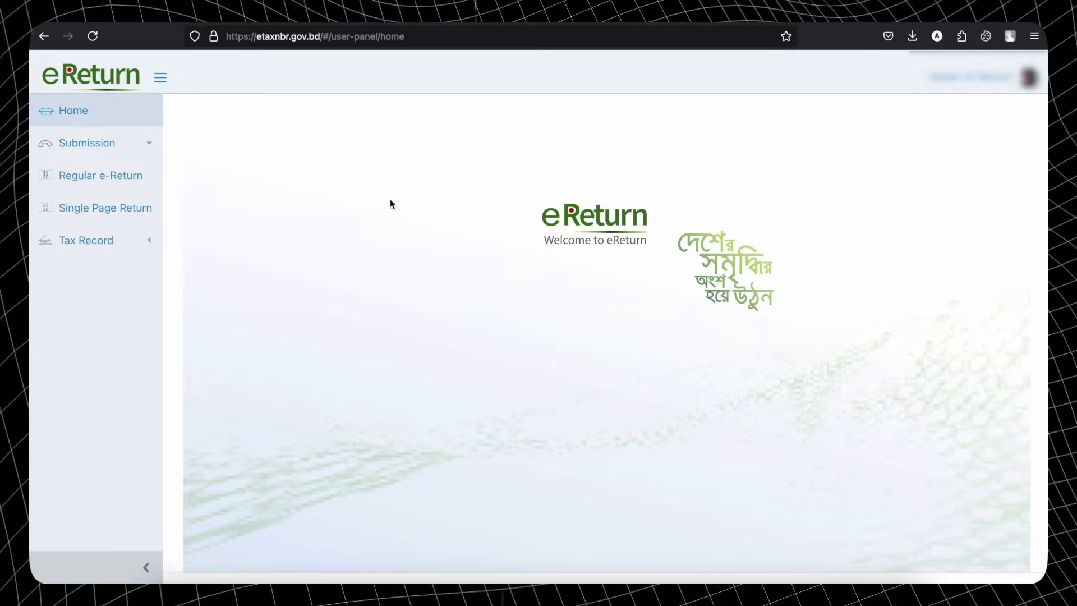
- Start a Regular e-Return and save the 2024-2025 Self-scheme assessment with Income from Employment
{"action": "left_click", "coordinate": [90, 180]}
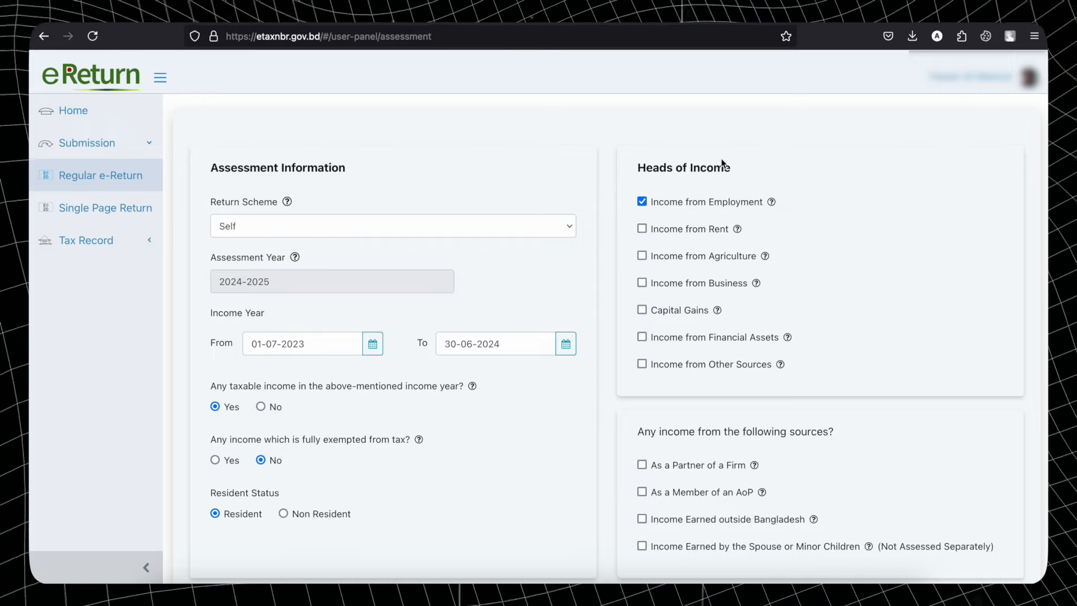
{"action": "scroll", "coordinate": [829, 337], "scroll_direction": "down", "scroll_amount": 3}
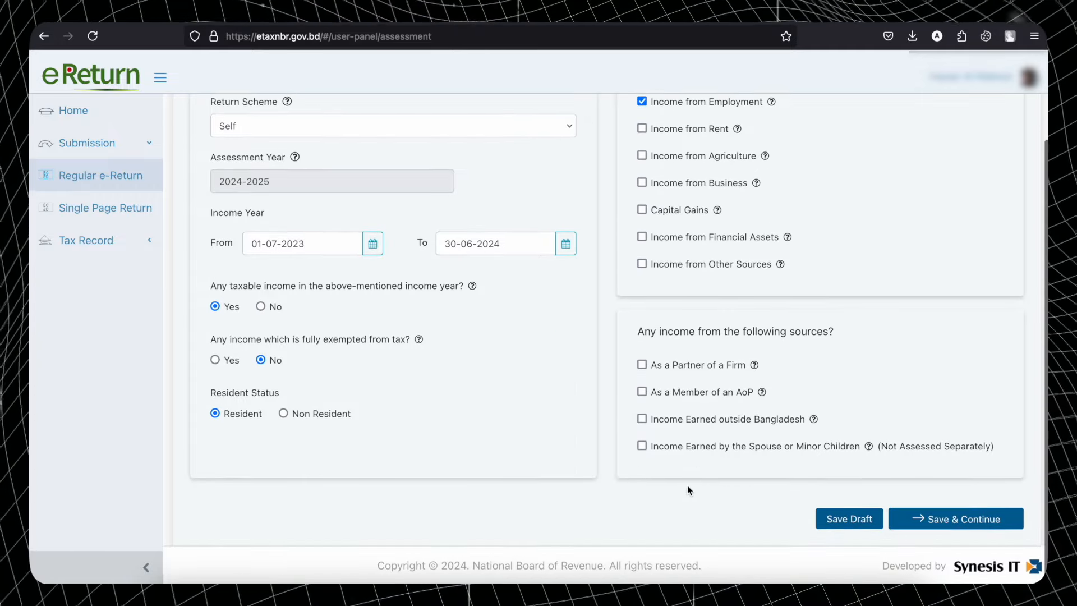
{"action": "scroll", "coordinate": [691, 476], "scroll_direction": "up", "scroll_amount": 2}
{"action": "scroll", "coordinate": [690, 490], "scroll_direction": "down", "scroll_amount": 2}
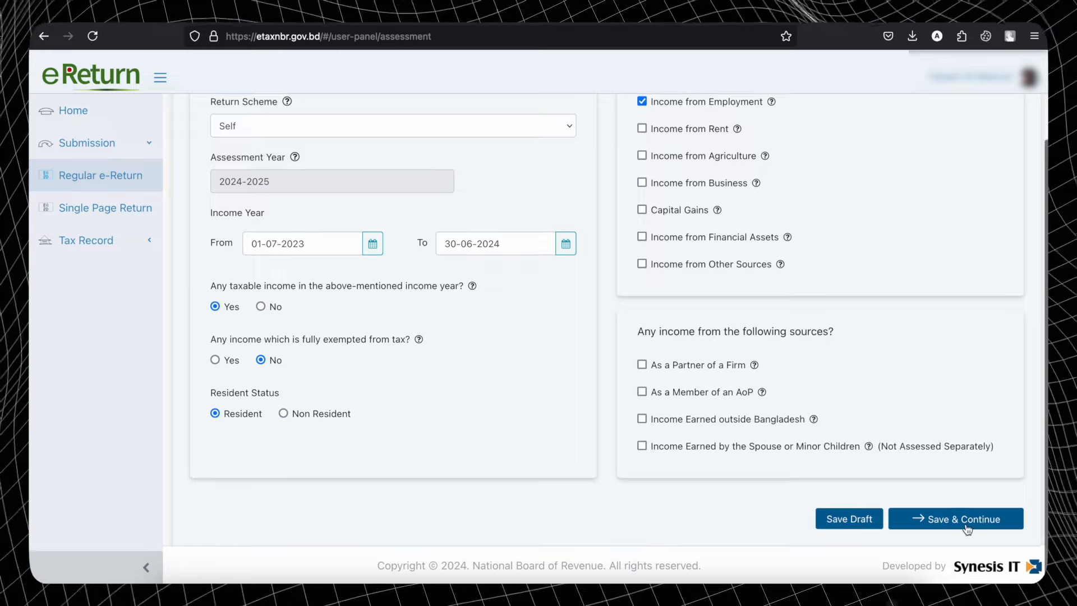
{"action": "scroll", "coordinate": [724, 432], "scroll_direction": "up", "scroll_amount": 2}
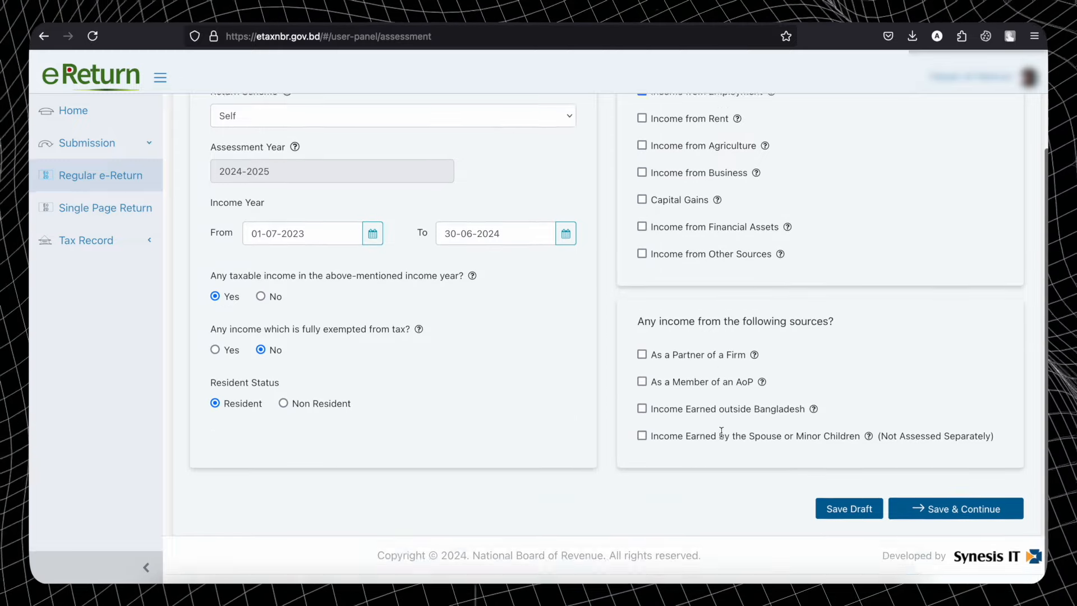
{"action": "scroll", "coordinate": [723, 440], "scroll_direction": "down", "scroll_amount": 2}
{"action": "left_click", "coordinate": [926, 528]}
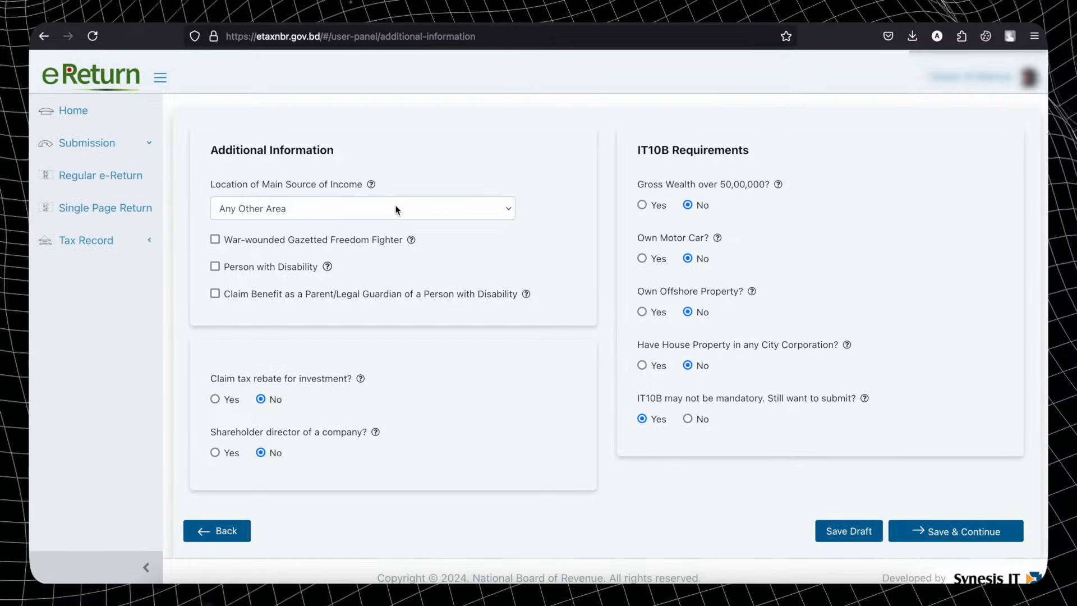
- Keep Any Other Area as the main income location and continue to employment income details
{"action": "left_click", "coordinate": [396, 208]}
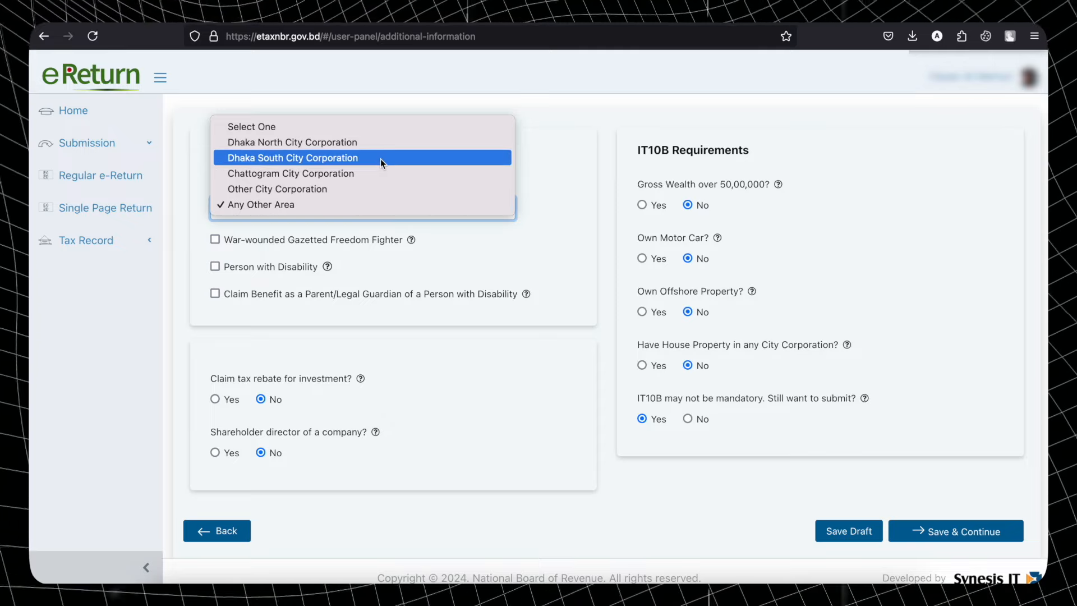
{"action": "left_click", "coordinate": [376, 206]}
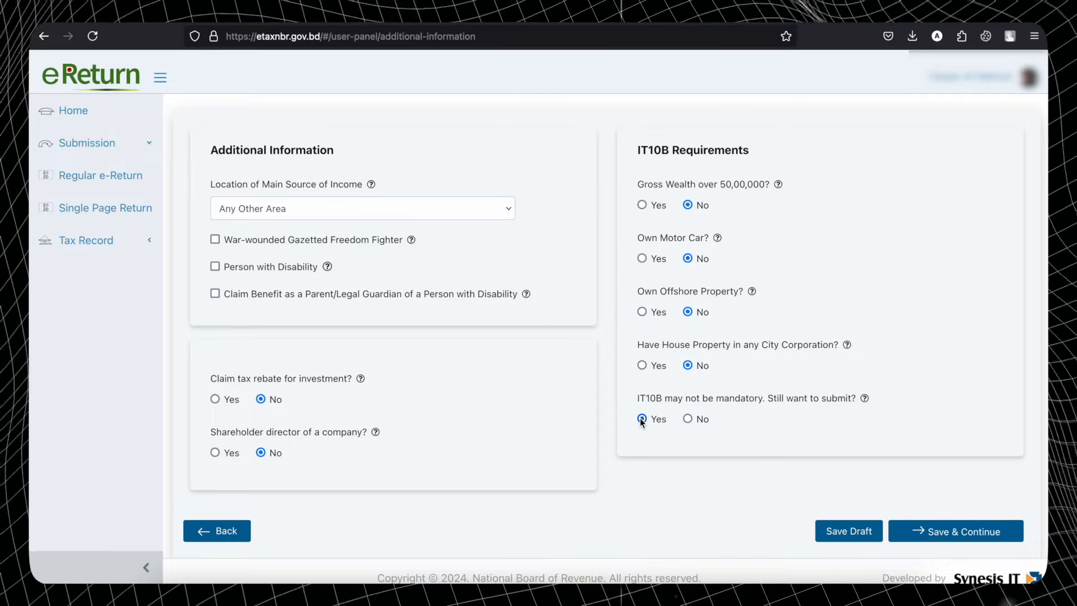
{"action": "left_click", "coordinate": [941, 531]}
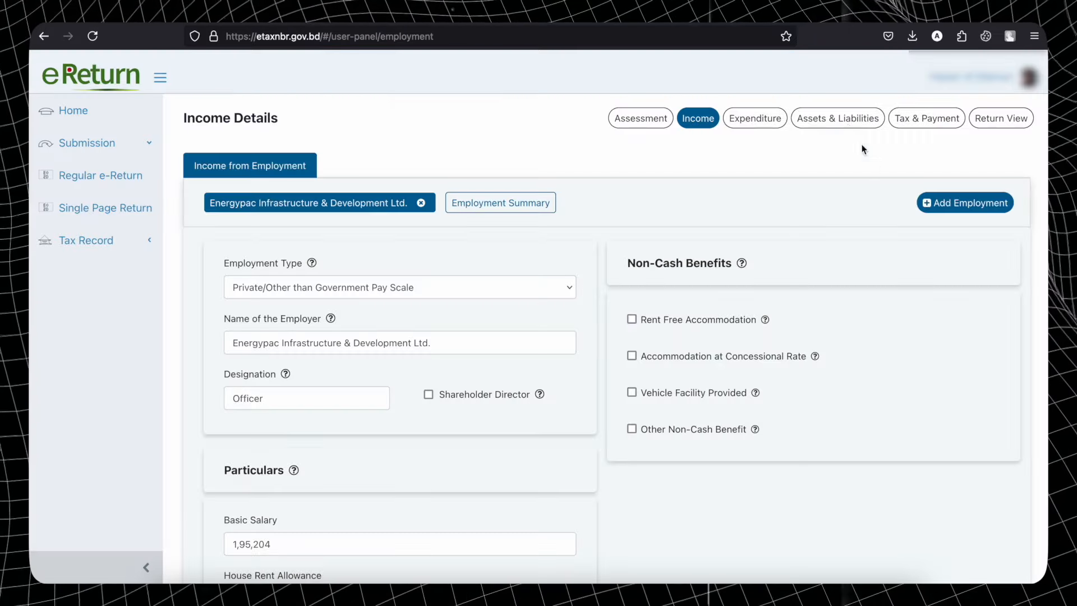
{"action": "left_click", "coordinate": [835, 127]}
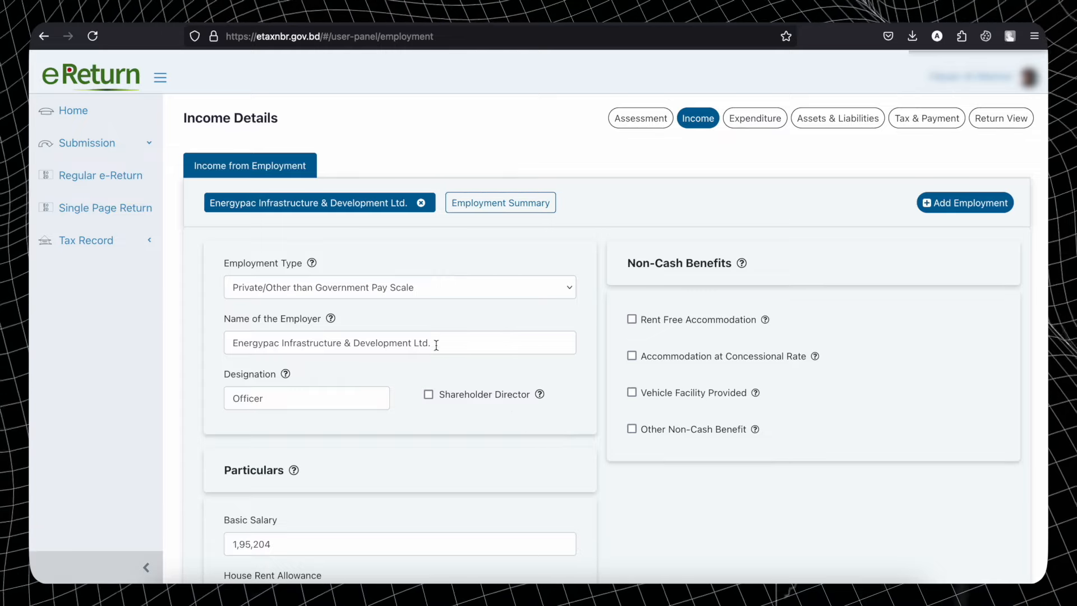
{"action": "left_click", "coordinate": [422, 288]}
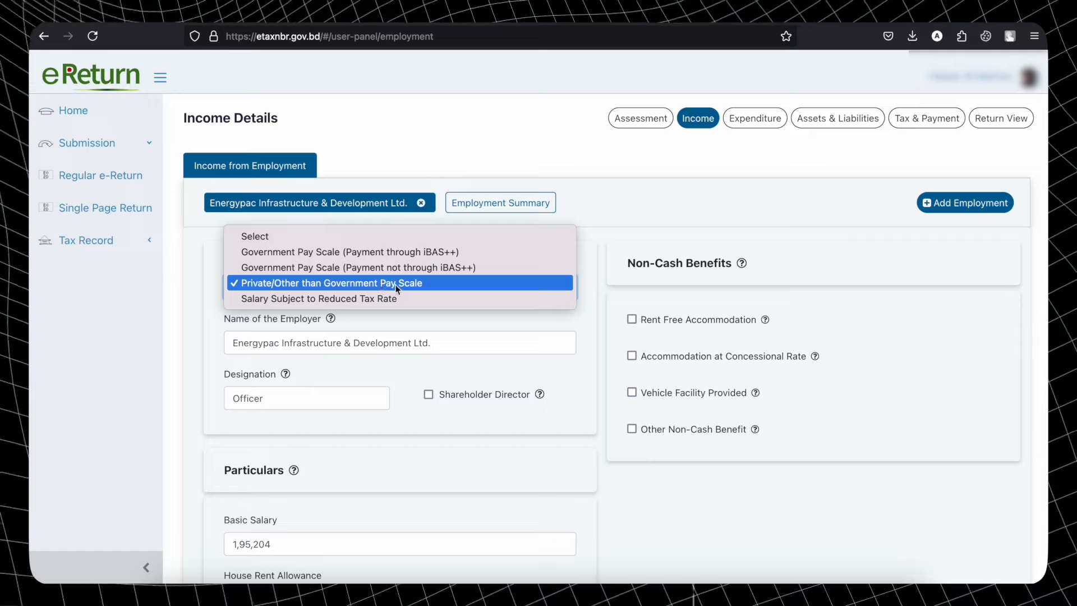
{"action": "left_click", "coordinate": [376, 286]}
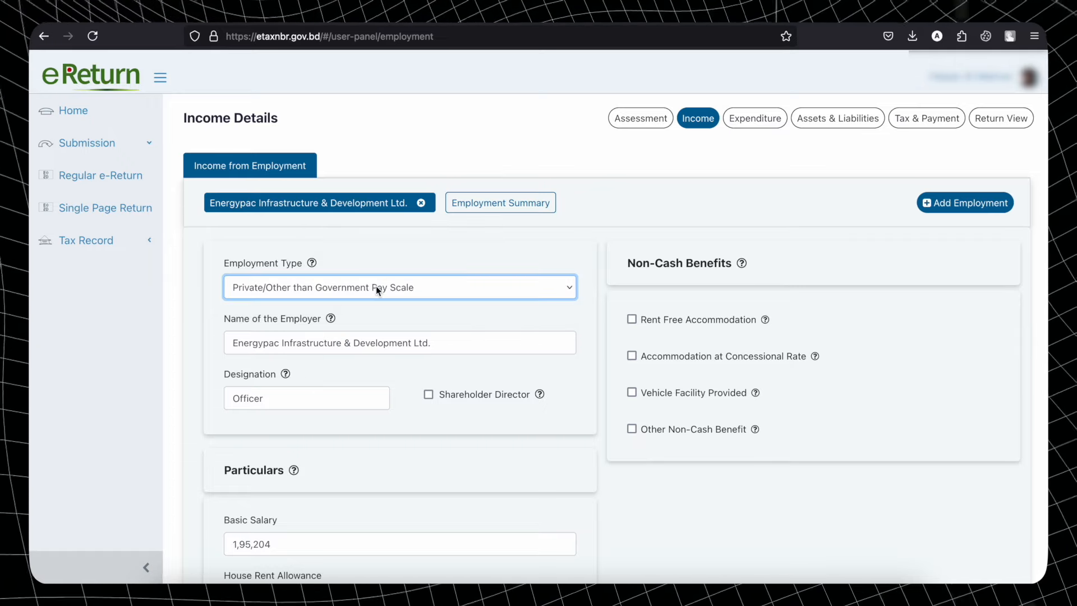
{"action": "left_click", "coordinate": [961, 205]}
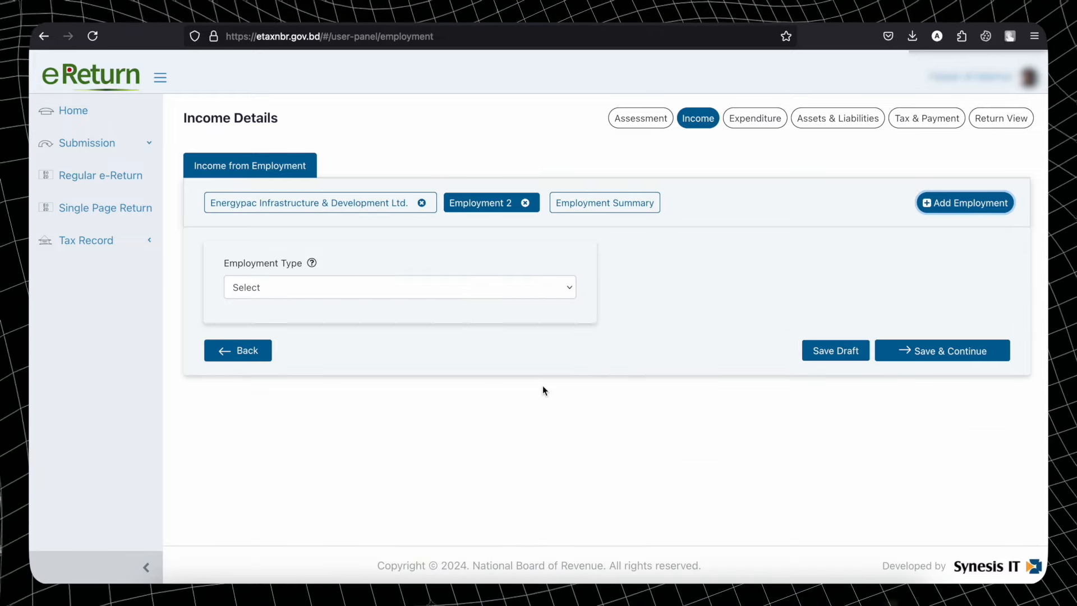
{"action": "left_click", "coordinate": [470, 287]}
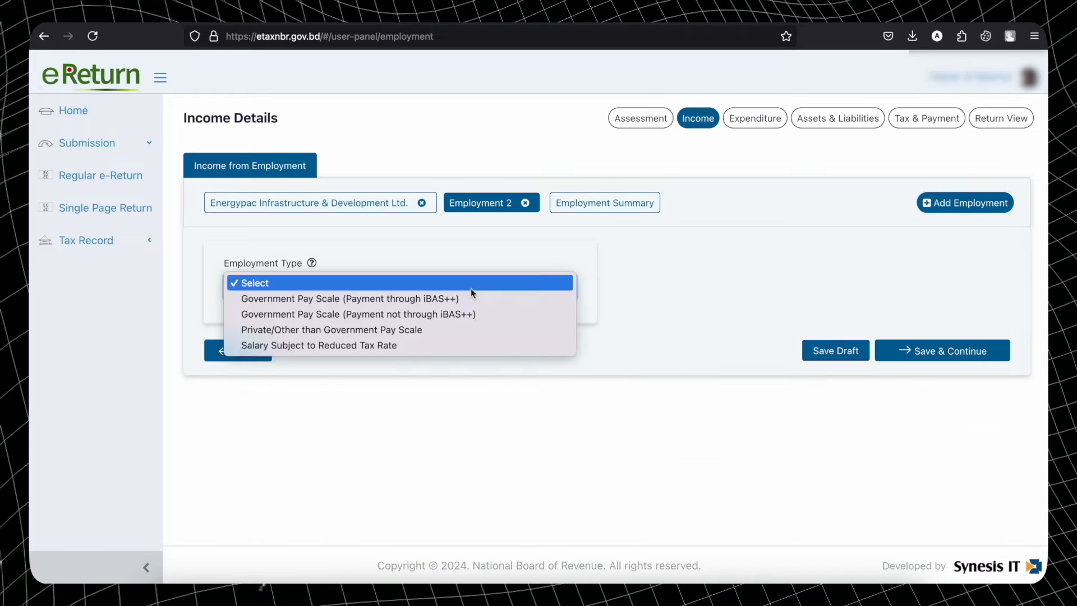
{"action": "left_click", "coordinate": [377, 332]}
{"action": "scroll", "coordinate": [479, 443], "scroll_direction": "down", "scroll_amount": 5}
{"action": "scroll", "coordinate": [479, 439], "scroll_direction": "up", "scroll_amount": 5}
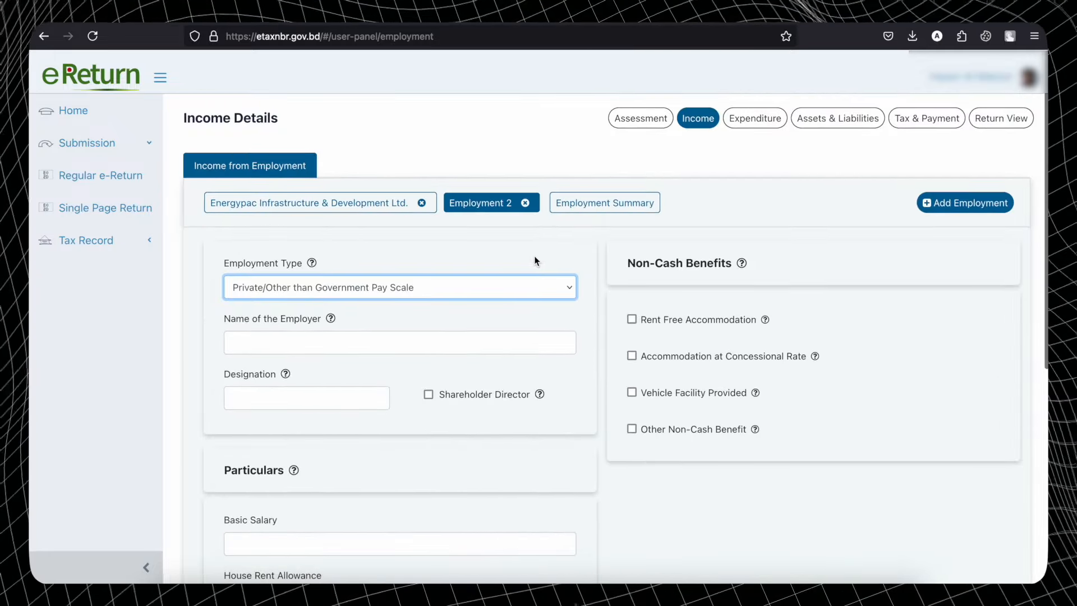
{"action": "left_click", "coordinate": [525, 203]}
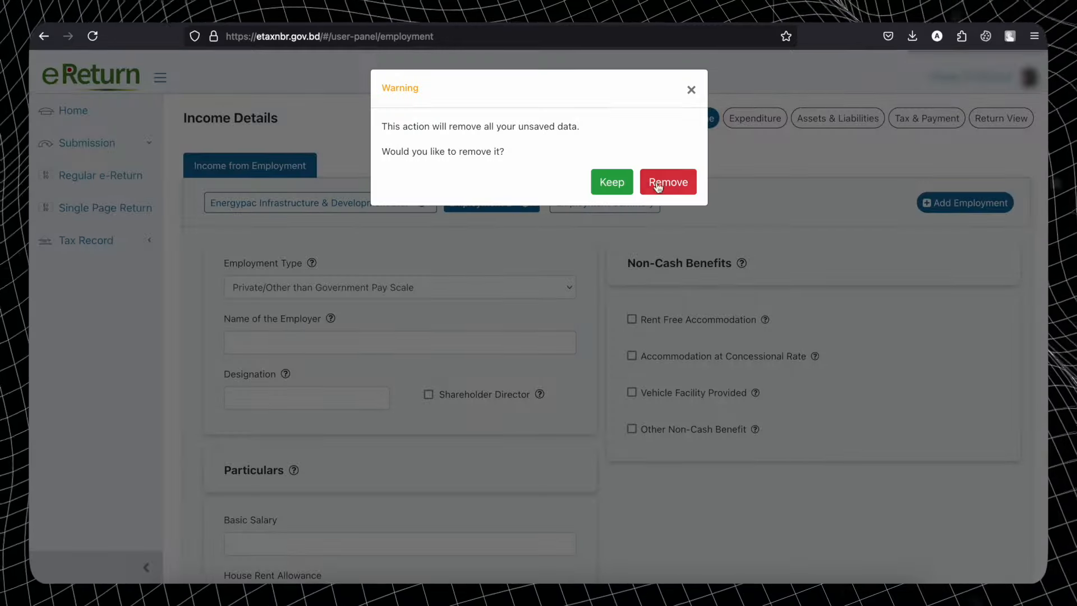
{"action": "left_click", "coordinate": [691, 182]}
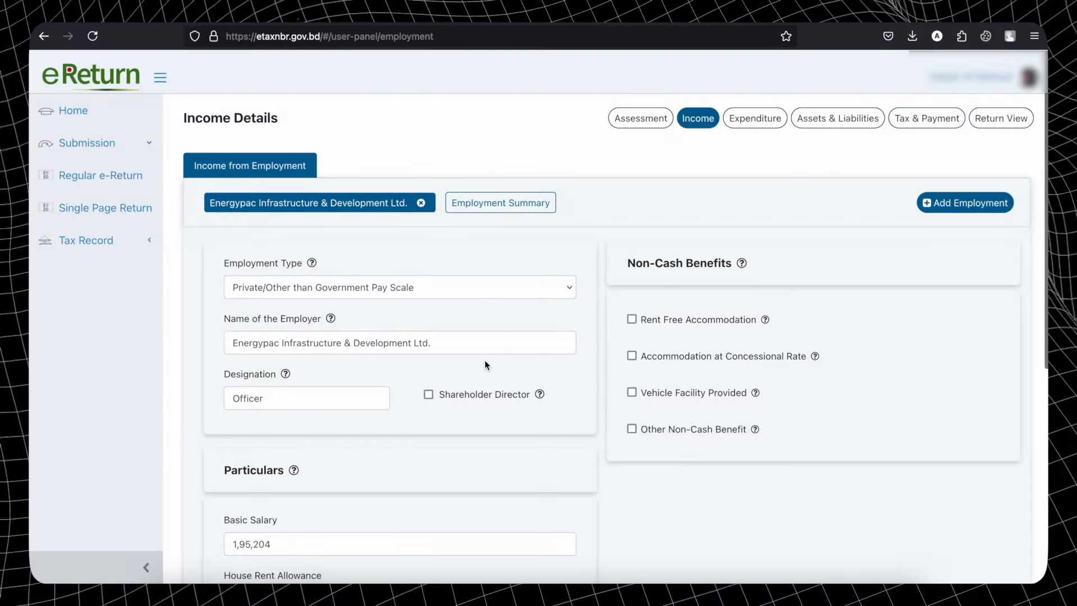
{"action": "scroll", "coordinate": [485, 360], "scroll_direction": "down", "scroll_amount": 2}
{"action": "scroll", "coordinate": [485, 362], "scroll_direction": "up", "scroll_amount": 2}
{"action": "scroll", "coordinate": [485, 362], "scroll_direction": "down", "scroll_amount": 3}
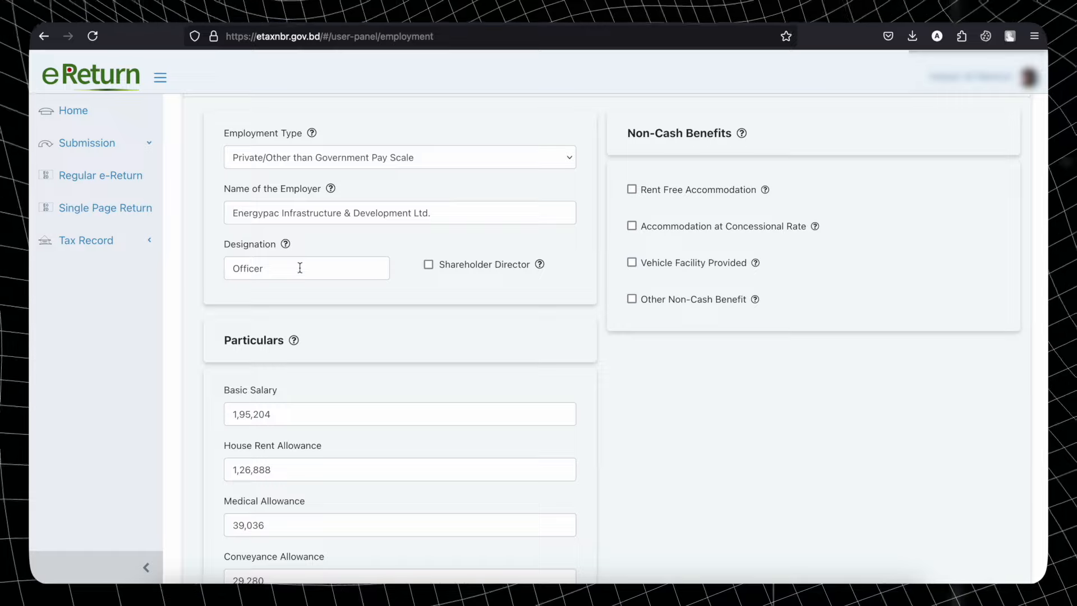
- Save salary particulars of 1,95,204 basic and 60,000 festival bonus, reaching the Expenditure page
{"action": "scroll", "coordinate": [299, 270], "scroll_direction": "down", "scroll_amount": 4}
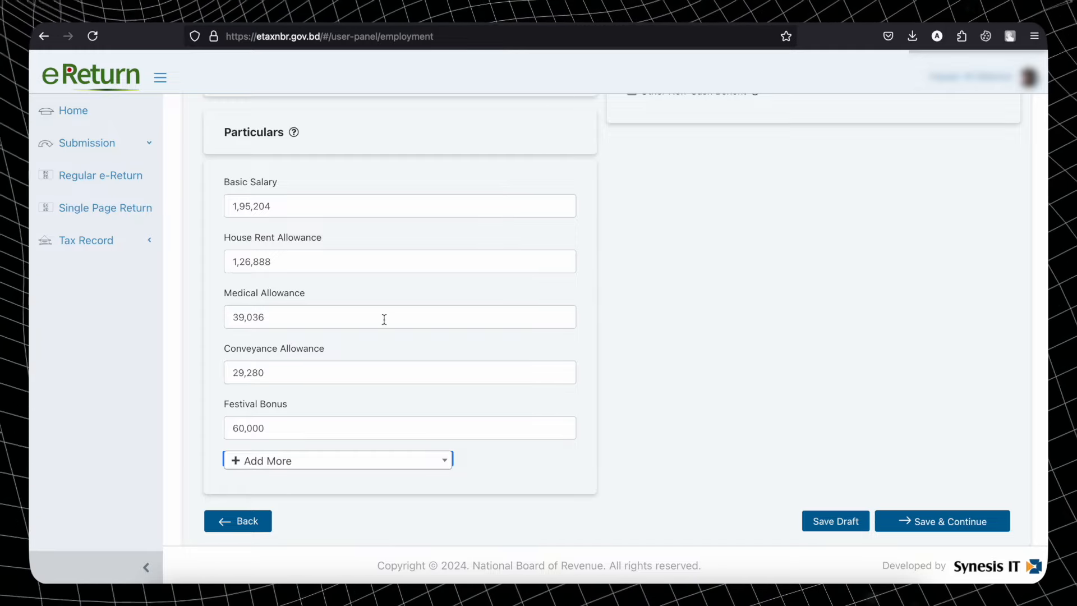
{"action": "left_click", "coordinate": [929, 525]}
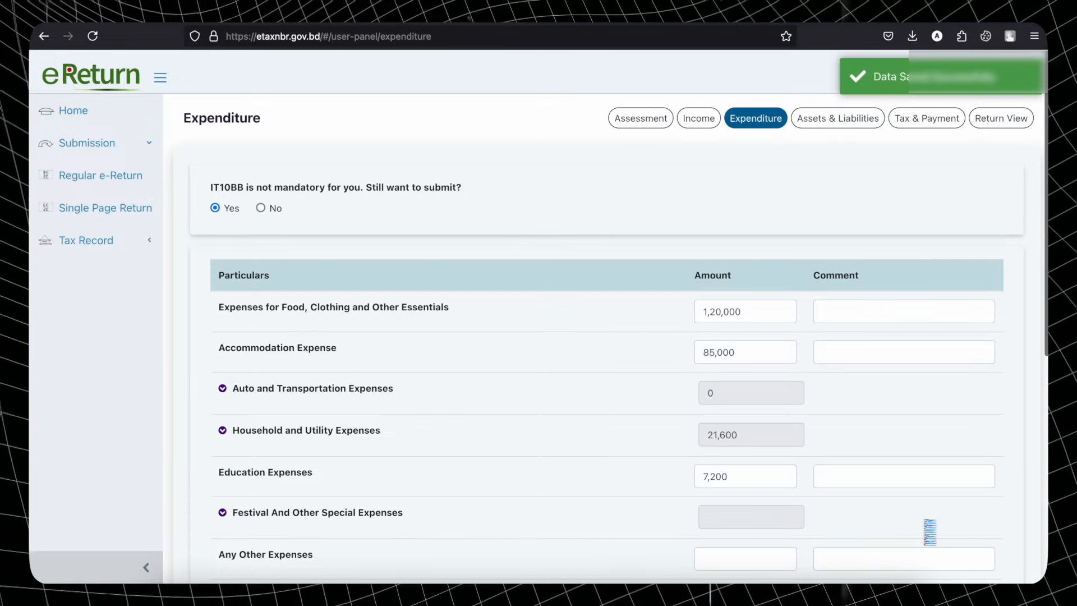
- Reopen the Employment Summary: 4,50,408 total, 1,50,136 exempt, 3,00,272 taxable
{"action": "left_click", "coordinate": [698, 124]}
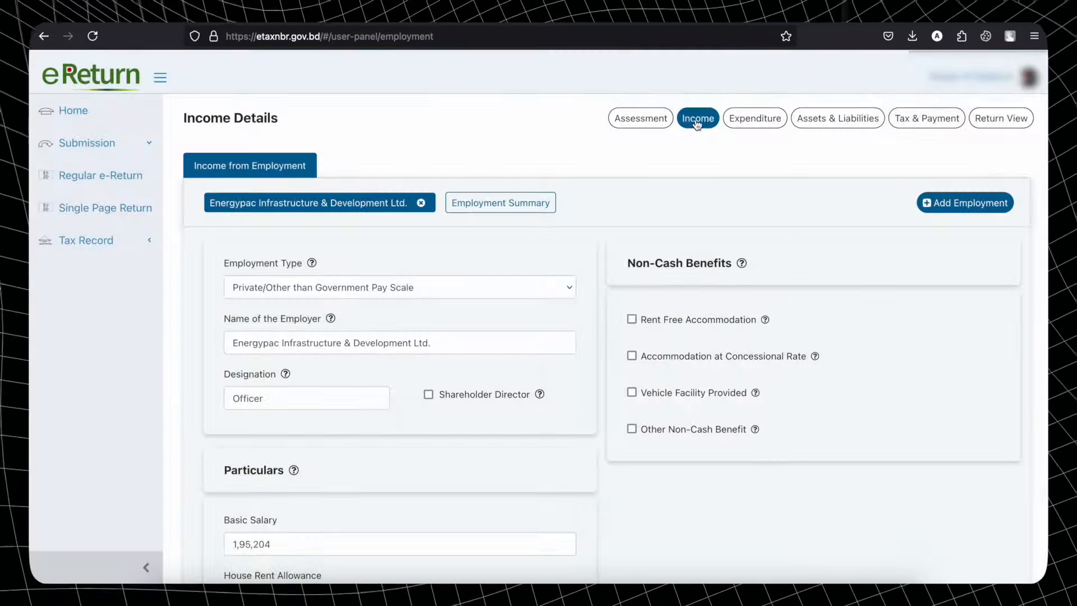
{"action": "left_click", "coordinate": [536, 204]}
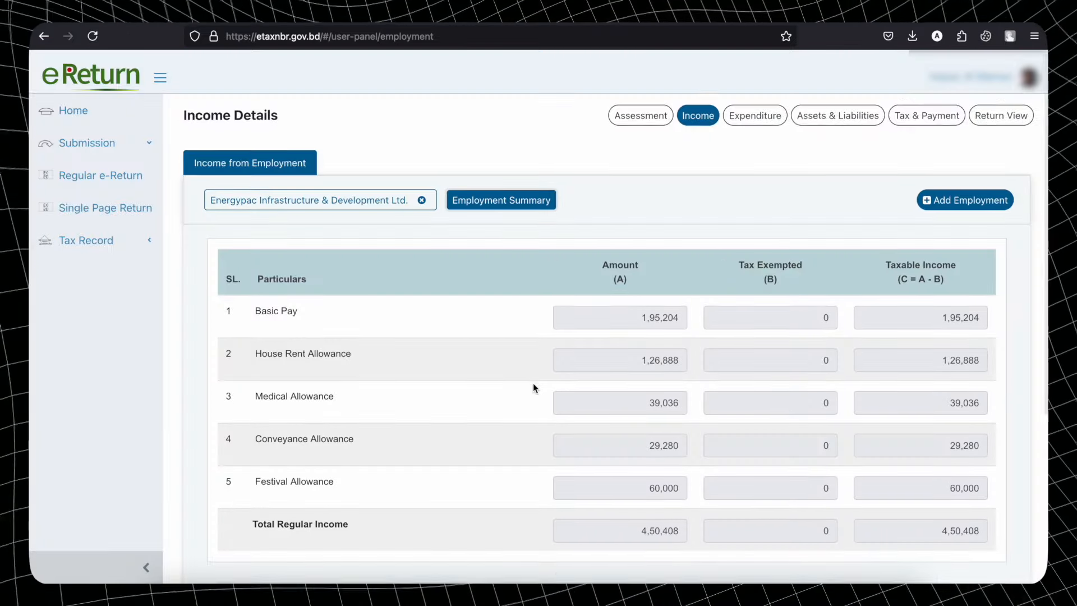
{"action": "scroll", "coordinate": [532, 385], "scroll_direction": "down", "scroll_amount": 5}
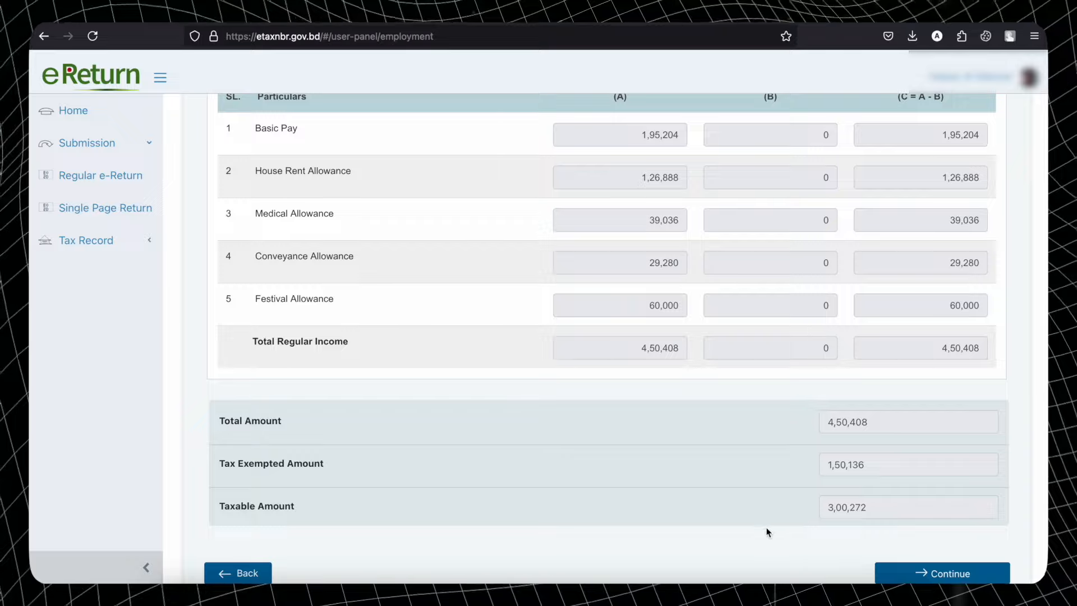
{"action": "scroll", "coordinate": [743, 514], "scroll_direction": "down", "scroll_amount": 2}
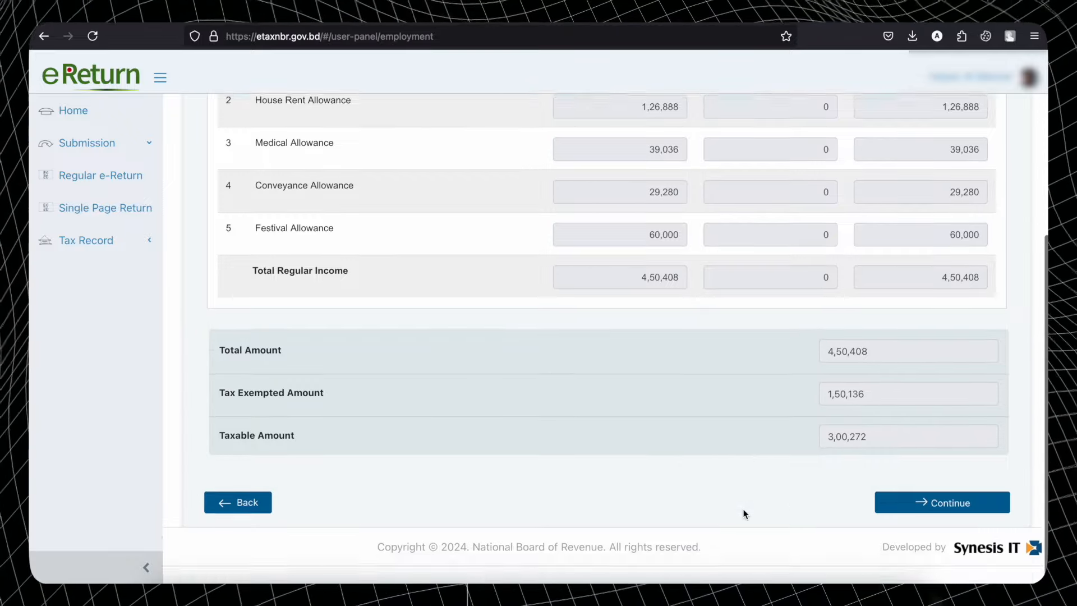
{"action": "left_click", "coordinate": [942, 534]}
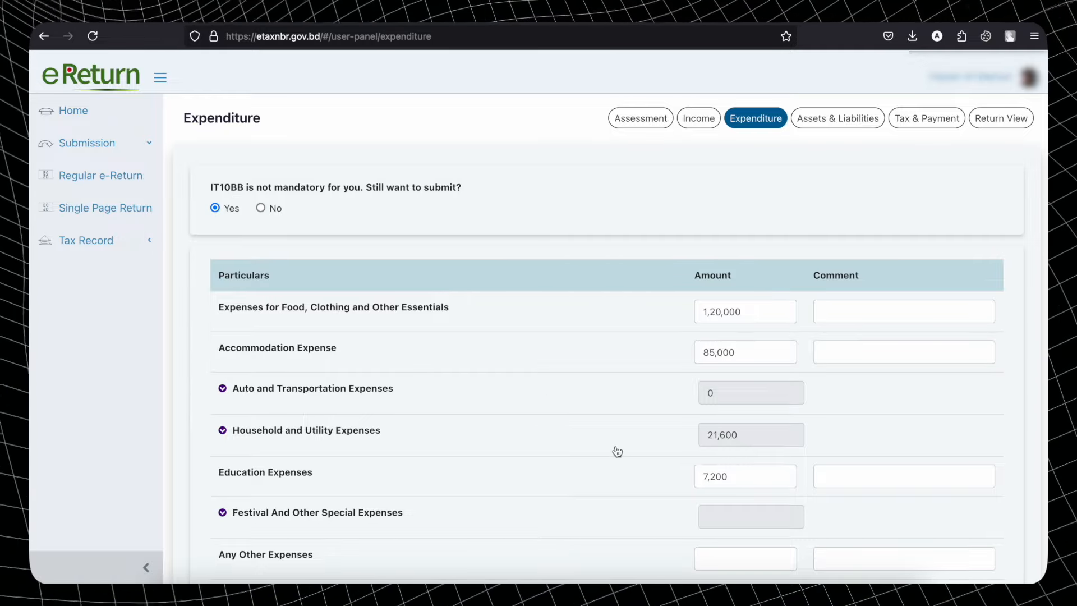
{"action": "scroll", "coordinate": [616, 450], "scroll_direction": "down", "scroll_amount": 4}
{"action": "scroll", "coordinate": [615, 450], "scroll_direction": "up", "scroll_amount": 7}
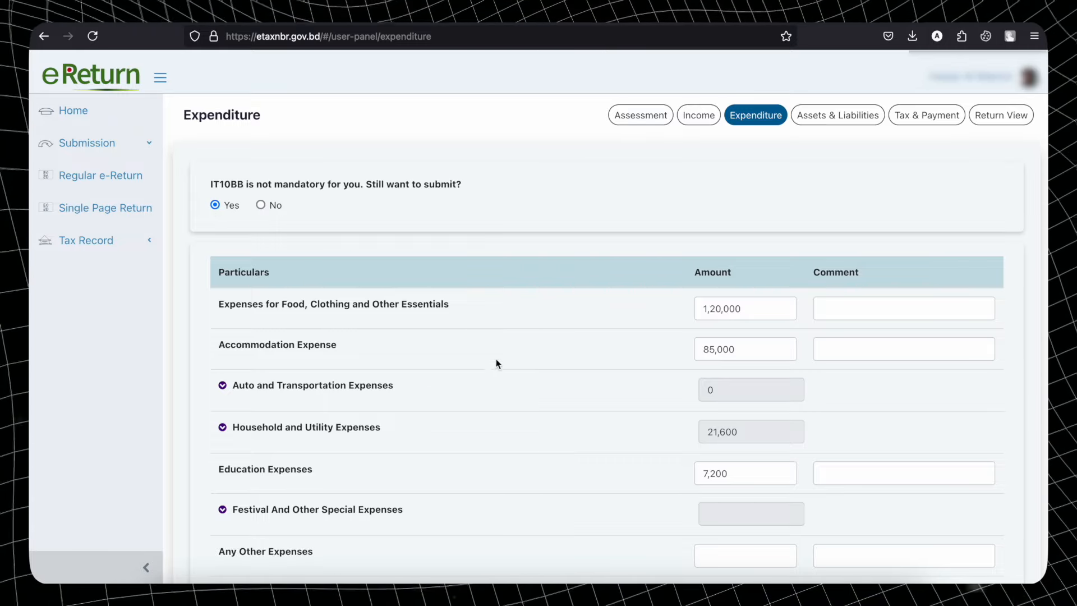
{"action": "scroll", "coordinate": [506, 369], "scroll_direction": "down", "scroll_amount": 3}
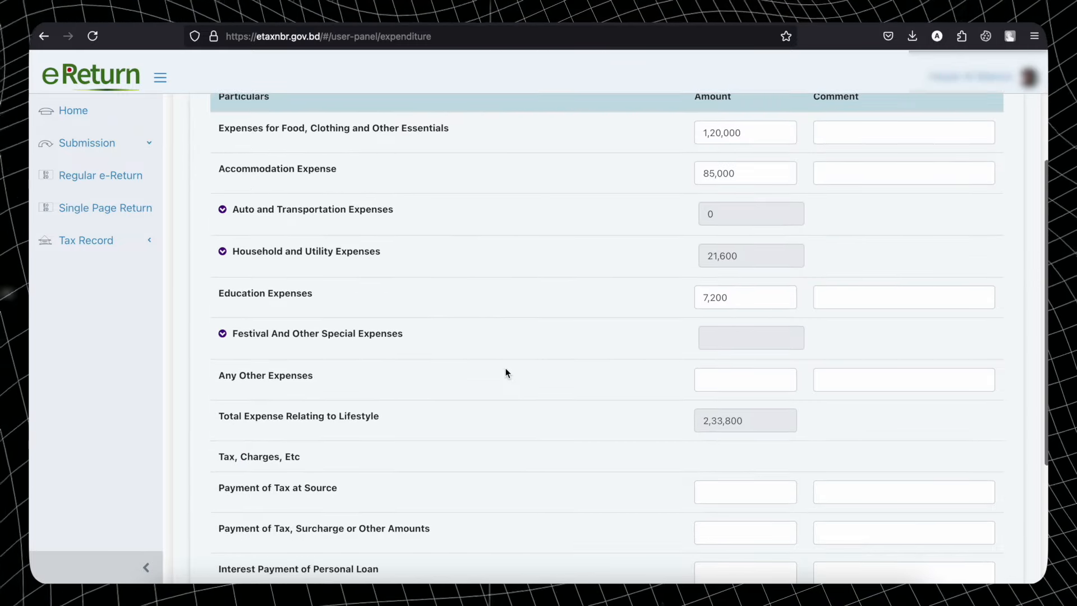
{"action": "scroll", "coordinate": [506, 370], "scroll_direction": "up", "scroll_amount": 1}
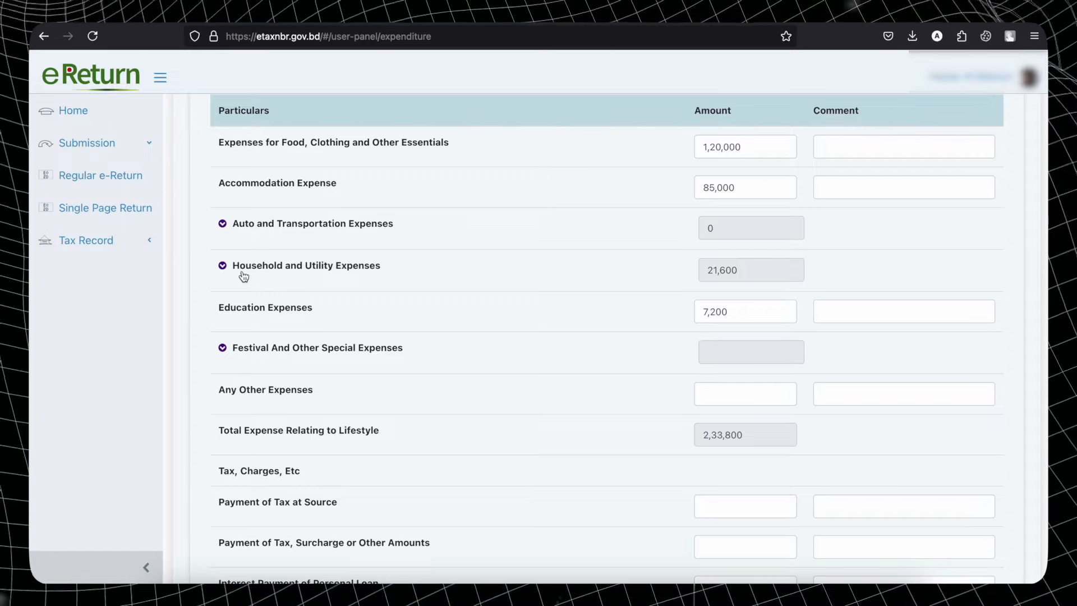
- Expand Household and Utility Expenses and check its 21,600 against the 2,33,800 total expense
{"action": "left_click", "coordinate": [222, 267]}
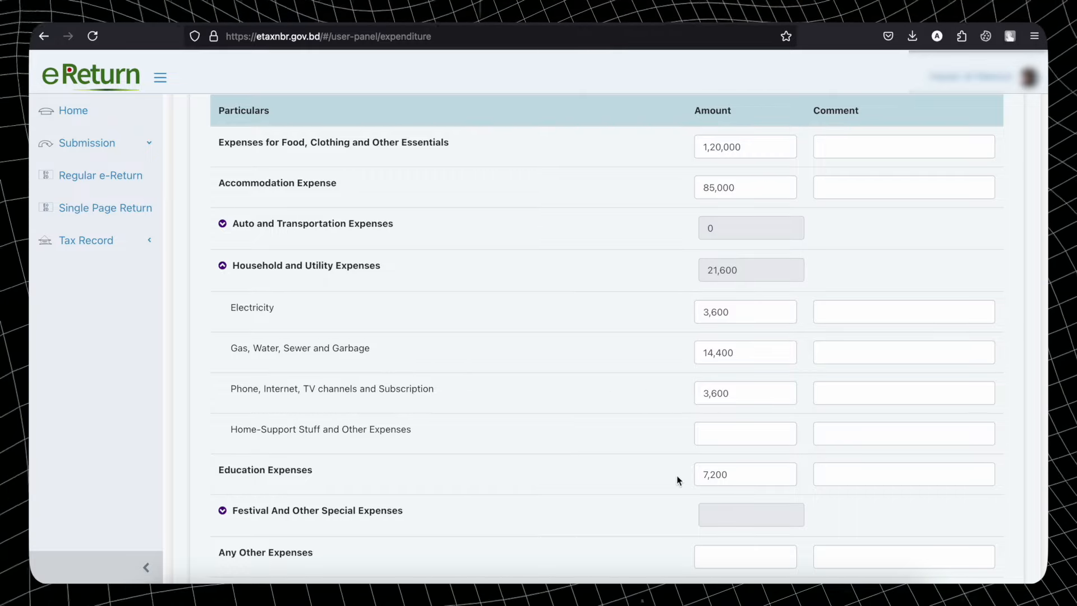
{"action": "scroll", "coordinate": [641, 476], "scroll_direction": "down", "scroll_amount": 2}
{"action": "scroll", "coordinate": [641, 477], "scroll_direction": "down", "scroll_amount": 6}
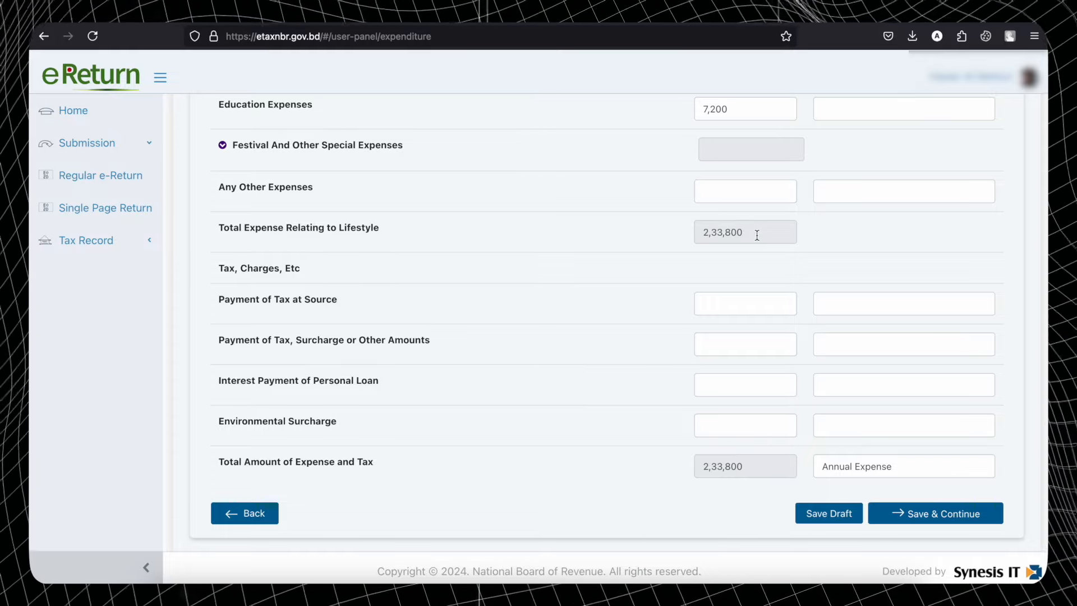
{"action": "scroll", "coordinate": [756, 235], "scroll_direction": "up", "scroll_amount": 6}
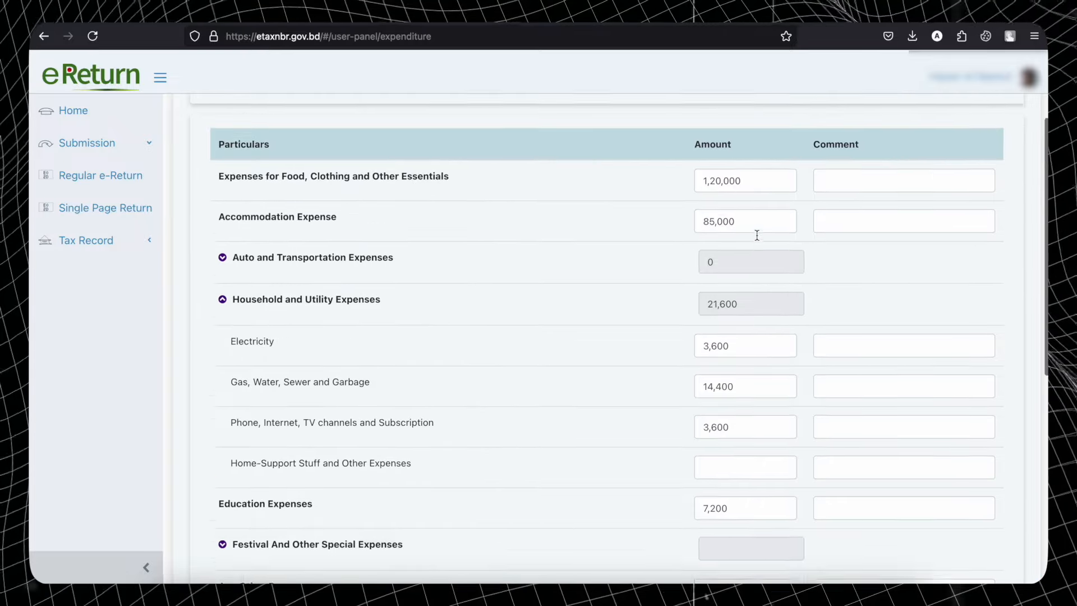
{"action": "scroll", "coordinate": [756, 234], "scroll_direction": "down", "scroll_amount": 6}
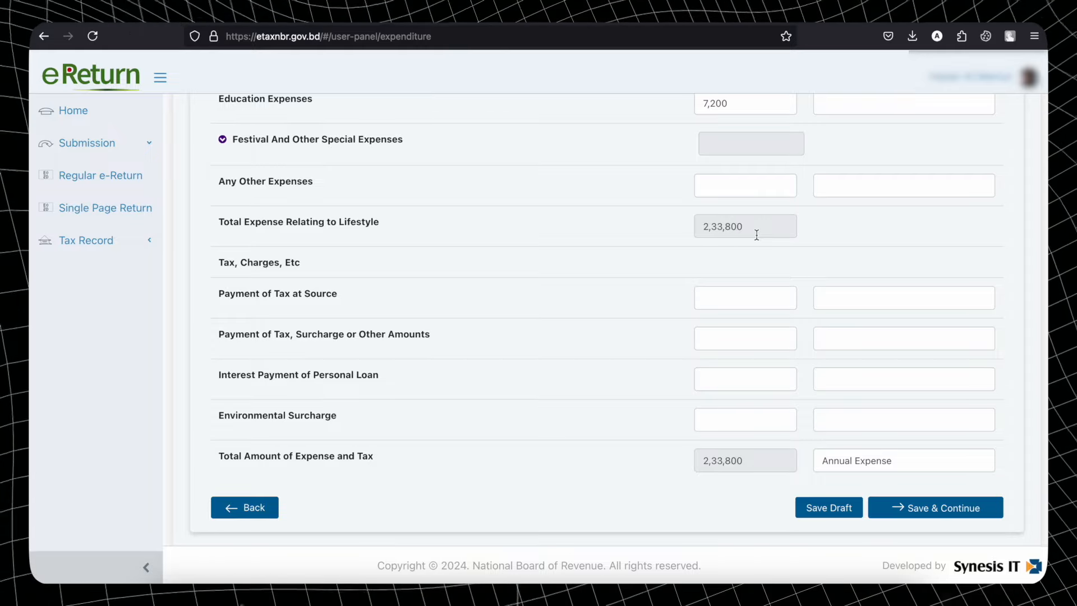
{"action": "scroll", "coordinate": [756, 234], "scroll_direction": "up", "scroll_amount": 10}
{"action": "scroll", "coordinate": [756, 235], "scroll_direction": "down", "scroll_amount": 3}
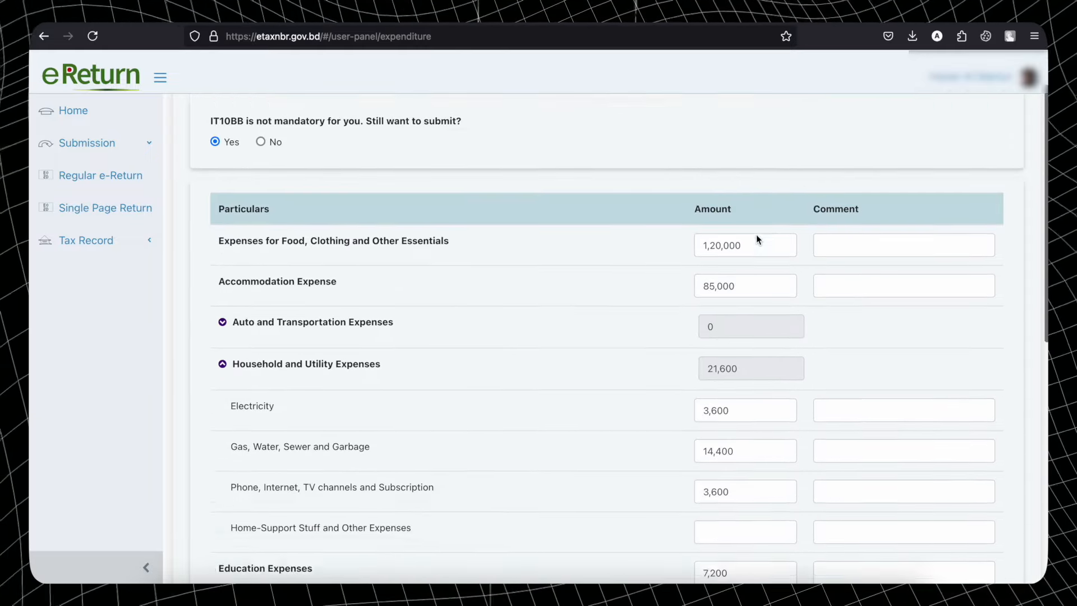
{"action": "scroll", "coordinate": [756, 234], "scroll_direction": "down", "scroll_amount": 1}
{"action": "scroll", "coordinate": [756, 234], "scroll_direction": "up", "scroll_amount": 1}
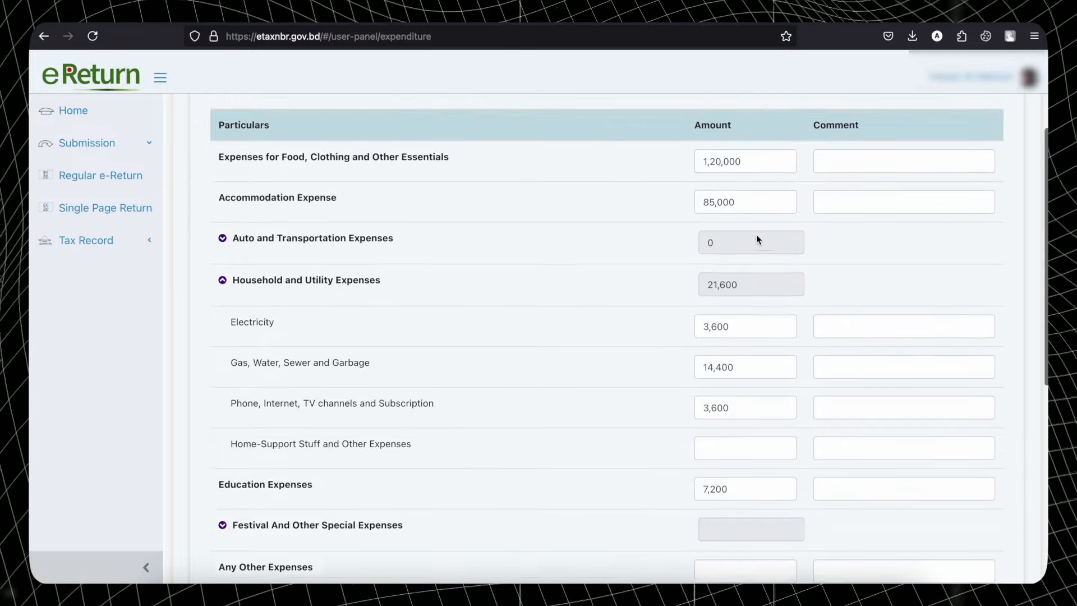
{"action": "scroll", "coordinate": [756, 235], "scroll_direction": "down", "scroll_amount": 6}
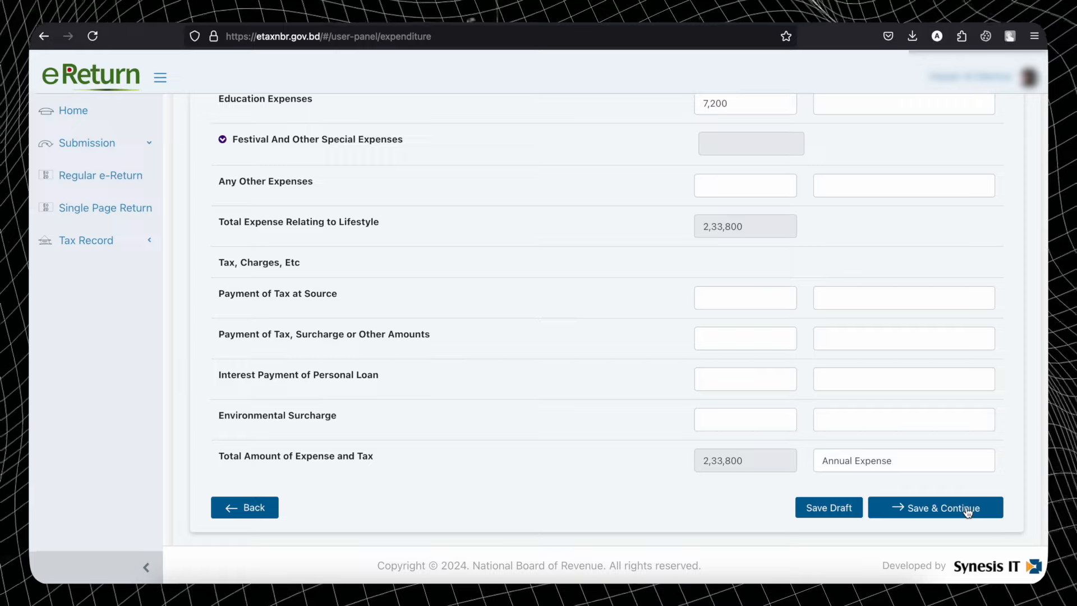
- Leave the Annual Expense comment unchanged and save the expenditure to reach Assets & Liabilities
{"action": "left_click_drag", "start_coordinate": [912, 459], "coordinate": [813, 461]}
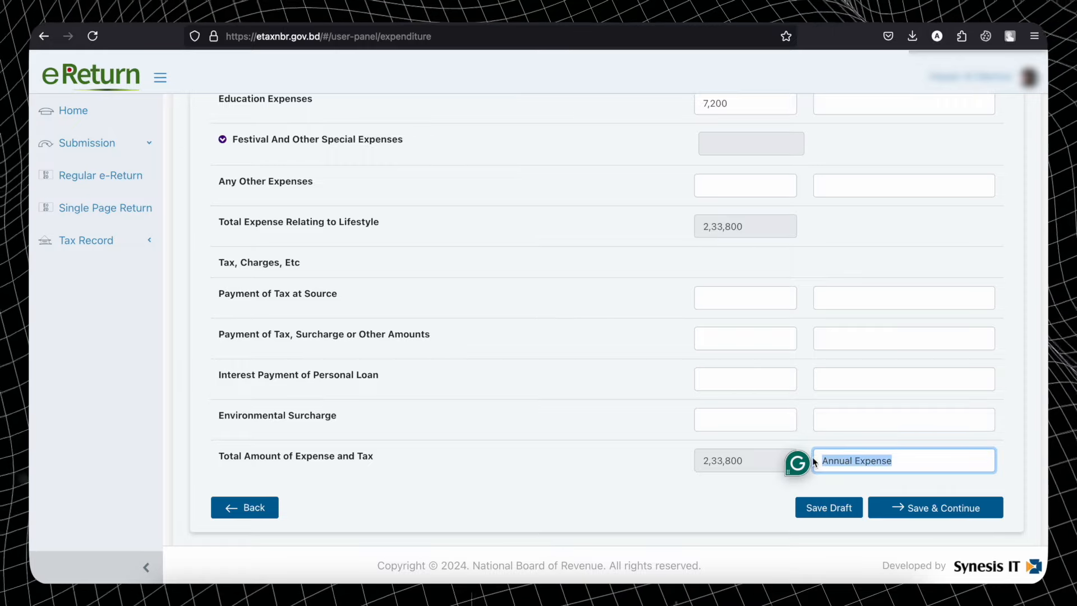
{"action": "left_click", "coordinate": [520, 471]}
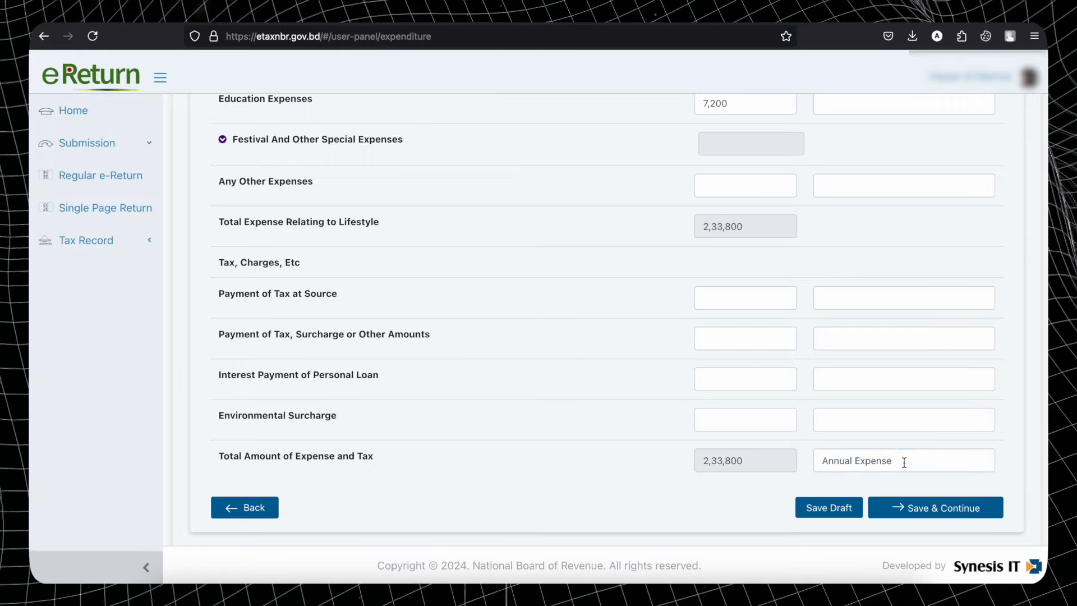
{"action": "left_click_drag", "start_coordinate": [906, 459], "coordinate": [850, 462]}
{"action": "left_click", "coordinate": [753, 493]}
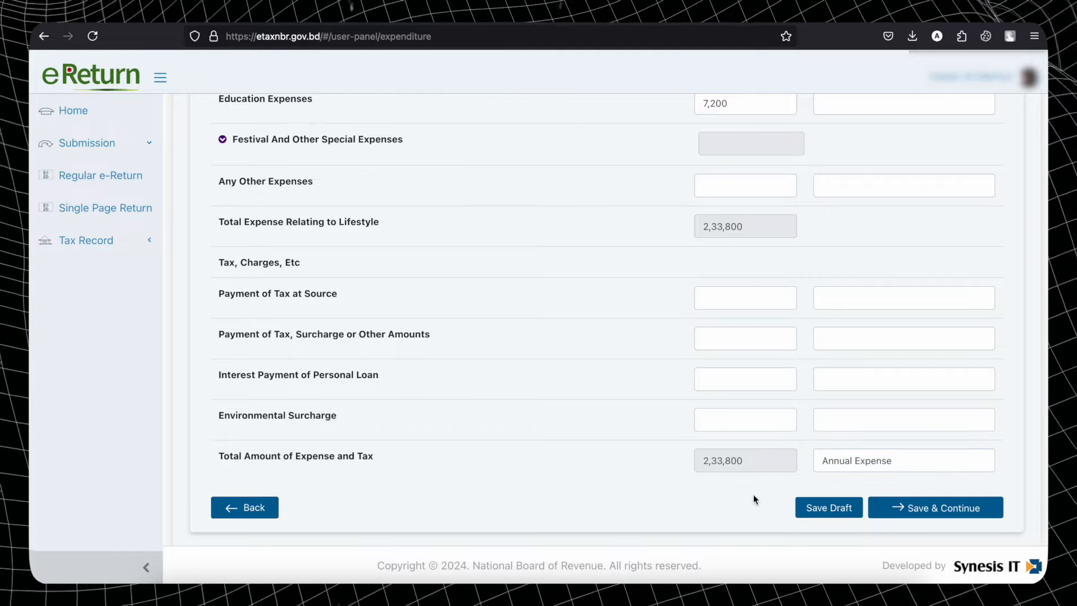
{"action": "left_click", "coordinate": [940, 515]}
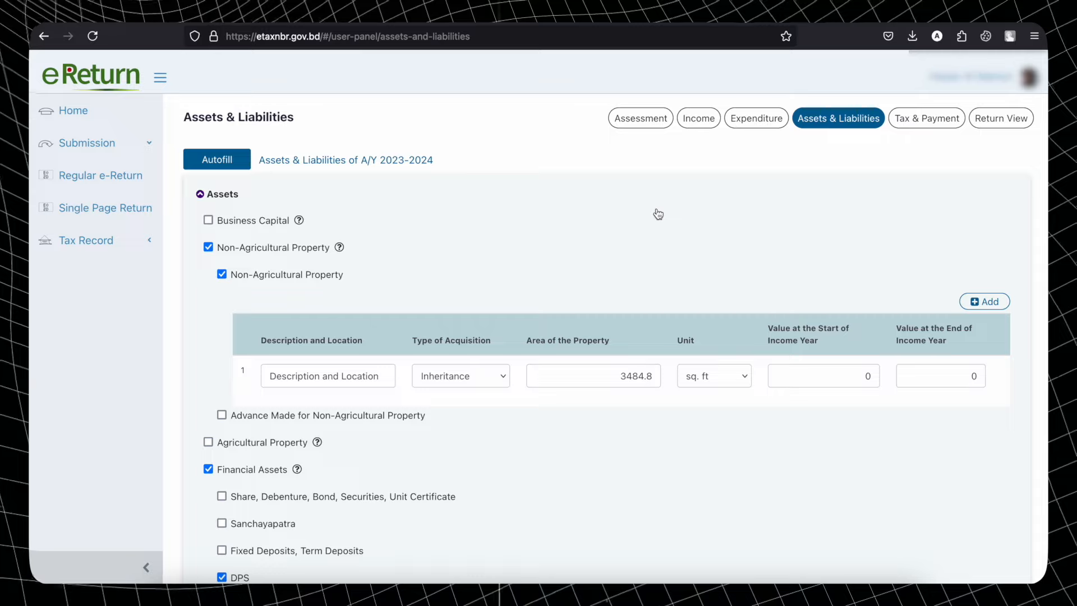
{"action": "left_click", "coordinate": [199, 193]}
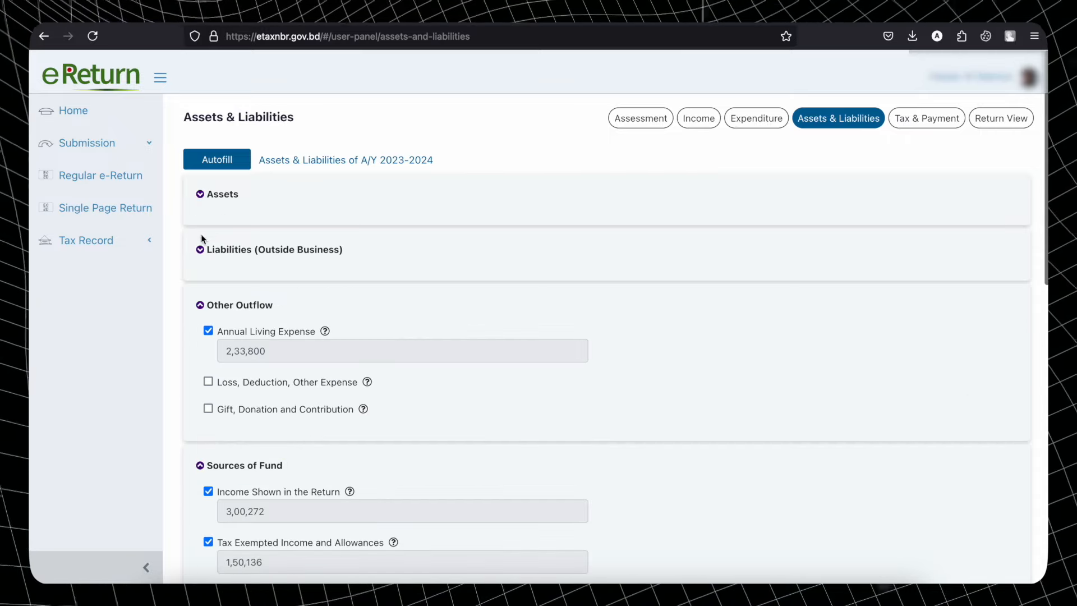
{"action": "left_click", "coordinate": [200, 305]}
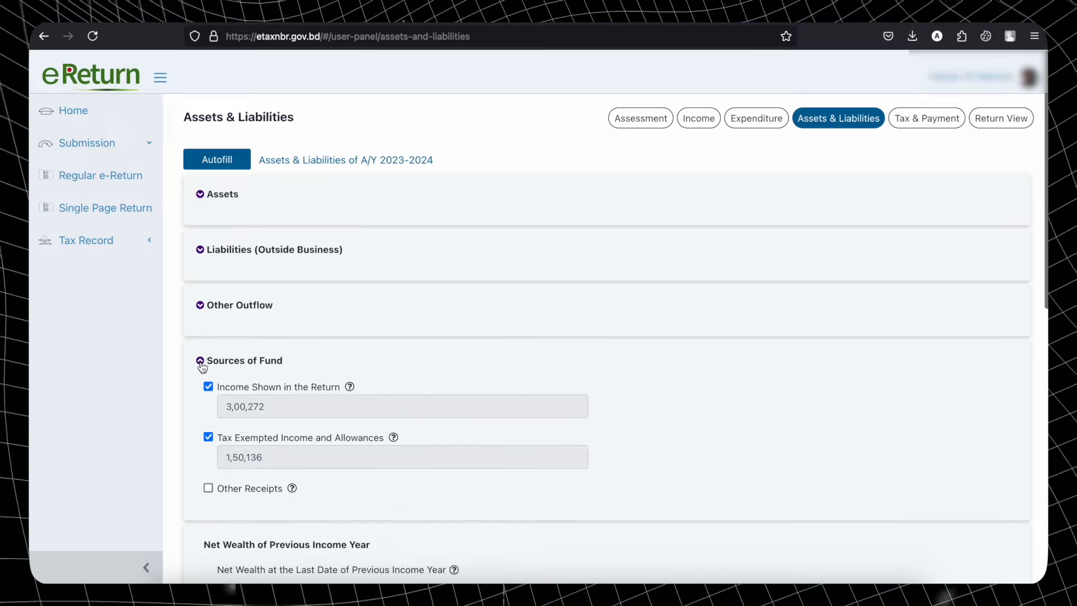
{"action": "left_click", "coordinate": [200, 361]}
{"action": "left_click", "coordinate": [199, 194]}
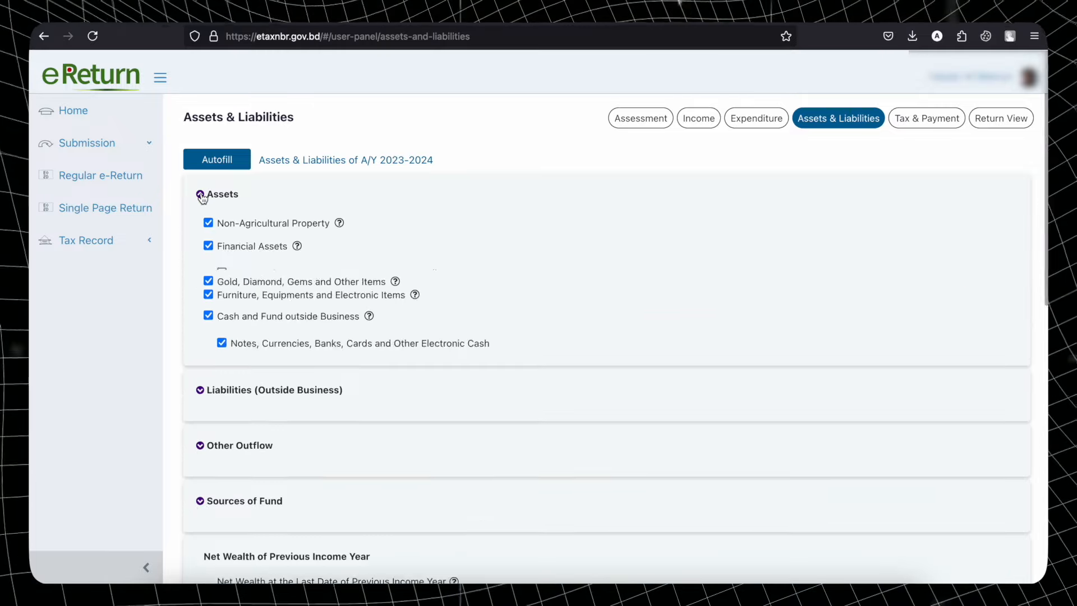
{"action": "scroll", "coordinate": [449, 243], "scroll_direction": "down", "scroll_amount": 2}
{"action": "scroll", "coordinate": [449, 243], "scroll_direction": "up", "scroll_amount": 2}
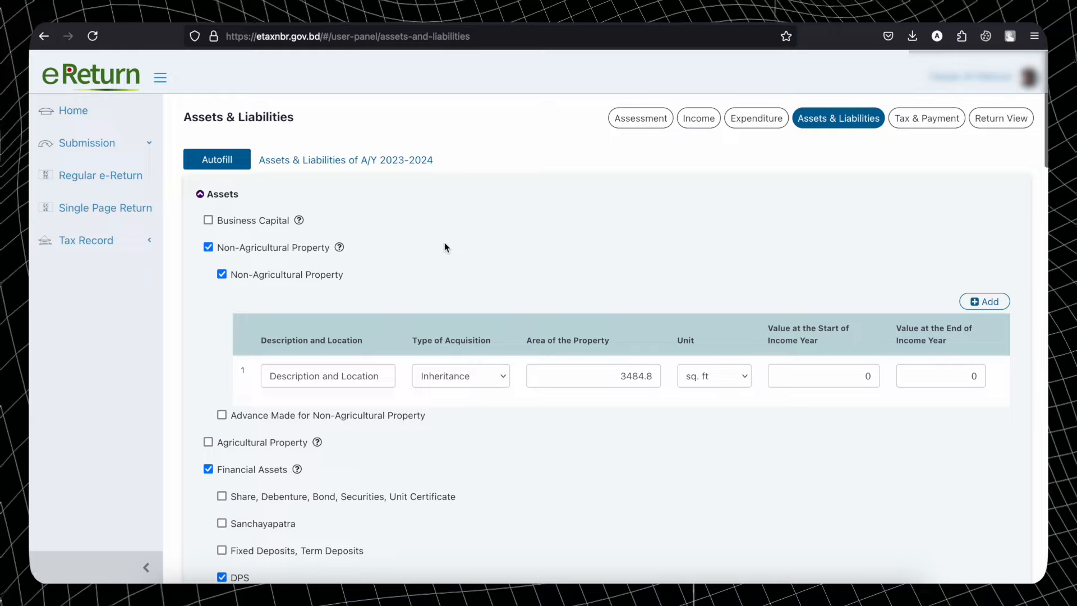
{"action": "left_click", "coordinate": [208, 220]}
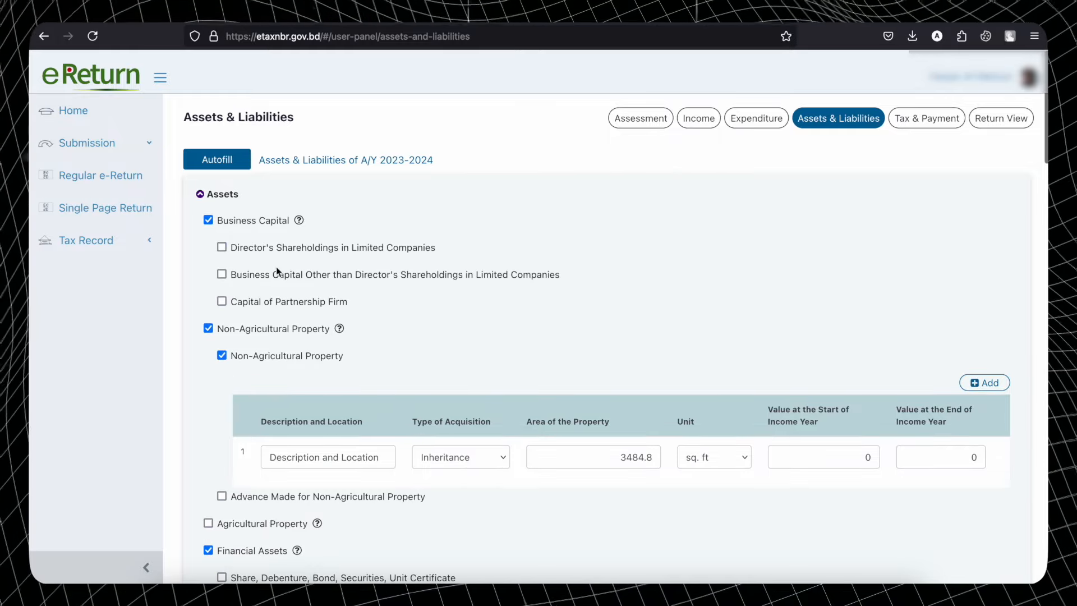
{"action": "left_click", "coordinate": [209, 221]}
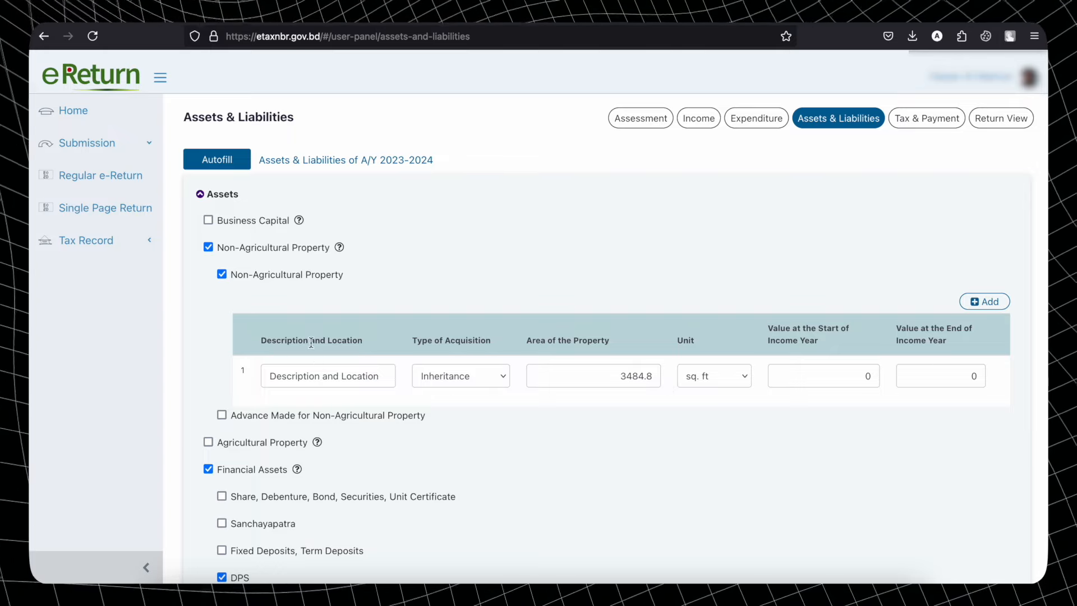
{"action": "triple_click", "coordinate": [273, 376]}
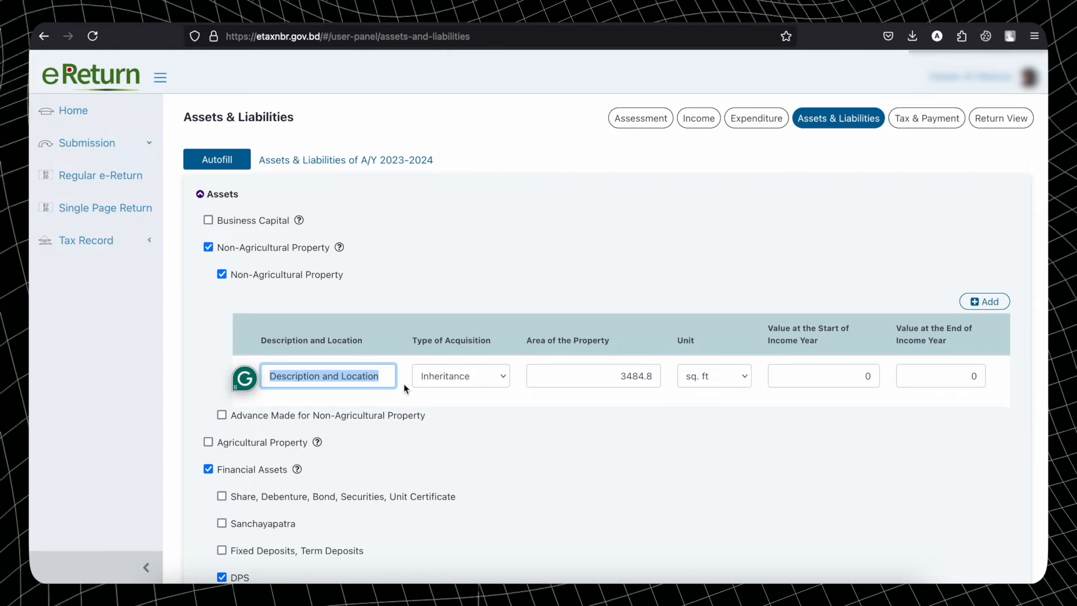
{"action": "left_click", "coordinate": [365, 384]}
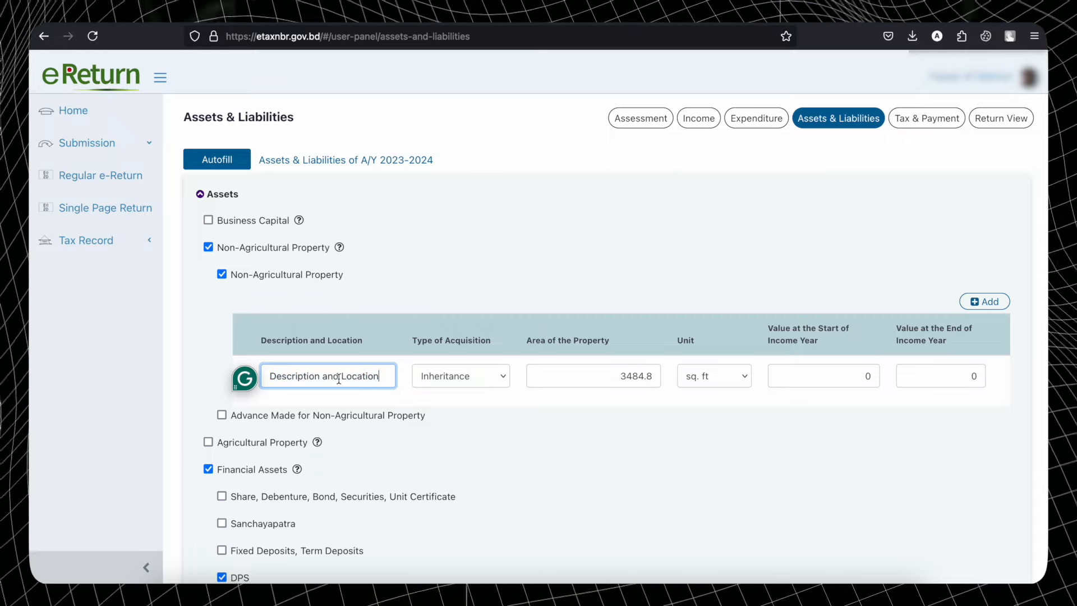
{"action": "left_click_drag", "start_coordinate": [382, 379], "coordinate": [274, 380]}
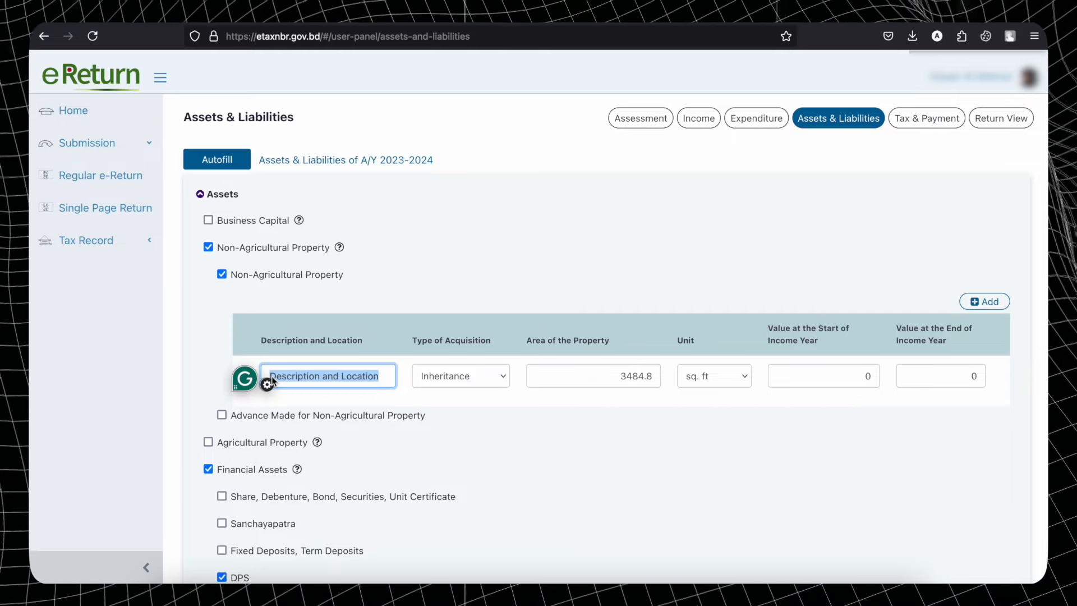
{"action": "left_click", "coordinate": [433, 377]}
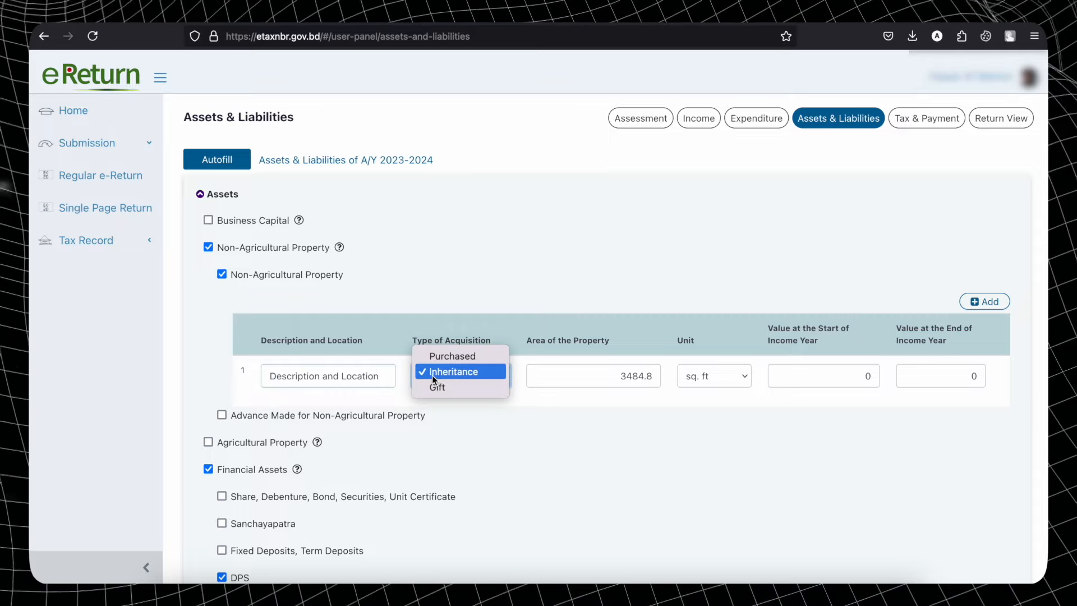
{"action": "left_click", "coordinate": [469, 375]}
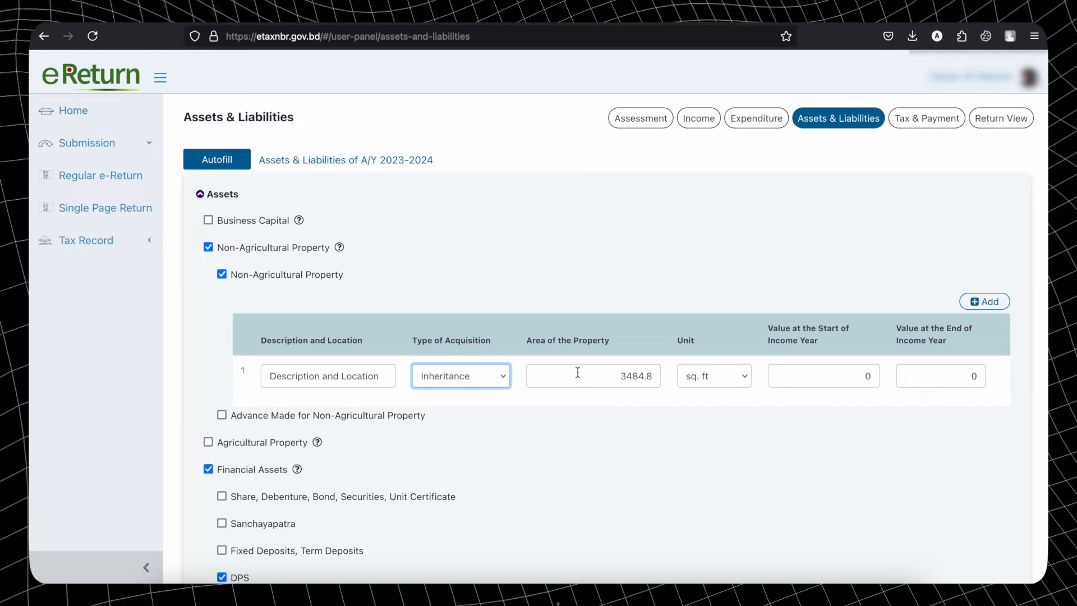
{"action": "left_click", "coordinate": [715, 377]}
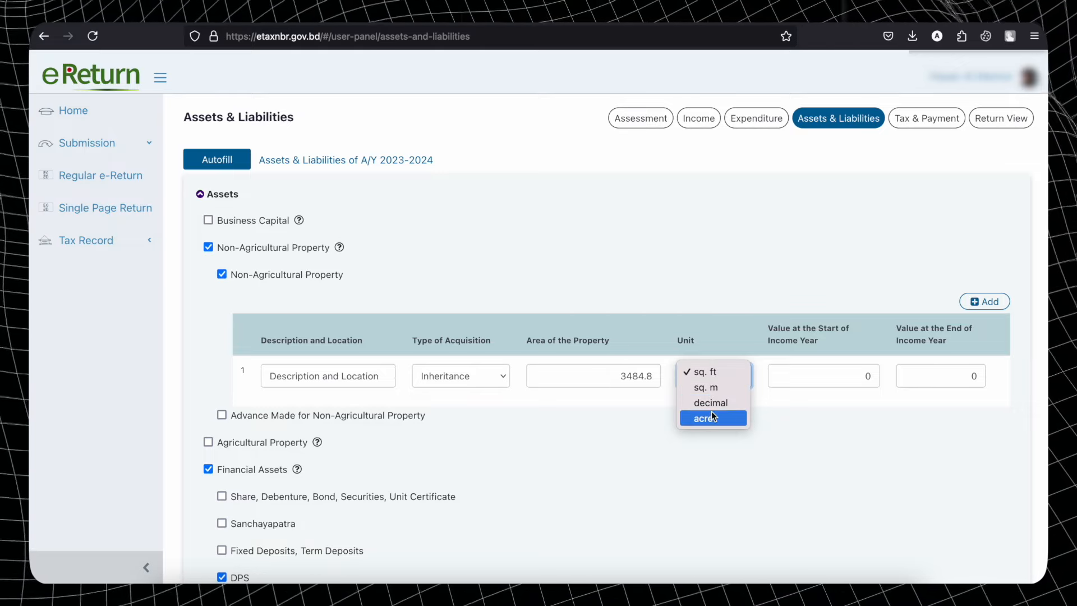
{"action": "left_click", "coordinate": [664, 383]}
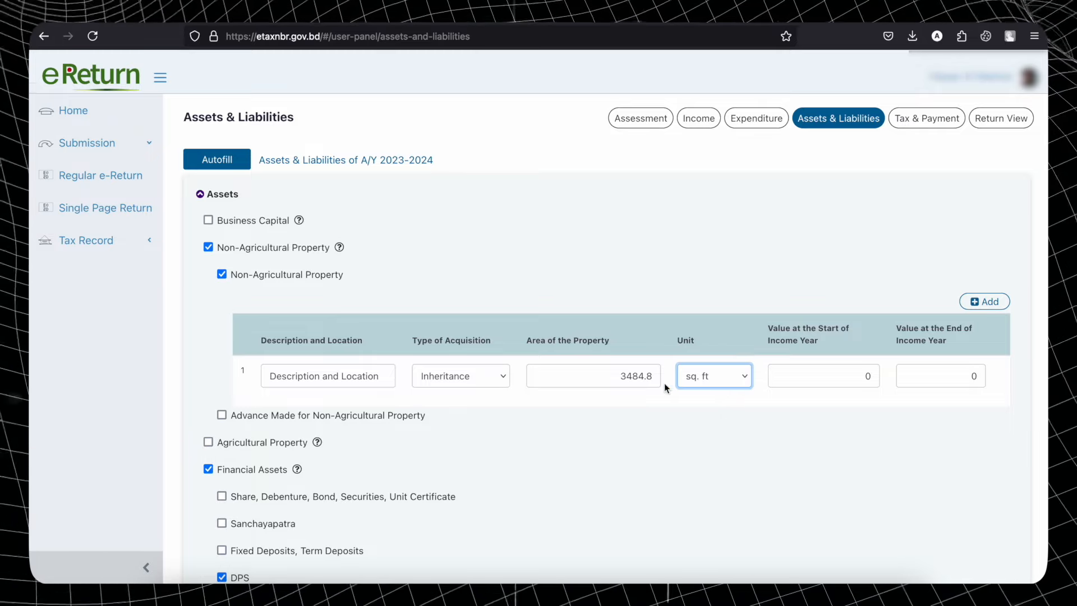
{"action": "left_click_drag", "start_coordinate": [618, 377], "coordinate": [662, 377]}
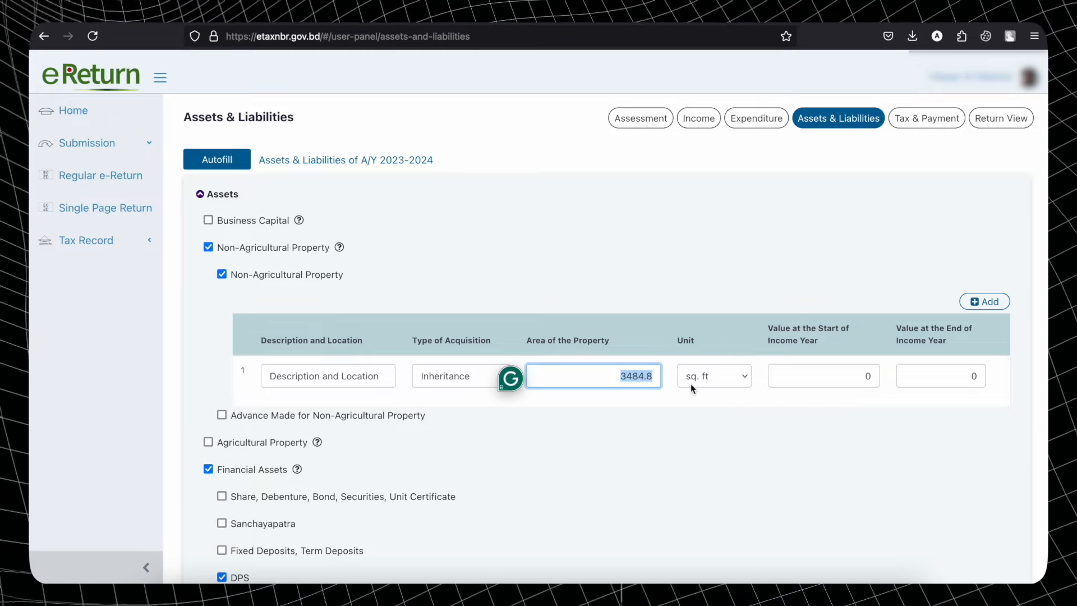
{"action": "left_click", "coordinate": [816, 401]}
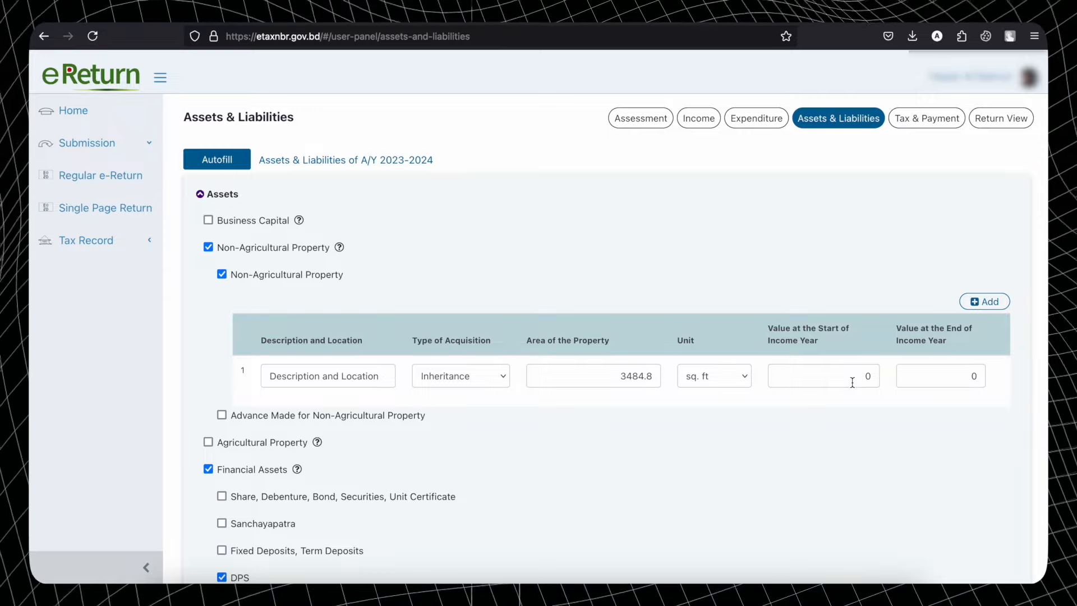
{"action": "scroll", "coordinate": [919, 435], "scroll_direction": "down", "scroll_amount": 2}
- Reset the Financial Assets section, leaving Agricultural Property unticked, and tick DPS
{"action": "scroll", "coordinate": [918, 431], "scroll_direction": "down", "scroll_amount": 4}
{"action": "scroll", "coordinate": [918, 432], "scroll_direction": "up", "scroll_amount": 3}
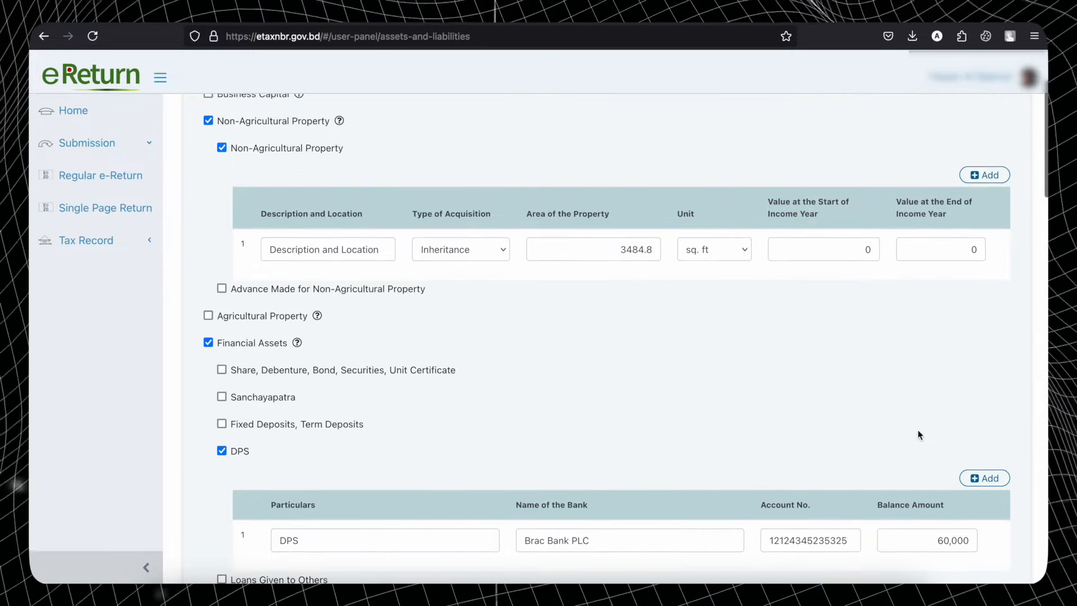
{"action": "scroll", "coordinate": [918, 430], "scroll_direction": "down", "scroll_amount": 1}
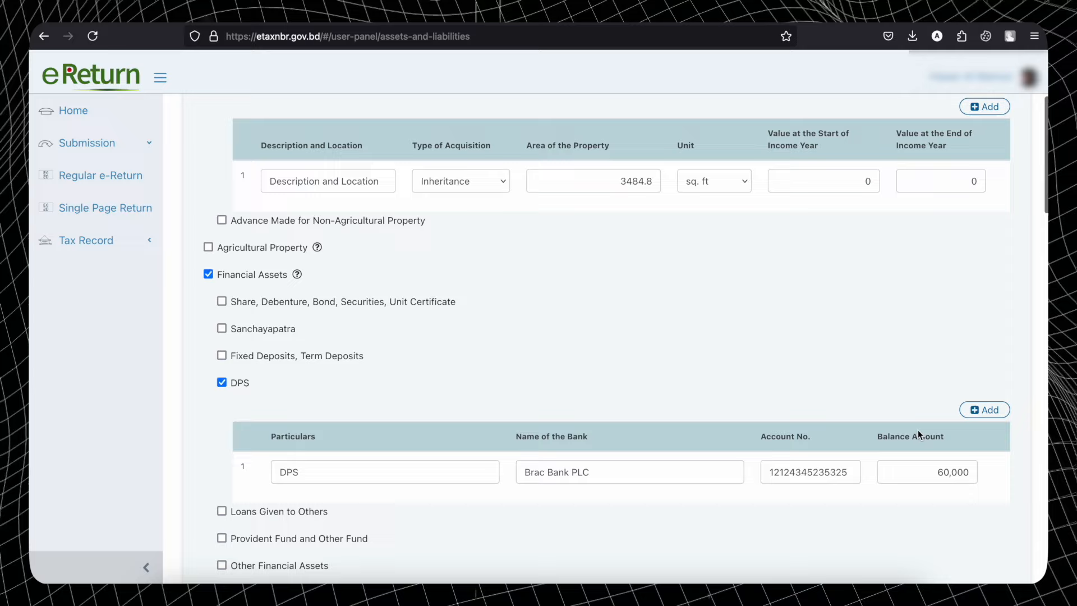
{"action": "left_click", "coordinate": [208, 247]}
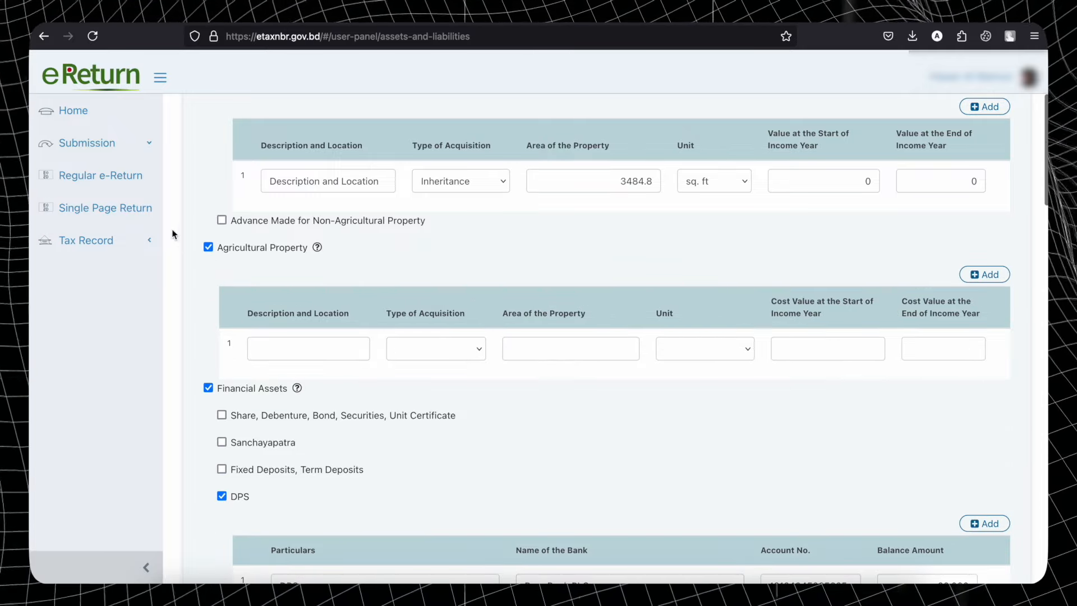
{"action": "left_click", "coordinate": [209, 247]}
{"action": "scroll", "coordinate": [208, 248], "scroll_direction": "down", "scroll_amount": 1}
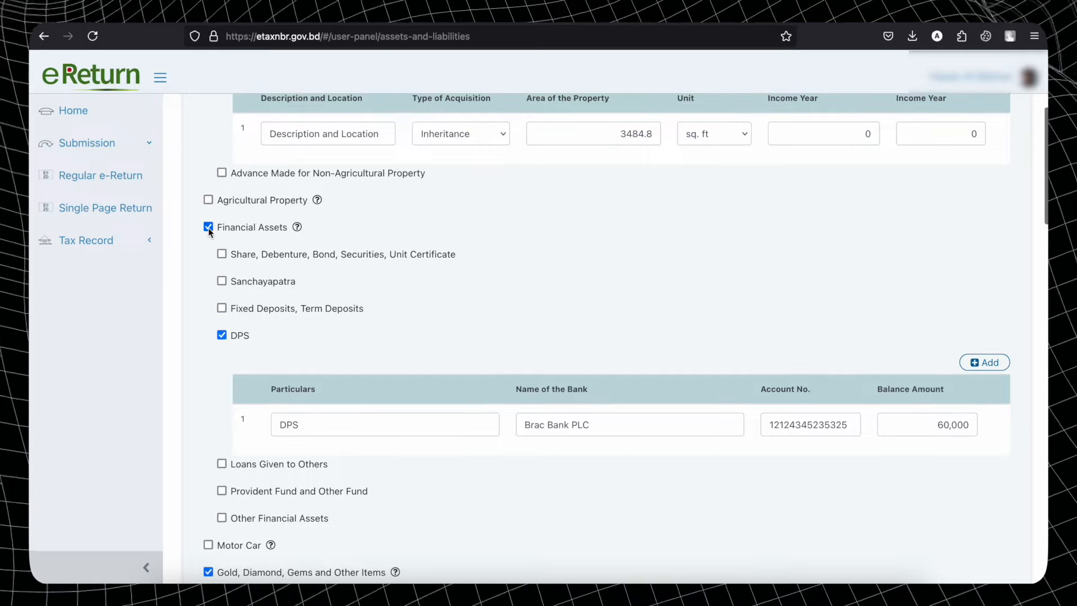
{"action": "scroll", "coordinate": [224, 241], "scroll_direction": "down", "scroll_amount": 2}
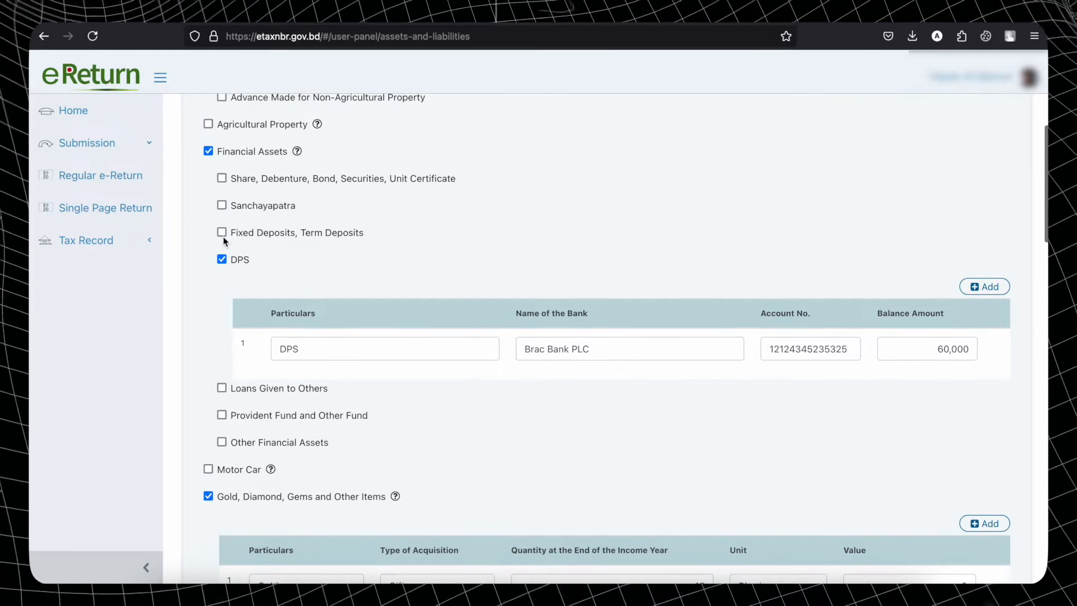
{"action": "left_click", "coordinate": [209, 152]}
{"action": "left_click", "coordinate": [209, 152]}
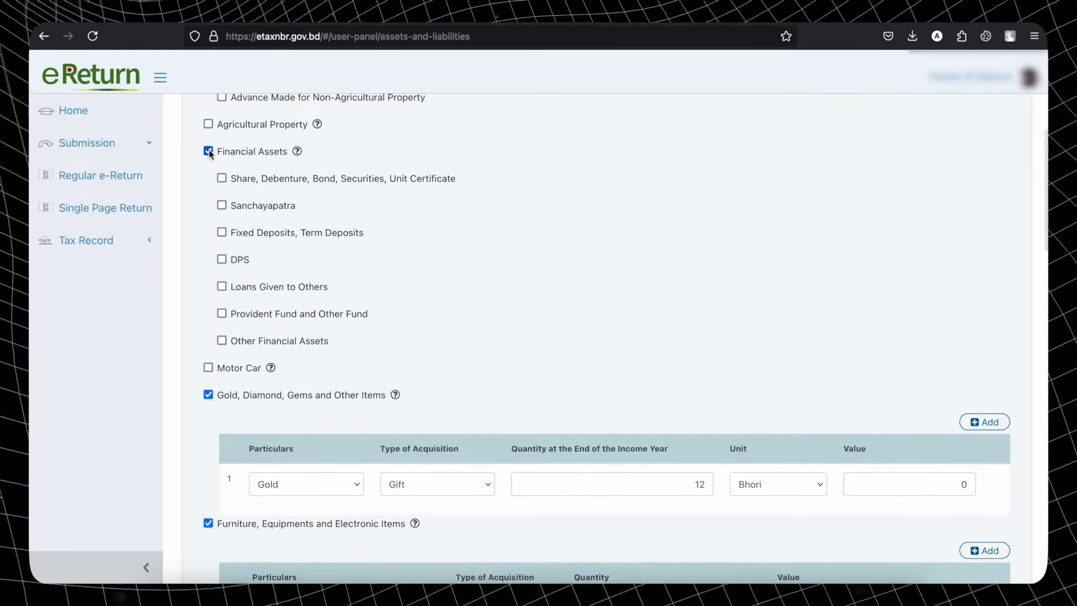
{"action": "left_click", "coordinate": [222, 260]}
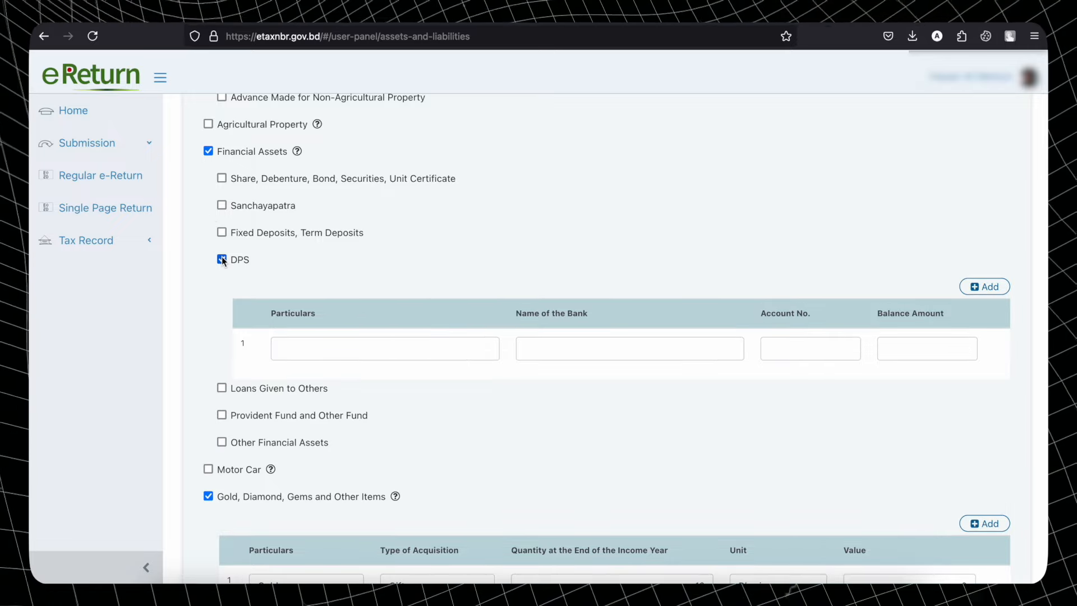
- Enter the DPS at Brac Bank with its account number and a 60,000 balance
{"action": "left_click", "coordinate": [337, 355]}
{"action": "type", "text": "DPS"}
{"action": "left_click", "coordinate": [634, 350]}
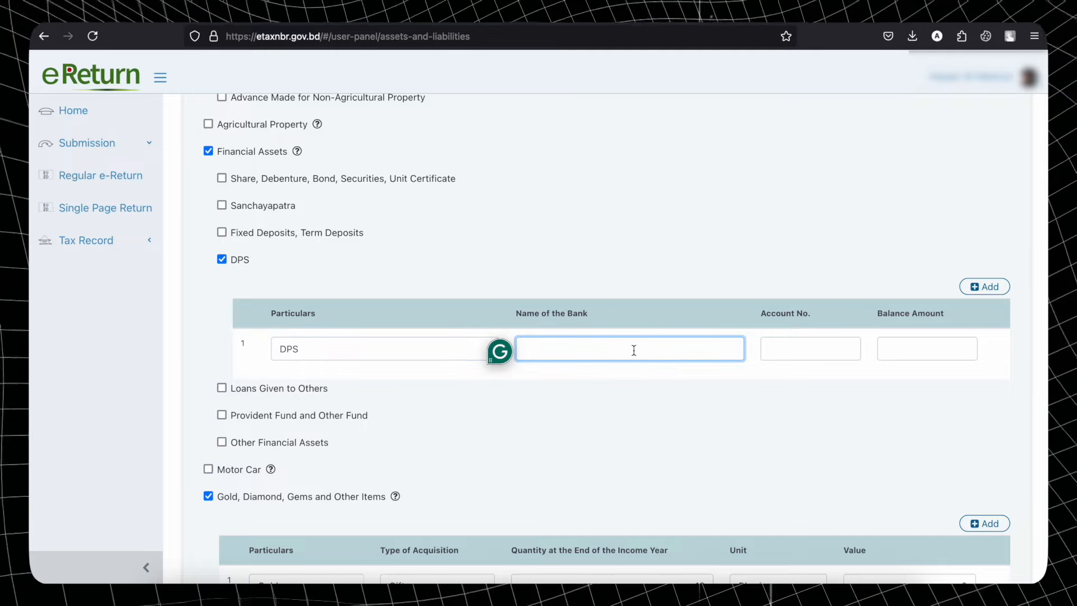
{"action": "type", "text": "Brac Bank"}
{"action": "left_click", "coordinate": [788, 374]}
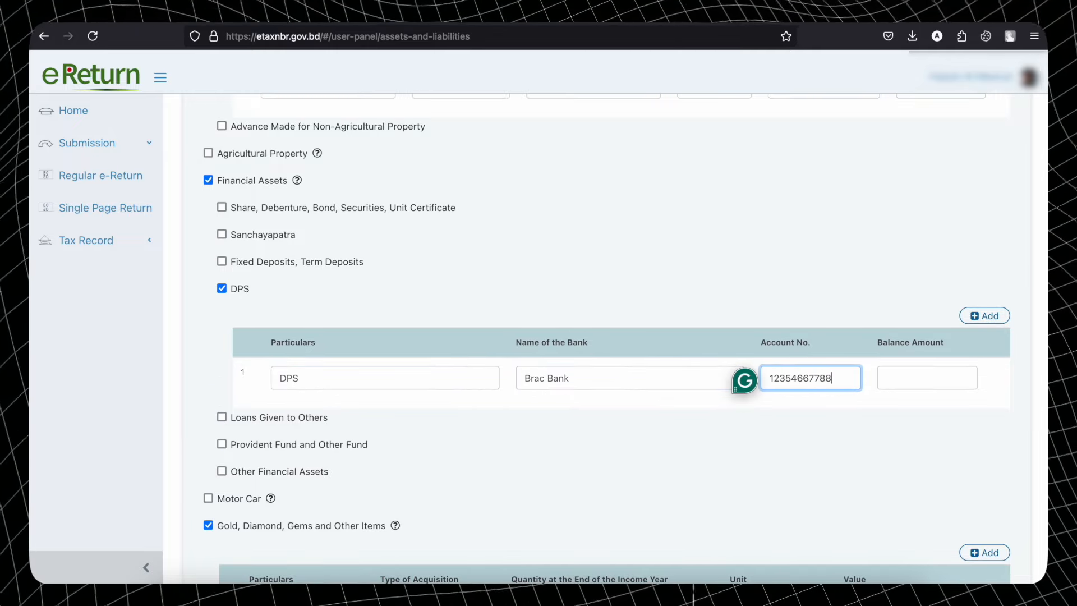
{"action": "left_click", "coordinate": [927, 376]}
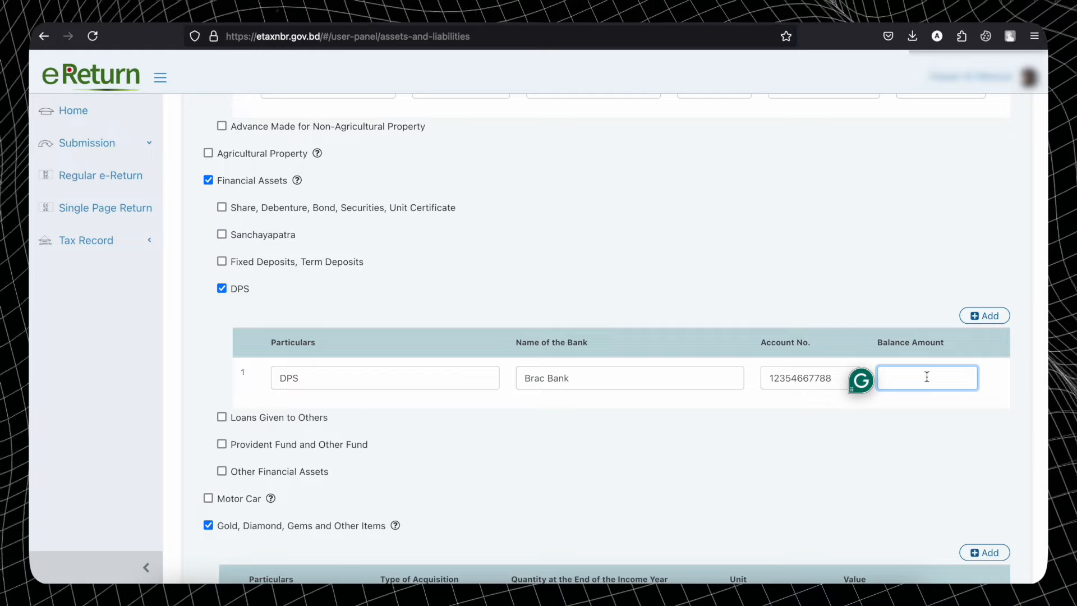
{"action": "type", "text": "600000"}
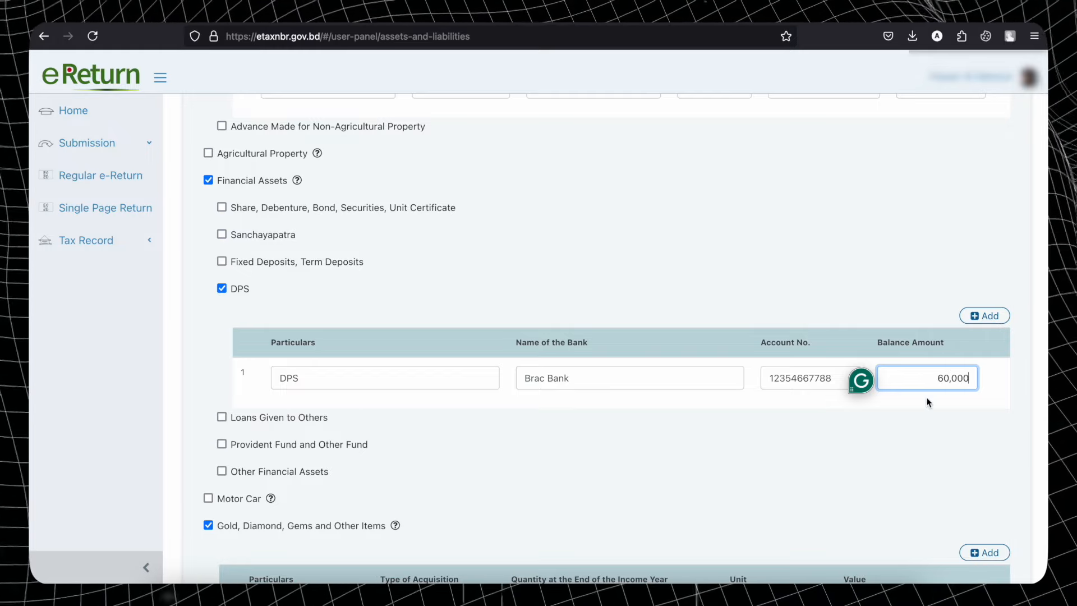
{"action": "left_click", "coordinate": [930, 421]}
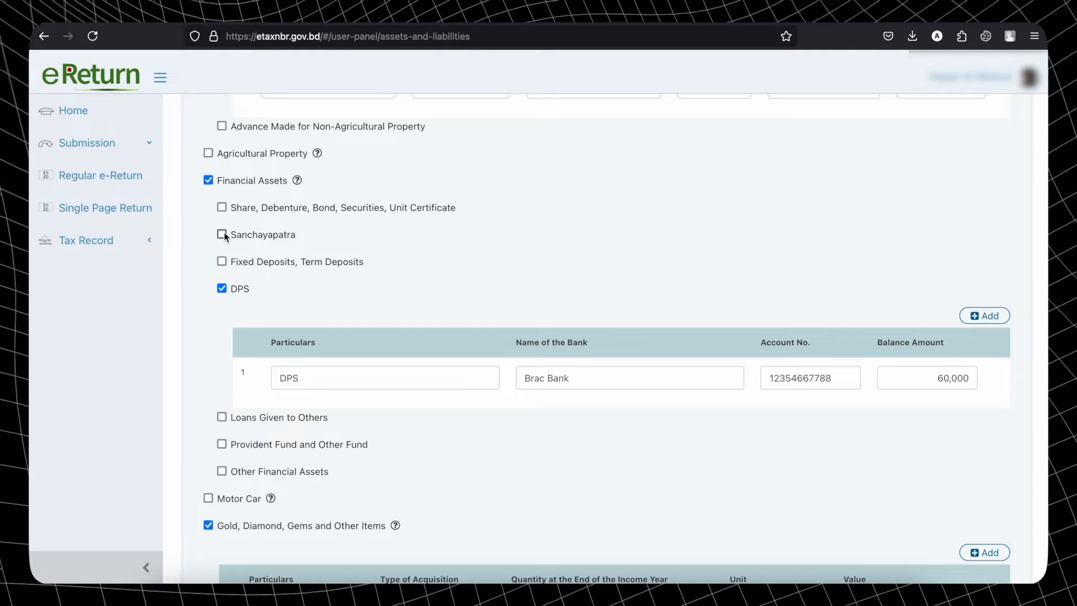
{"action": "scroll", "coordinate": [224, 231], "scroll_direction": "up", "scroll_amount": 5}
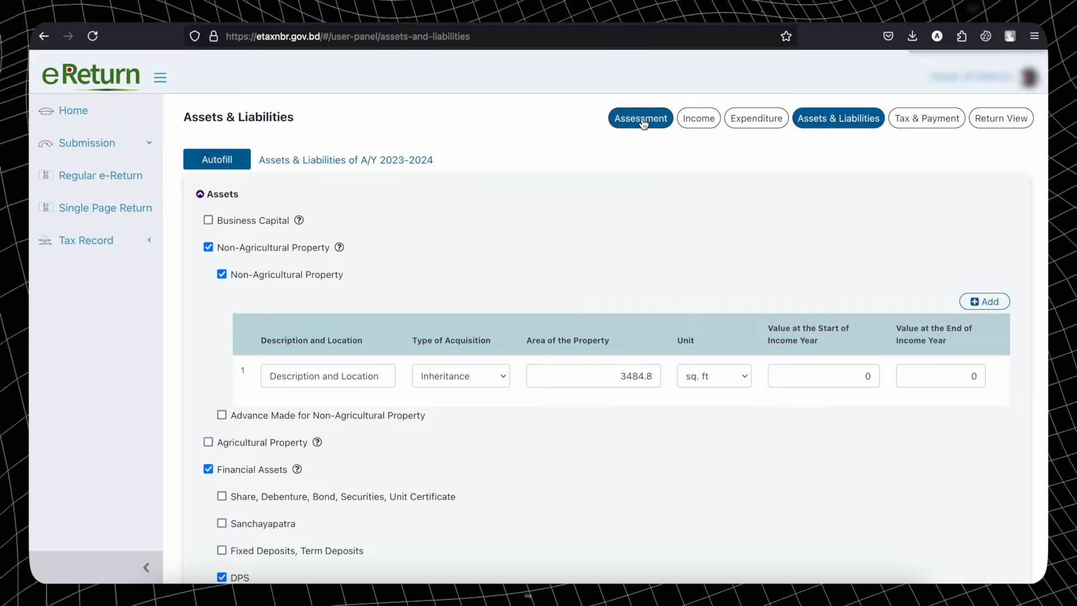
- Re-save the assessment with Income from Financial Assets unticked, then return to Assets & Liabilities
{"action": "left_click", "coordinate": [645, 119]}
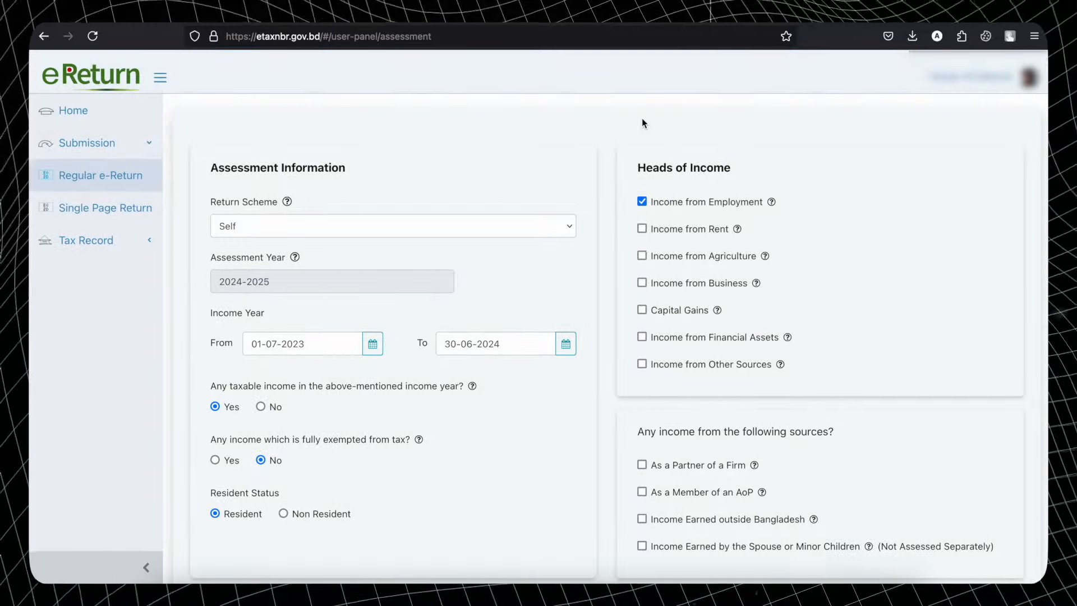
{"action": "left_click", "coordinate": [642, 336]}
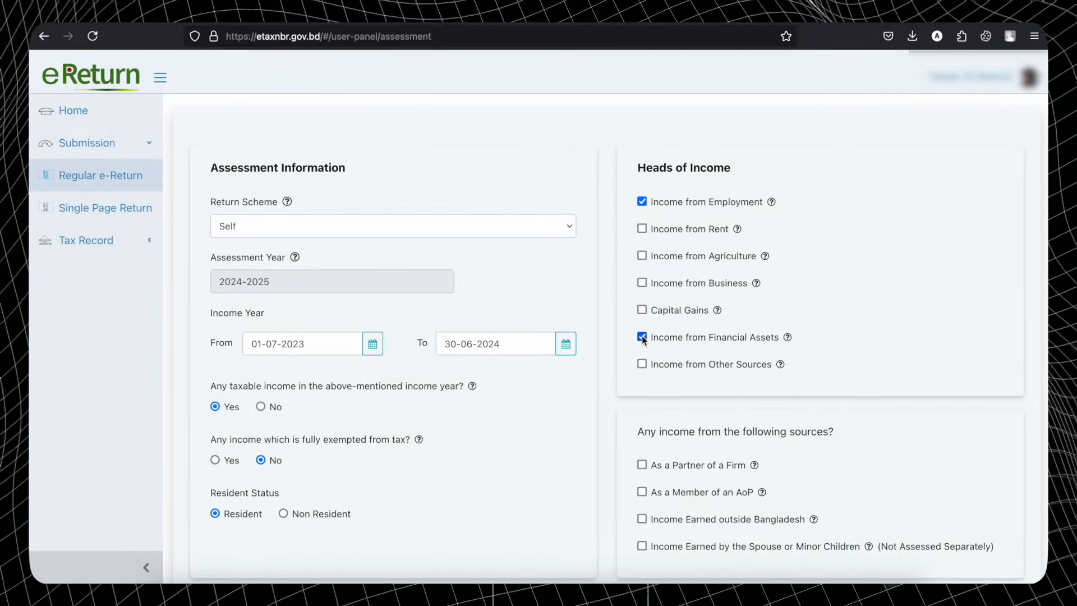
{"action": "left_click", "coordinate": [642, 337]}
{"action": "left_click", "coordinate": [680, 183]}
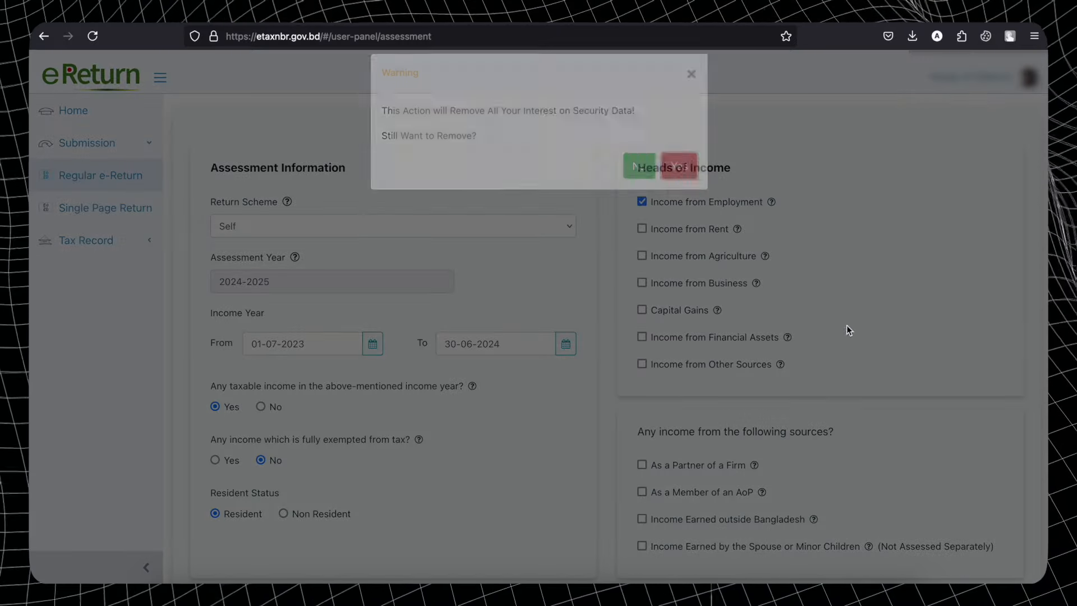
{"action": "scroll", "coordinate": [862, 338], "scroll_direction": "down", "scroll_amount": 3}
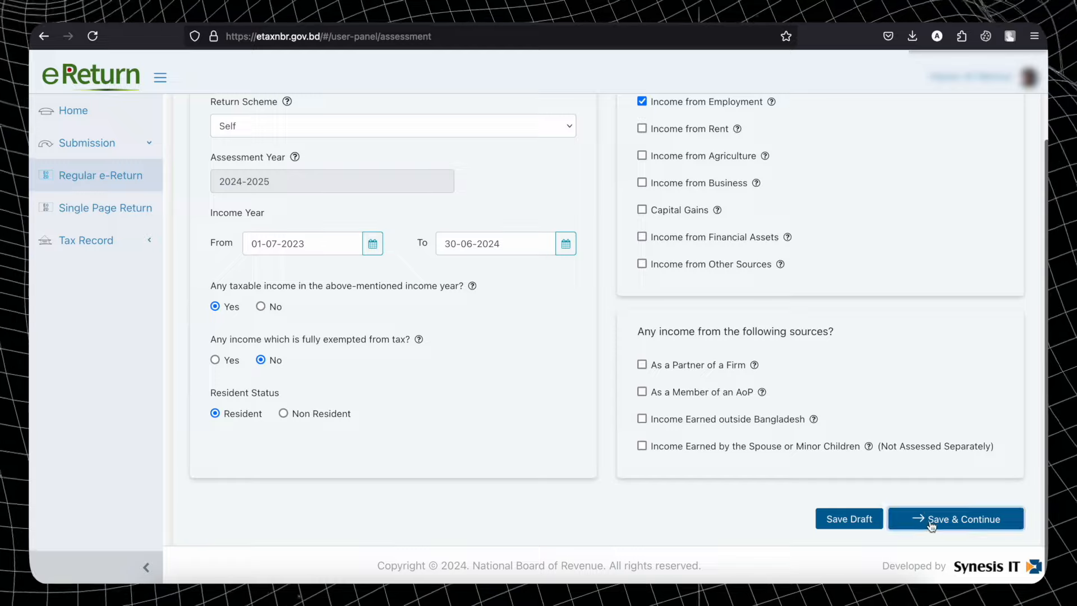
{"action": "left_click", "coordinate": [930, 517]}
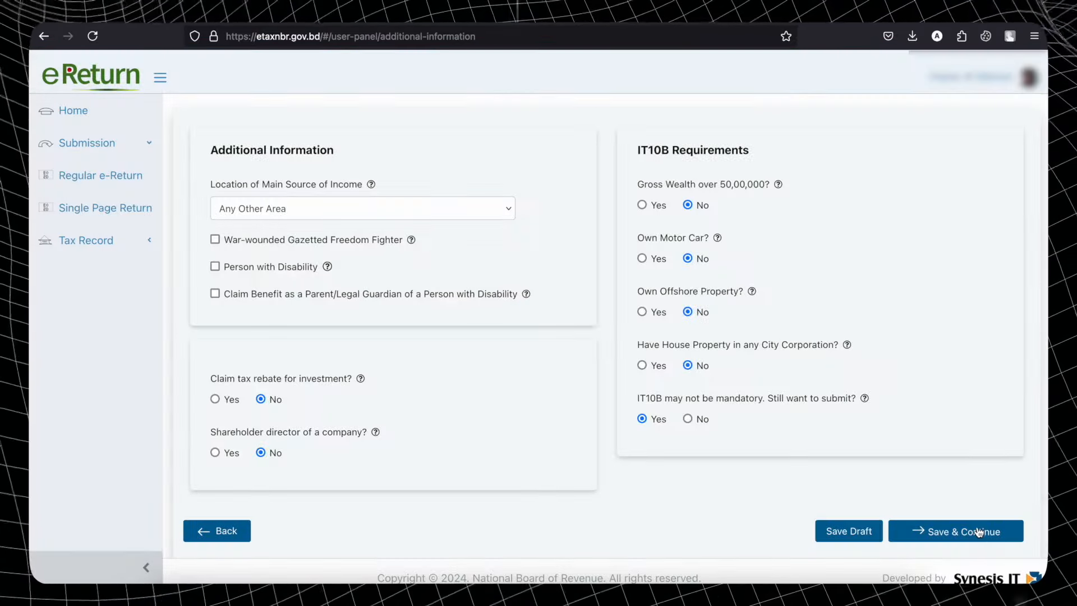
{"action": "left_click", "coordinate": [979, 532]}
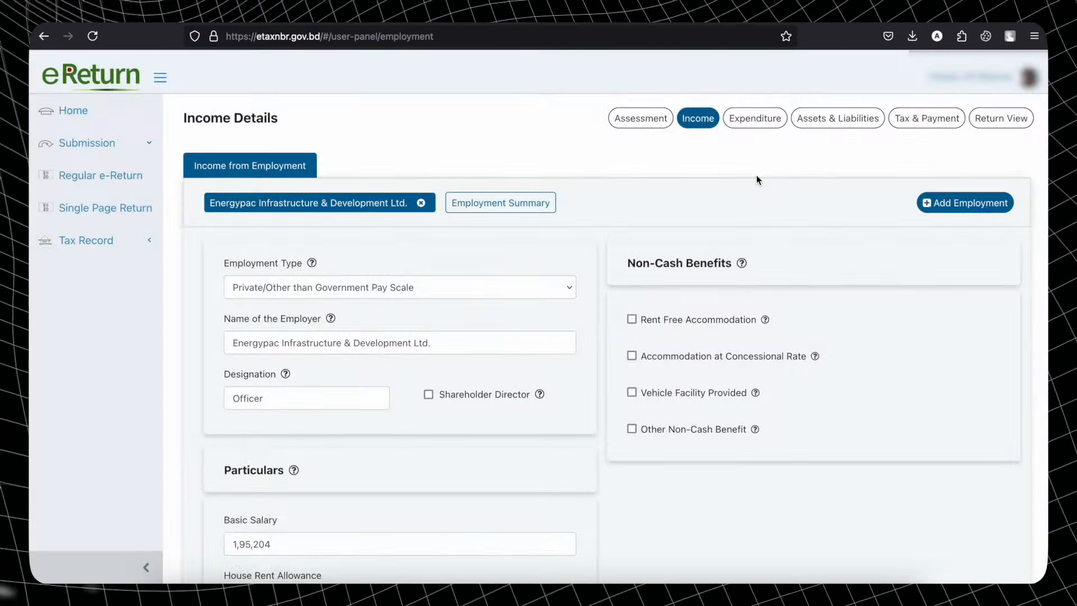
{"action": "left_click", "coordinate": [838, 119]}
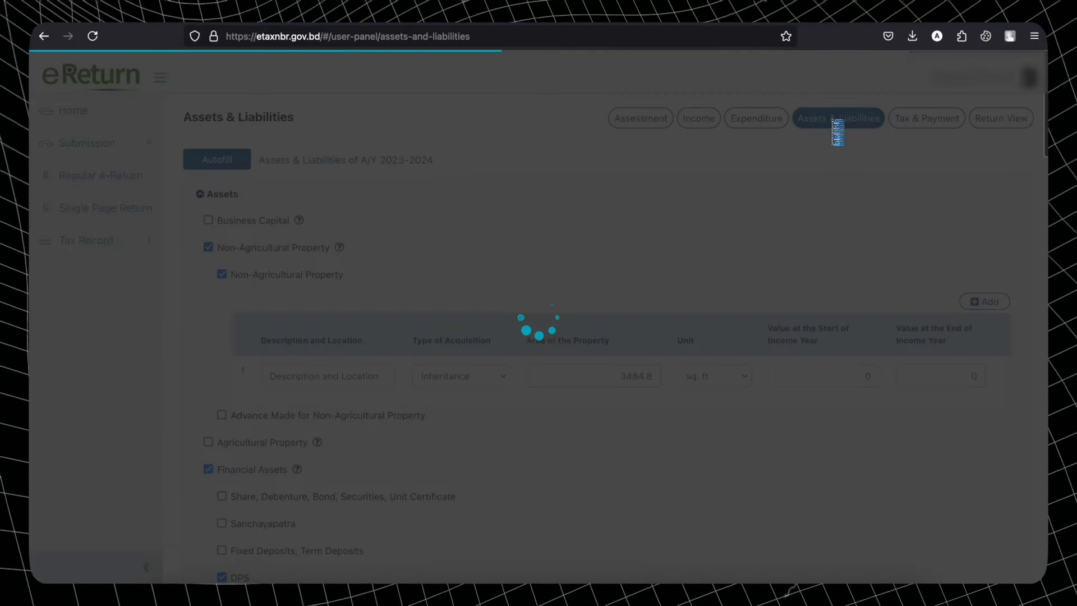
- Try an empty second DPS row, then delete it, keeping only the 60,000 DPS holding
{"action": "scroll", "coordinate": [616, 249], "scroll_direction": "down", "scroll_amount": 1}
{"action": "scroll", "coordinate": [616, 248], "scroll_direction": "down", "scroll_amount": 7}
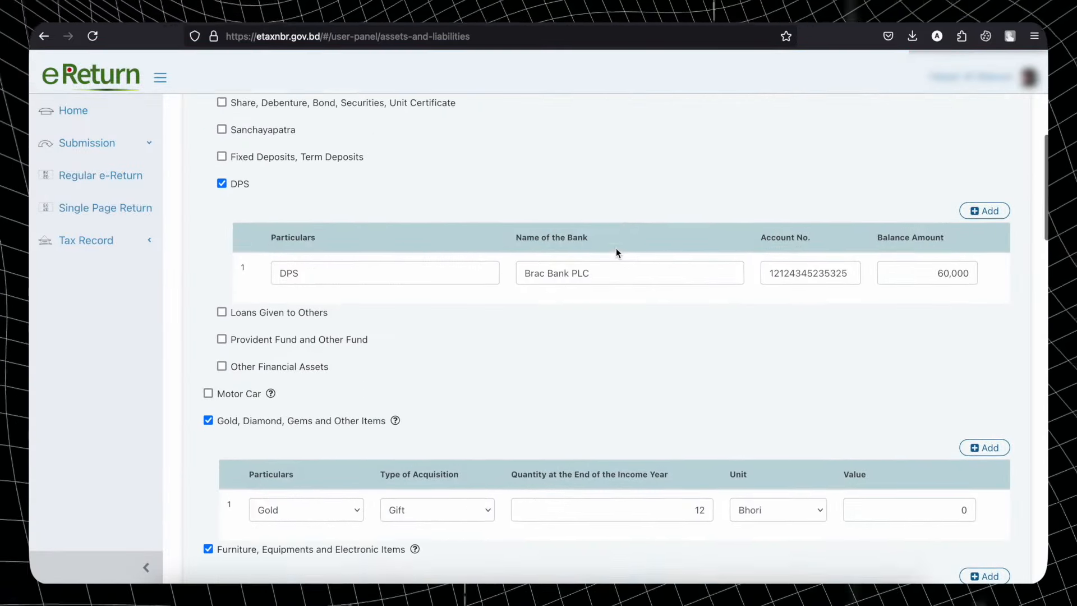
{"action": "scroll", "coordinate": [616, 248], "scroll_direction": "down", "scroll_amount": 2}
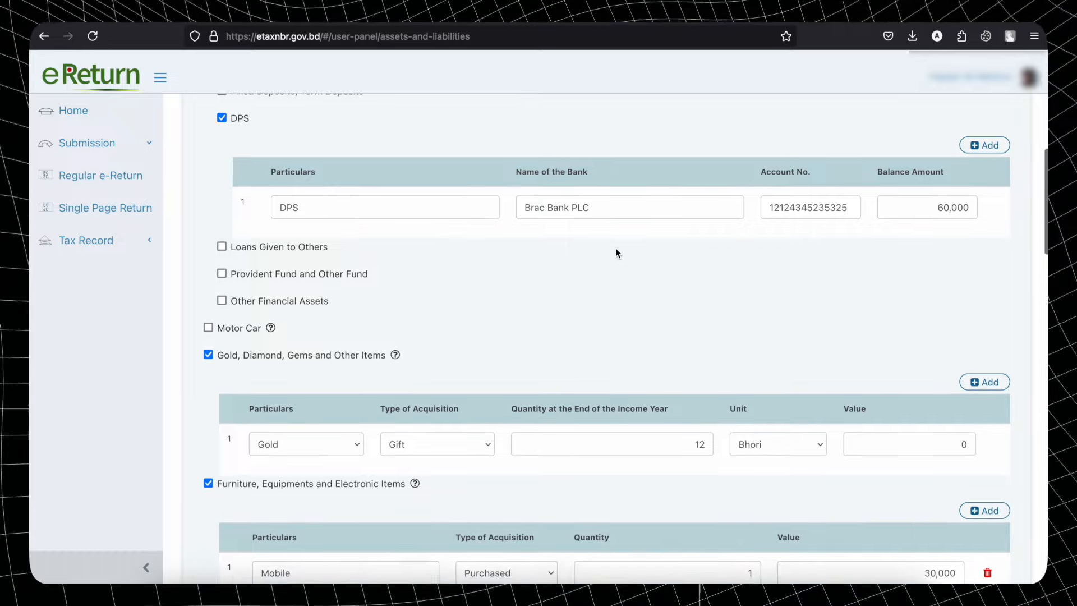
{"action": "scroll", "coordinate": [604, 240], "scroll_direction": "up", "scroll_amount": 4}
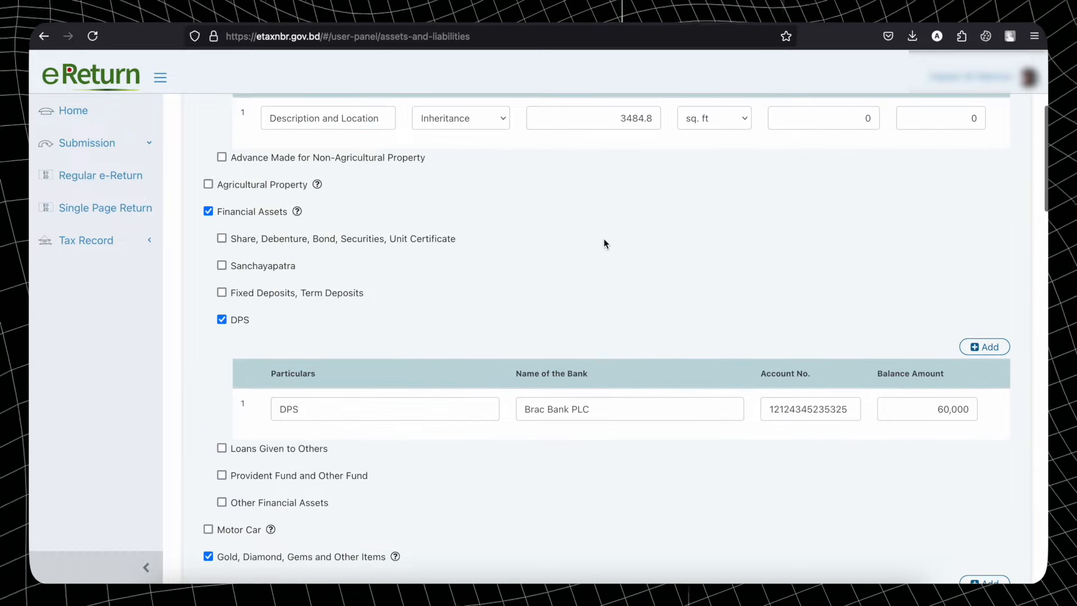
{"action": "scroll", "coordinate": [604, 240], "scroll_direction": "down", "scroll_amount": 4}
{"action": "scroll", "coordinate": [604, 242], "scroll_direction": "up", "scroll_amount": 2}
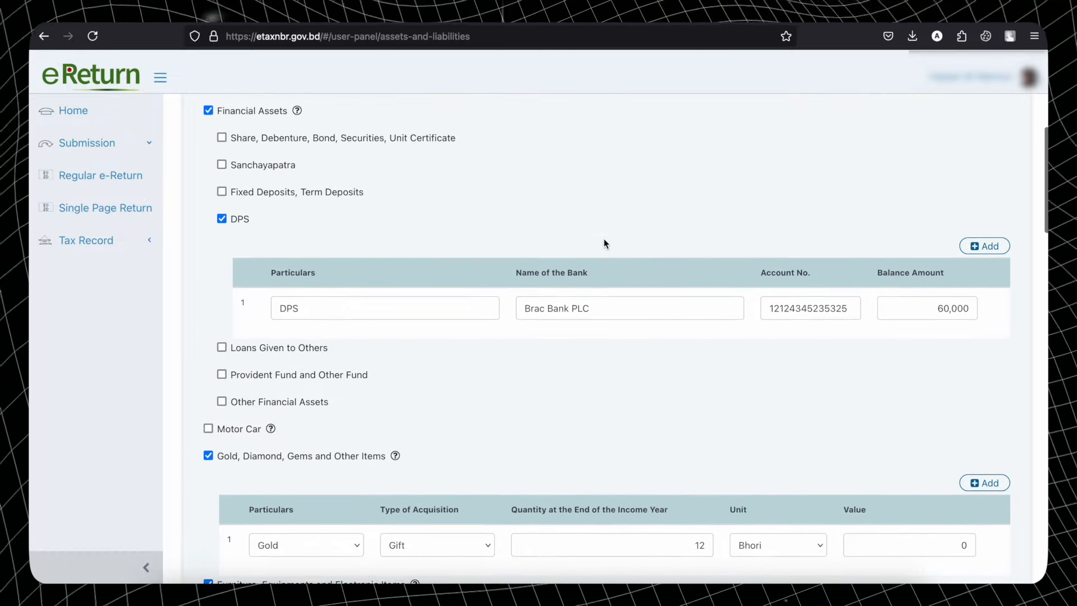
{"action": "left_click", "coordinate": [993, 252]}
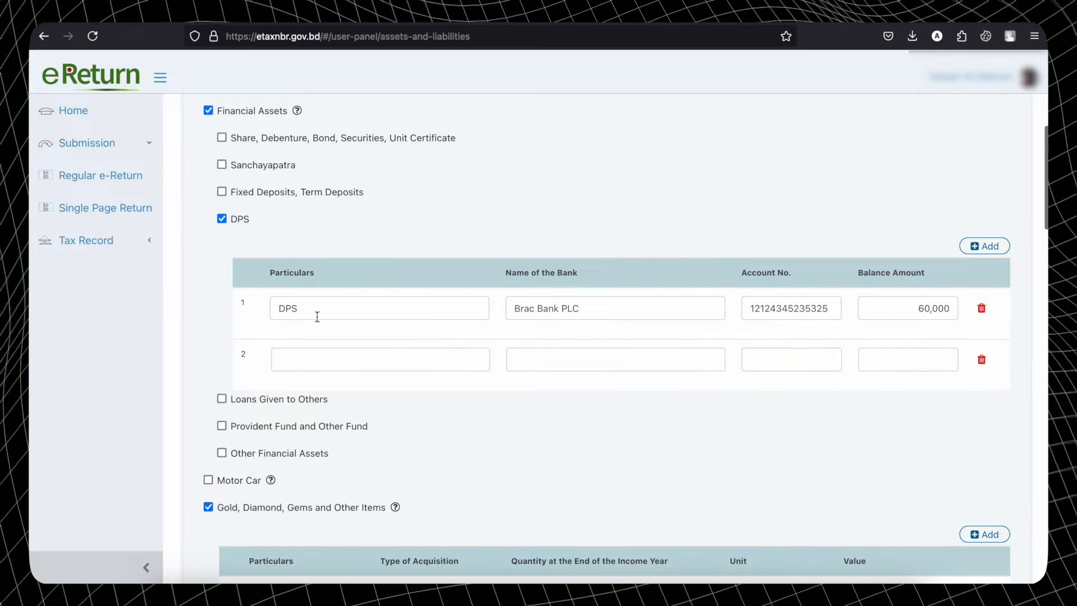
{"action": "left_click", "coordinate": [983, 246]}
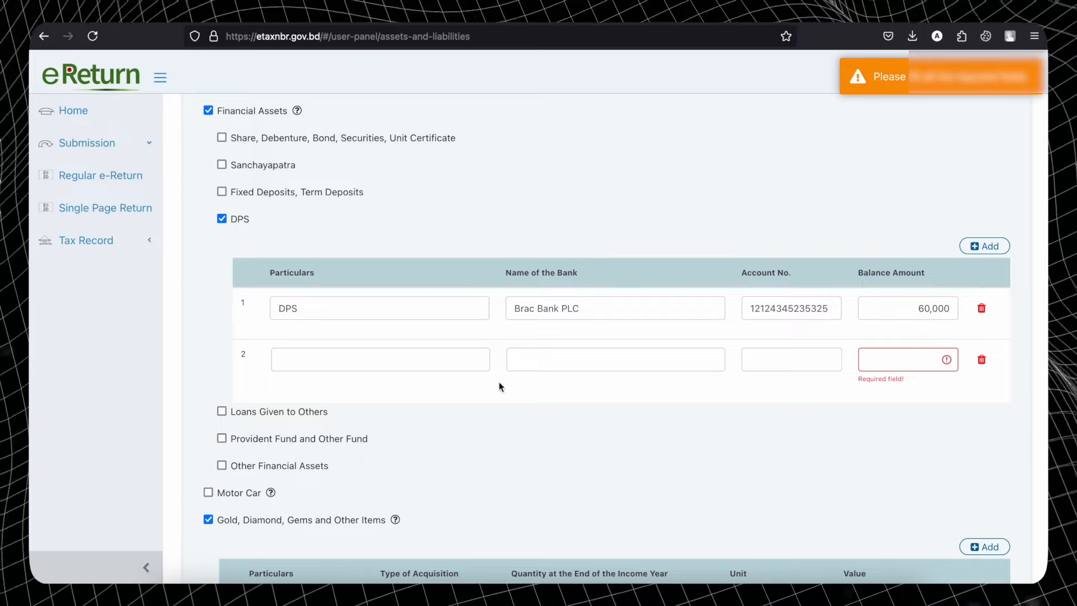
{"action": "left_click", "coordinate": [983, 362]}
{"action": "scroll", "coordinate": [612, 362], "scroll_direction": "up", "scroll_amount": 1}
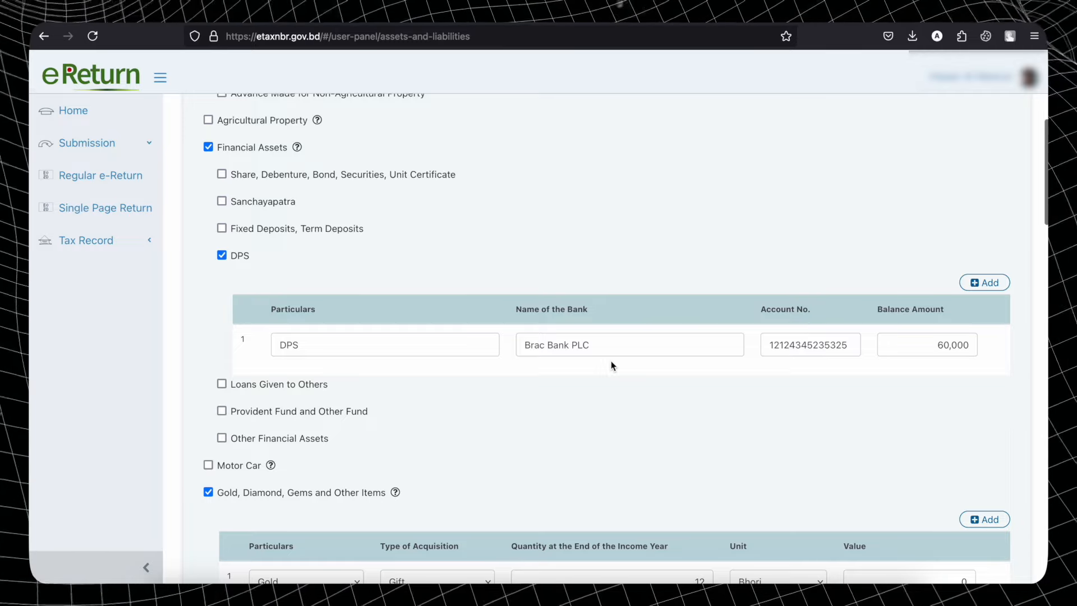
- Add a Fixed Deposits, Term Deposits entry, leave its fields empty, then untick it to remove it
{"action": "left_click", "coordinate": [222, 230]}
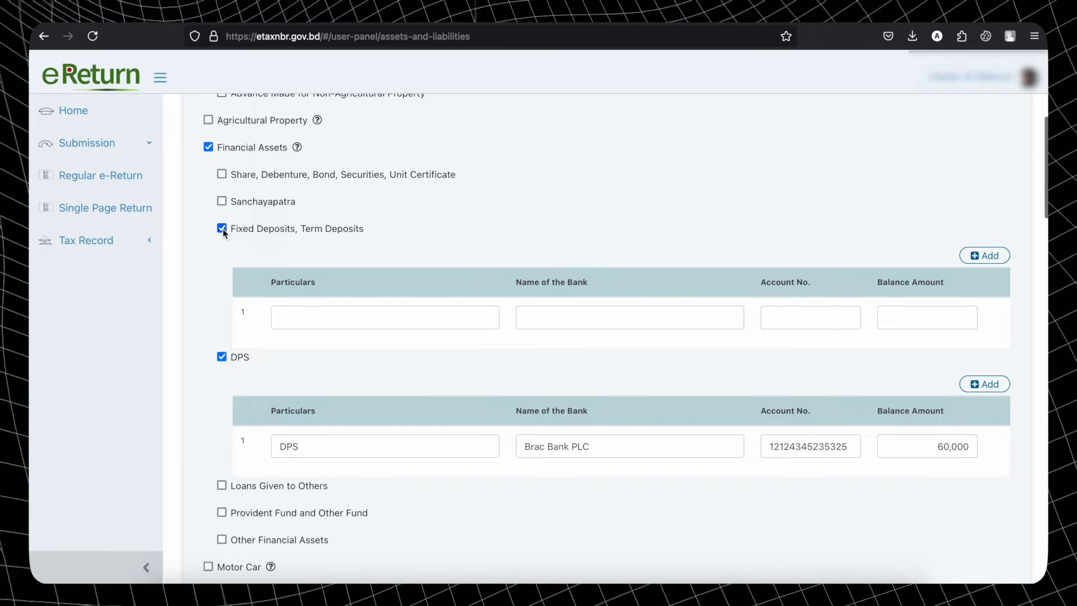
{"action": "left_click", "coordinate": [343, 313]}
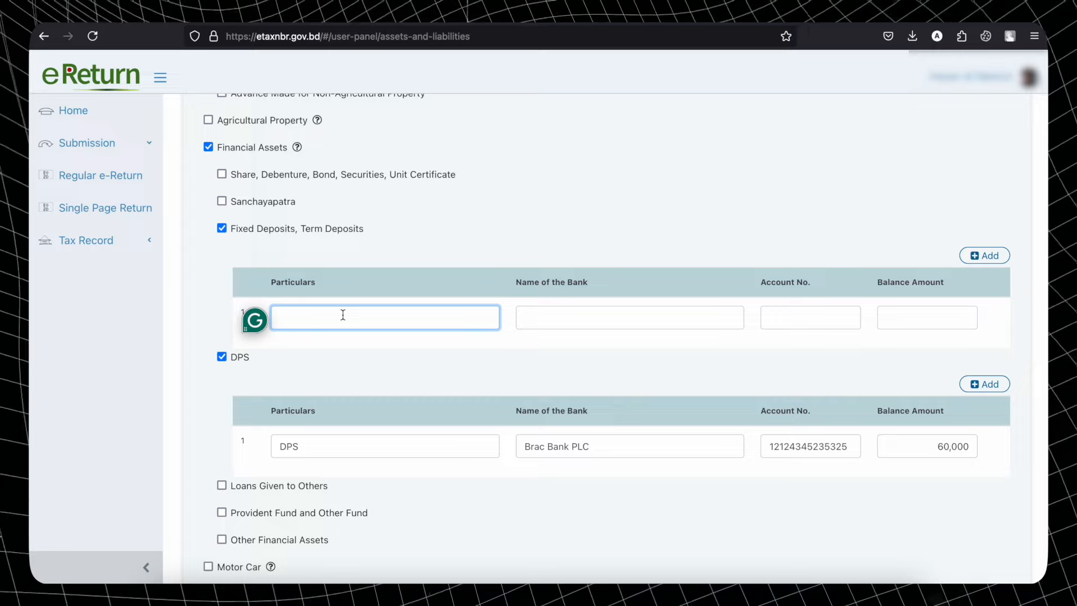
{"action": "left_click", "coordinate": [547, 318]}
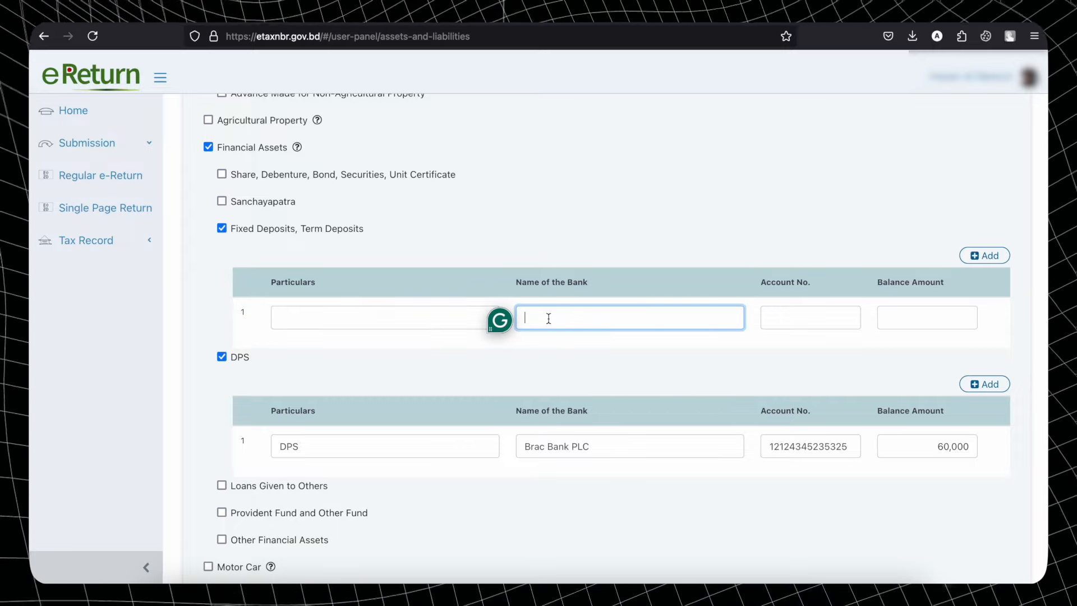
{"action": "left_click", "coordinate": [794, 324]}
{"action": "left_click", "coordinate": [931, 318]}
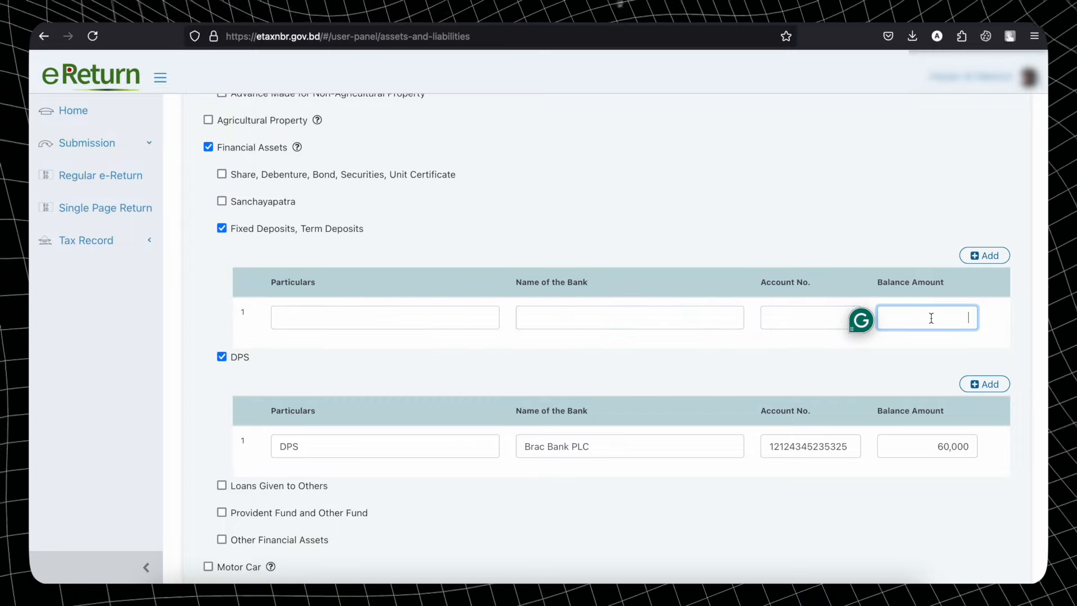
{"action": "left_click", "coordinate": [223, 227]}
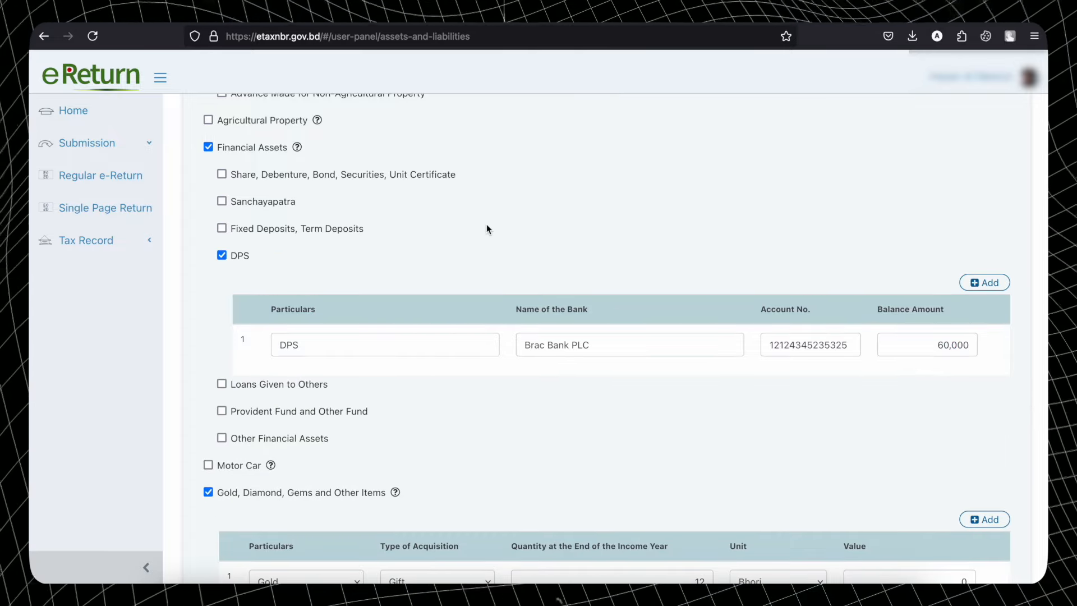
{"action": "scroll", "coordinate": [486, 225], "scroll_direction": "down", "scroll_amount": 6}
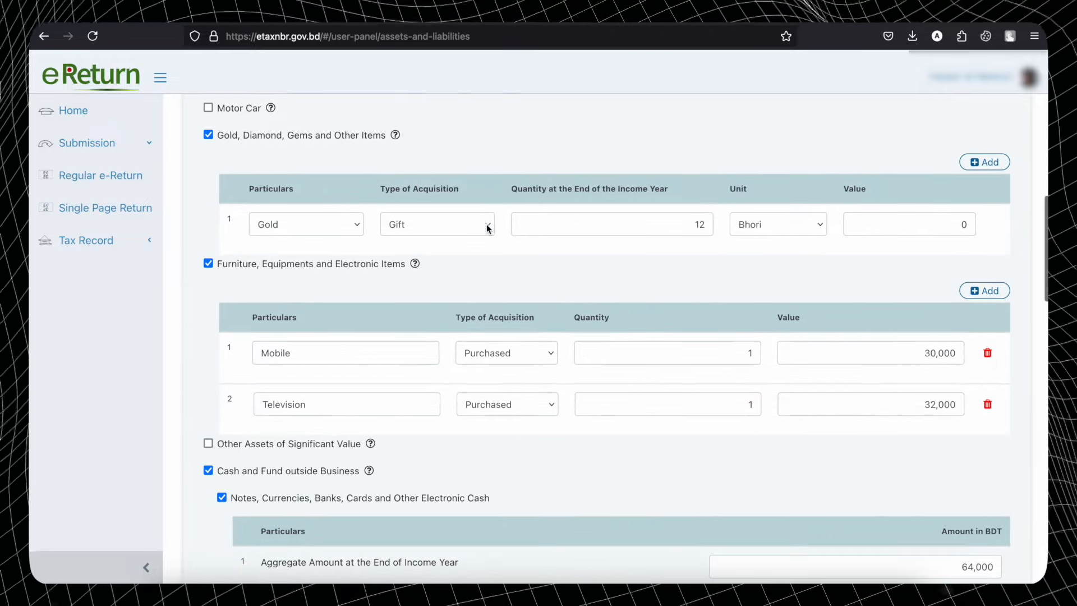
{"action": "left_click", "coordinate": [295, 221]}
{"action": "left_click", "coordinate": [297, 223]}
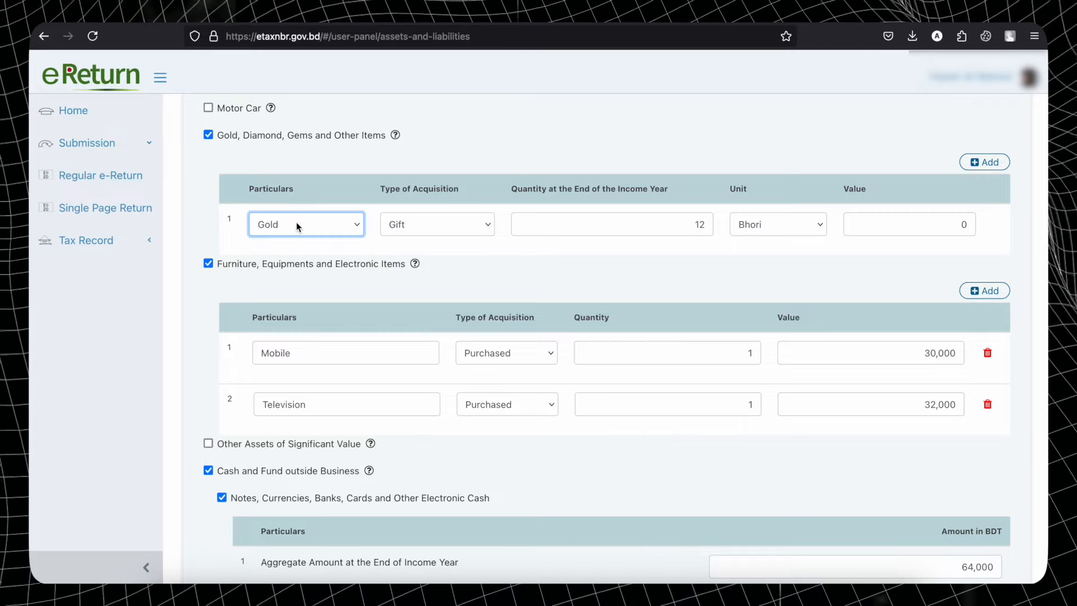
{"action": "left_click", "coordinate": [424, 228]}
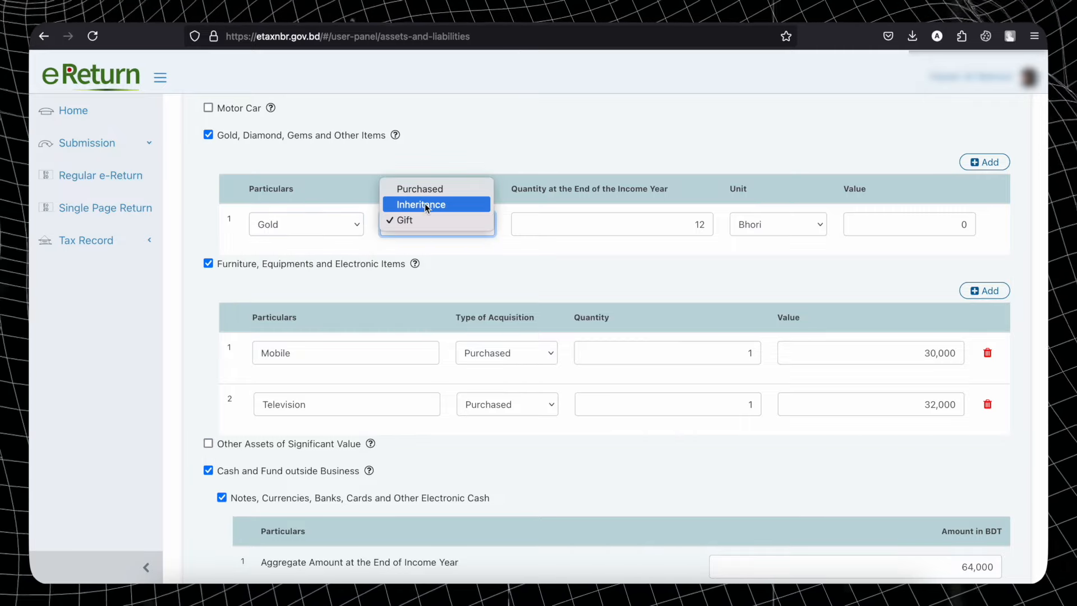
{"action": "left_click", "coordinate": [471, 223]}
{"action": "left_click", "coordinate": [902, 223]}
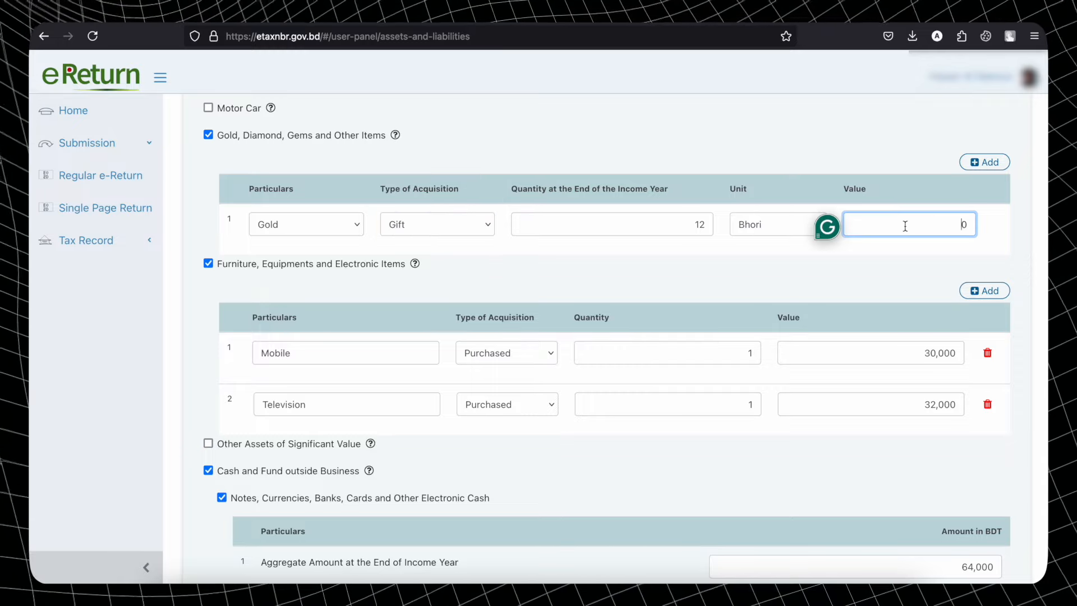
{"action": "left_click", "coordinate": [978, 231]}
{"action": "scroll", "coordinate": [978, 230], "scroll_direction": "down", "scroll_amount": 2}
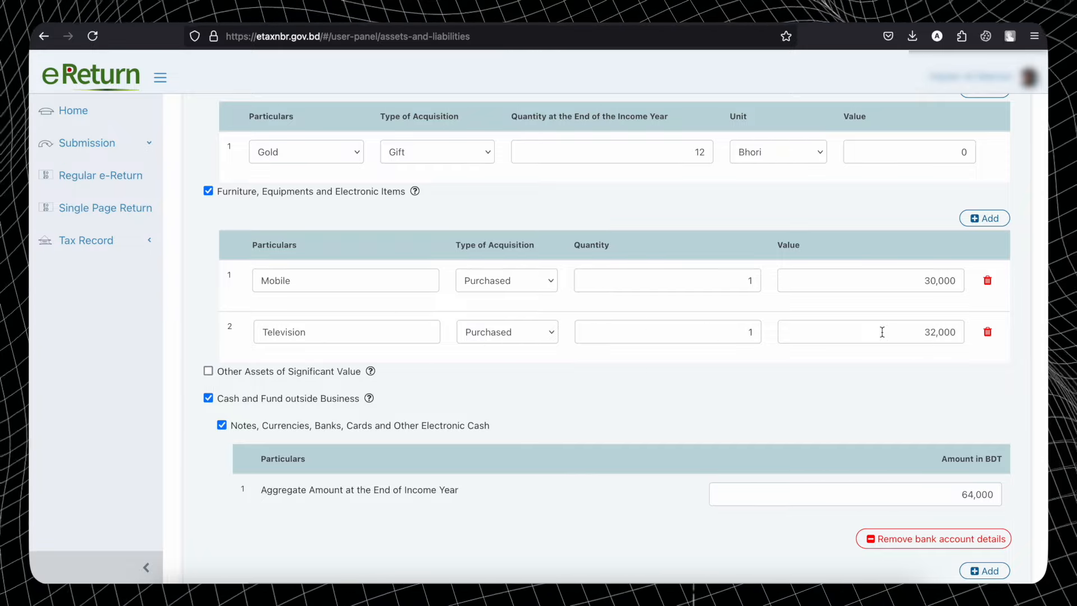
{"action": "scroll", "coordinate": [908, 359], "scroll_direction": "down", "scroll_amount": 2}
{"action": "scroll", "coordinate": [908, 366], "scroll_direction": "down", "scroll_amount": 3}
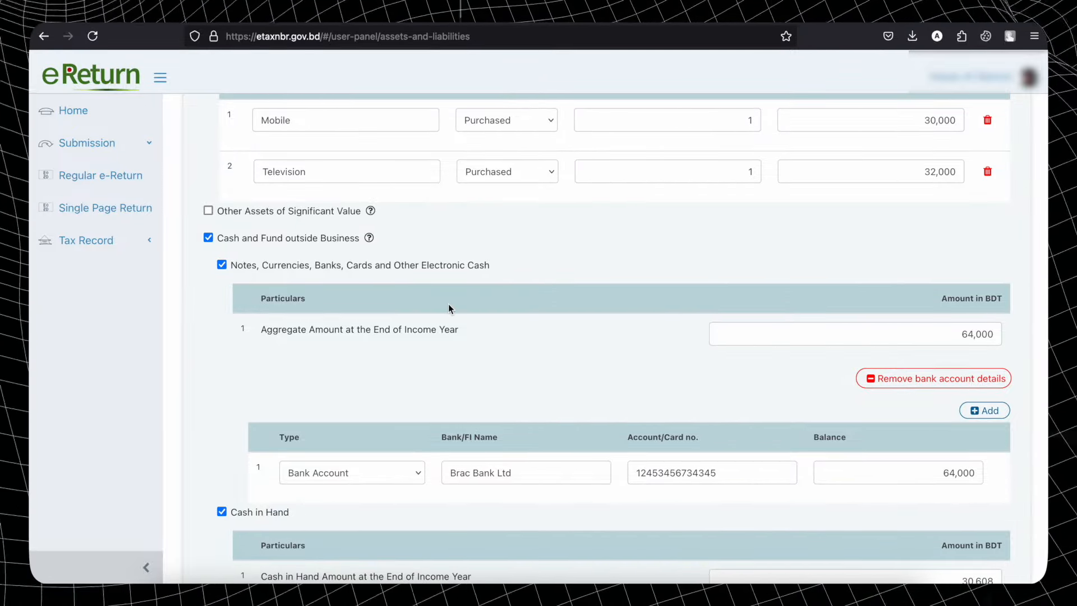
{"action": "scroll", "coordinate": [449, 307], "scroll_direction": "down", "scroll_amount": 3}
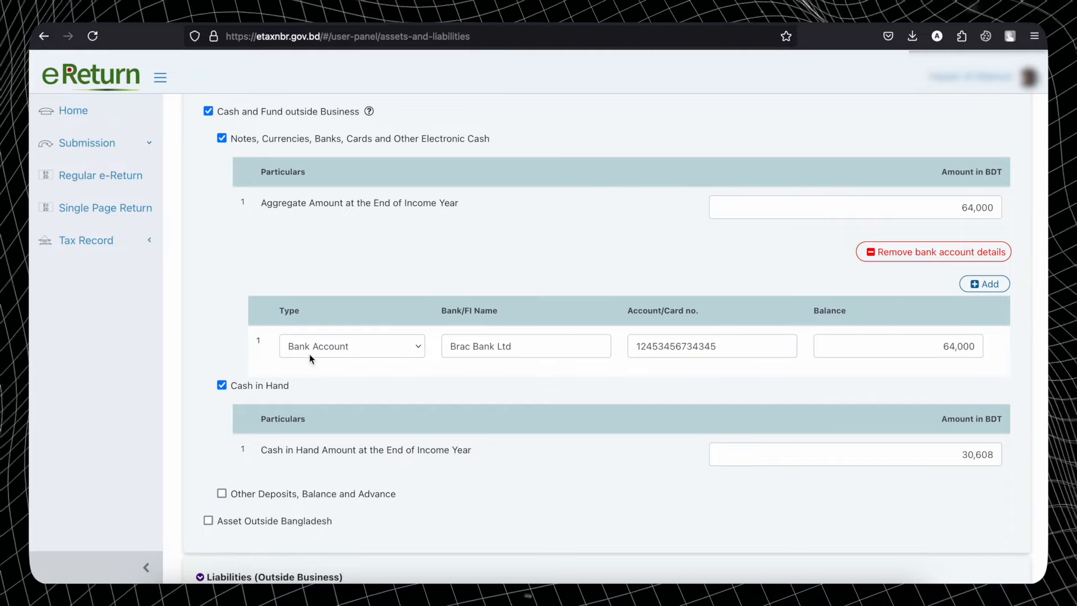
{"action": "left_click", "coordinate": [361, 348]}
{"action": "left_click", "coordinate": [360, 345]}
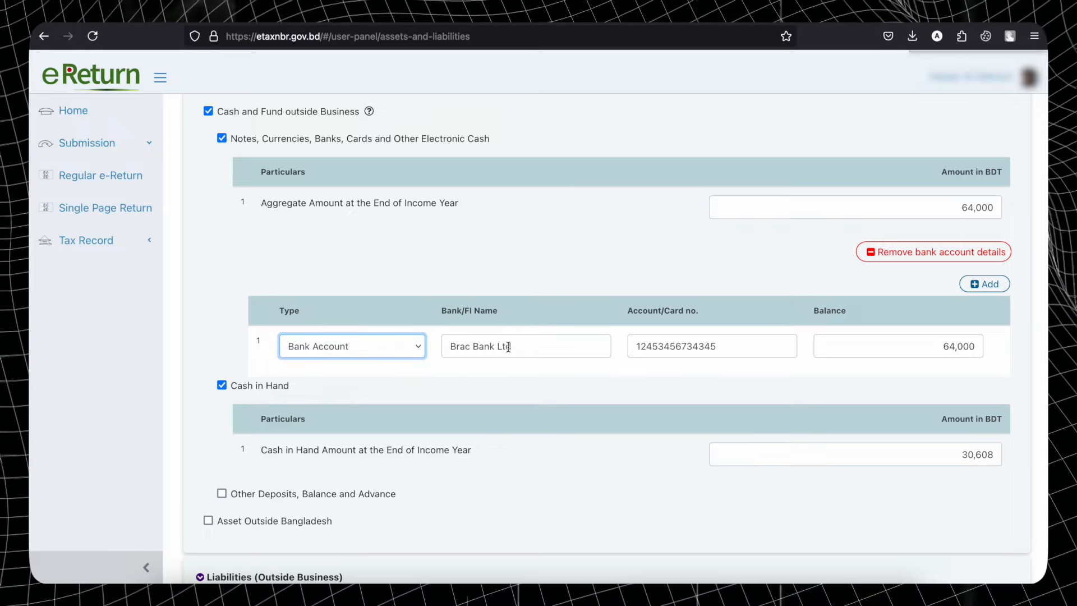
{"action": "left_click", "coordinate": [508, 346]}
{"action": "left_click", "coordinate": [712, 348]}
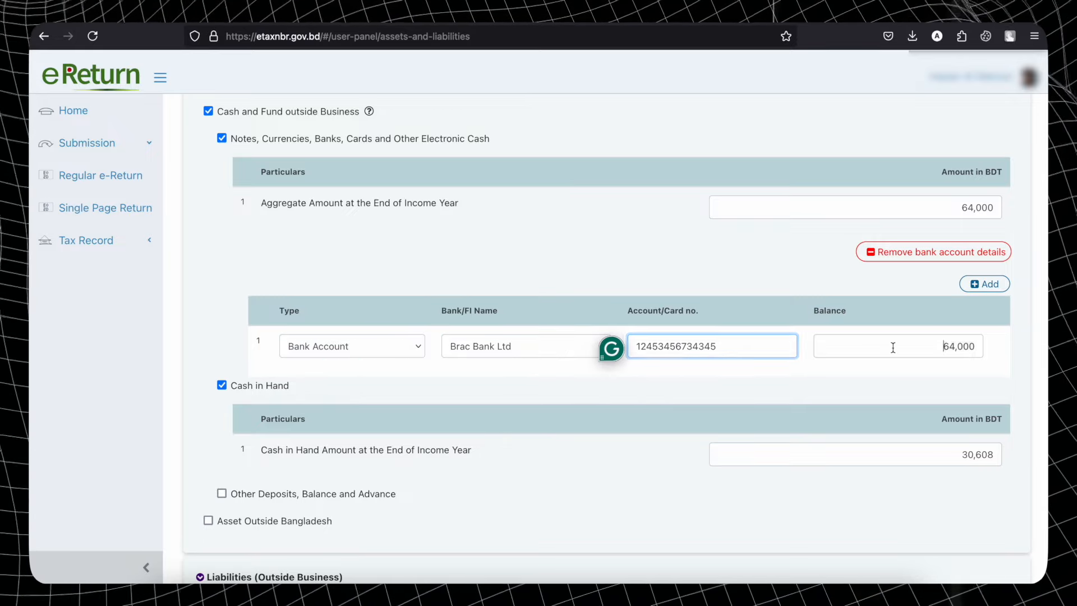
{"action": "left_click_drag", "start_coordinate": [893, 347], "coordinate": [977, 348]}
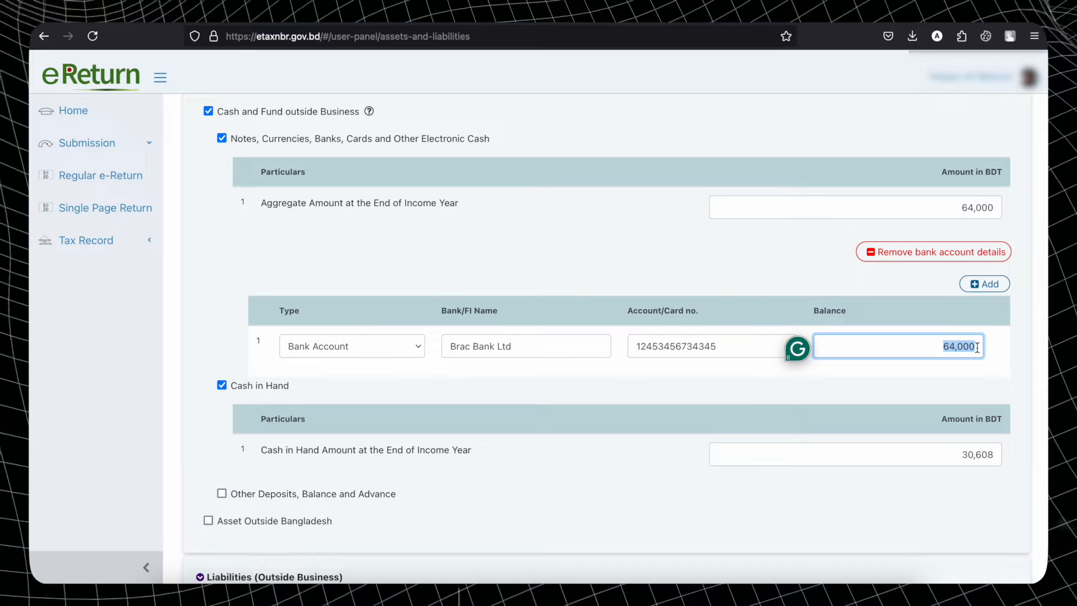
{"action": "left_click", "coordinate": [987, 287]}
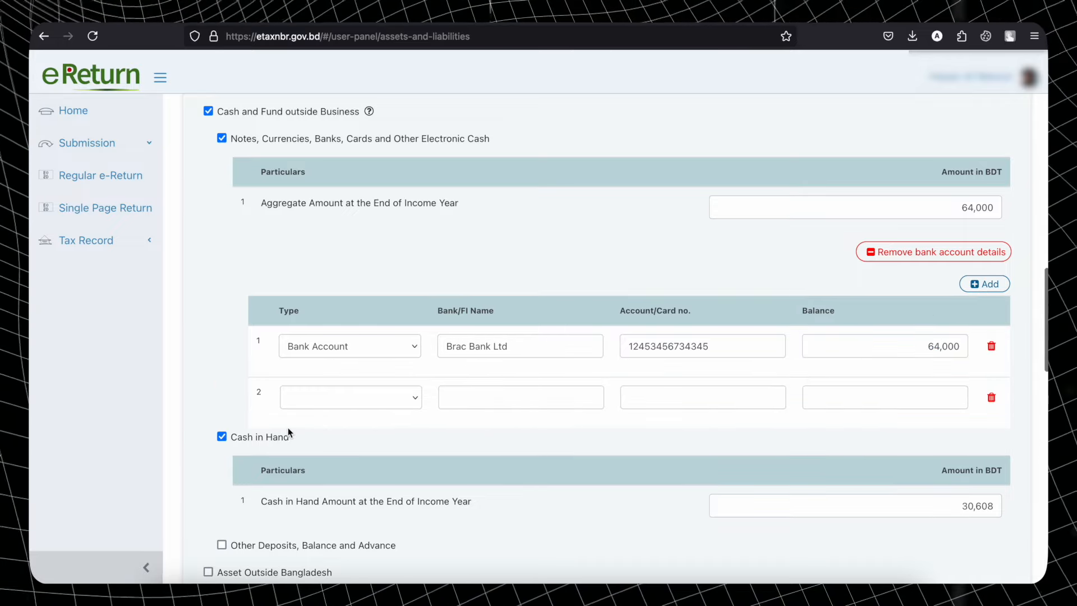
{"action": "left_click", "coordinate": [327, 403]}
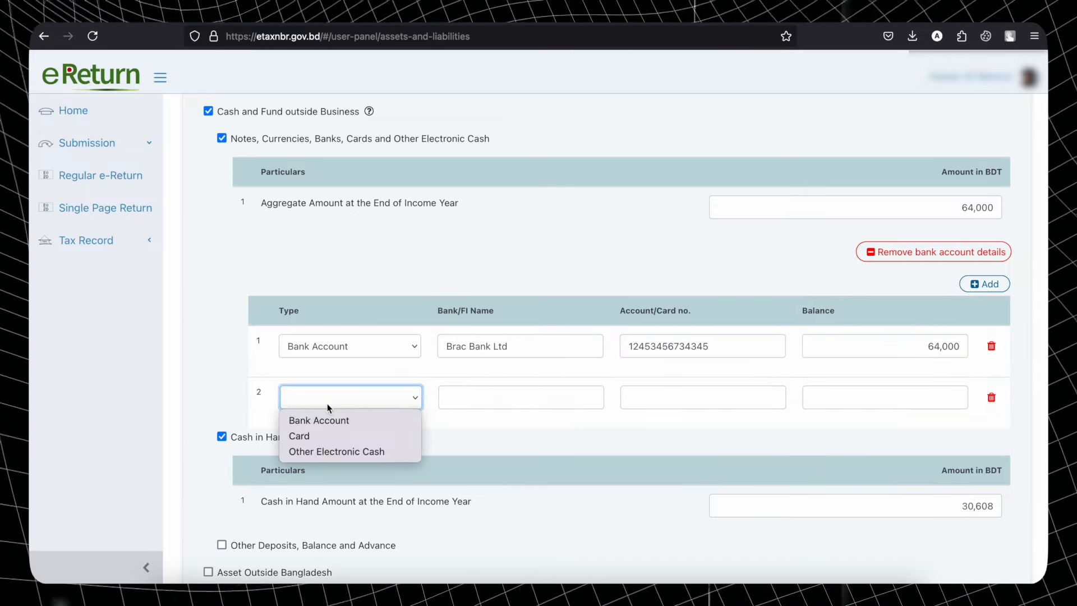
{"action": "left_click", "coordinate": [325, 419]}
{"action": "left_click", "coordinate": [476, 403]}
{"action": "left_click", "coordinate": [671, 396]}
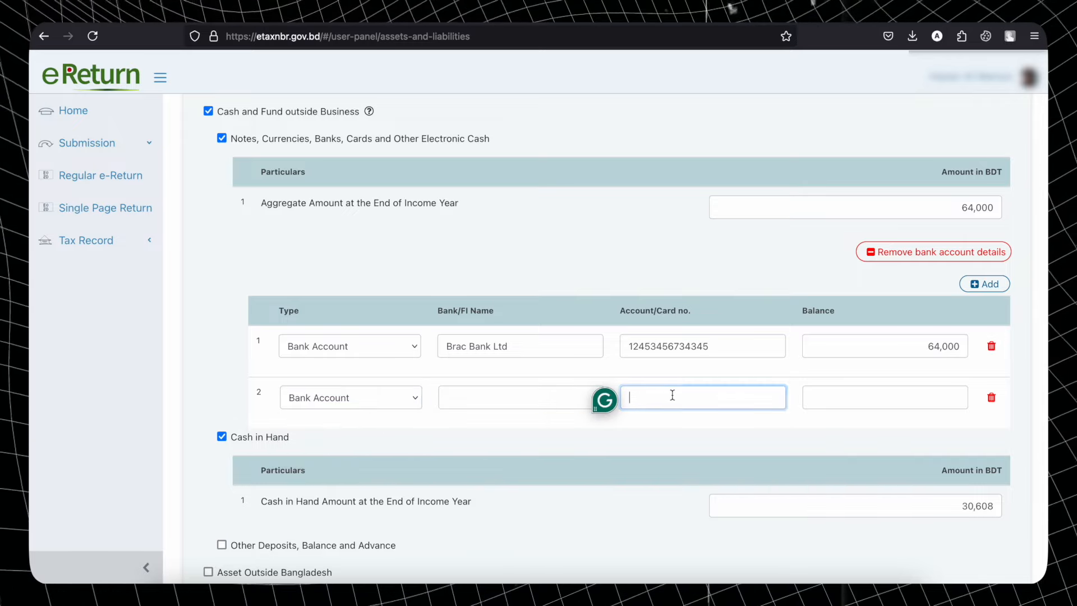
{"action": "left_click", "coordinate": [898, 398]}
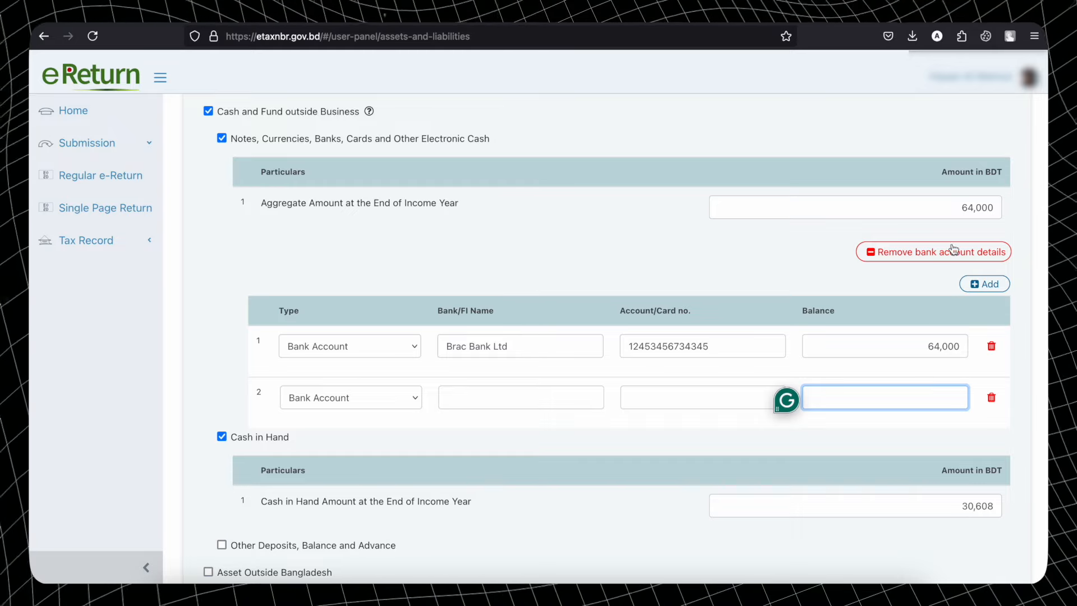
{"action": "left_click_drag", "start_coordinate": [938, 211], "coordinate": [1011, 214]}
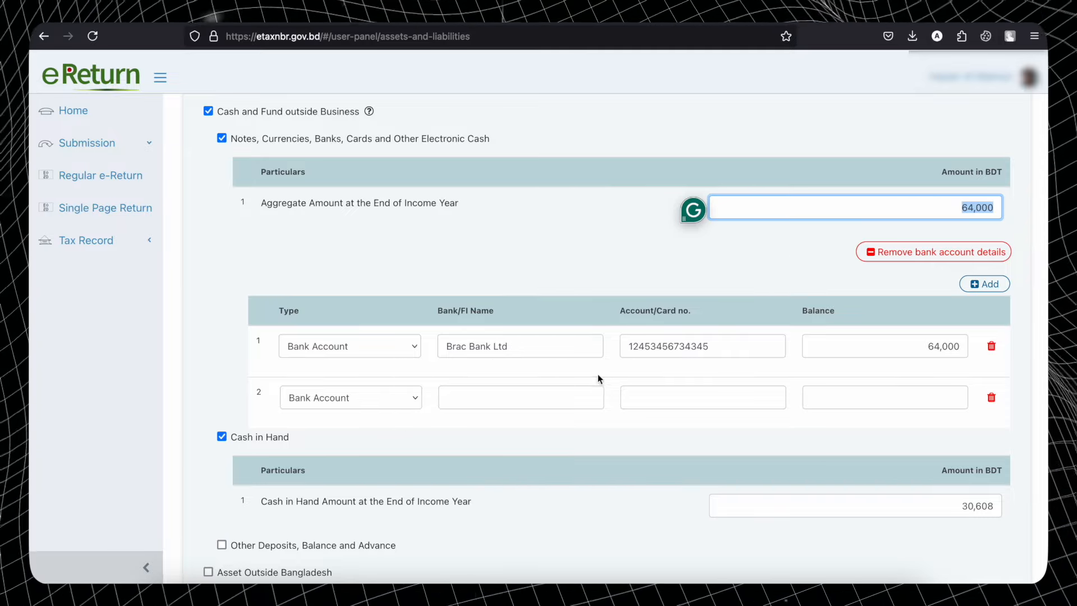
{"action": "left_click", "coordinate": [991, 398]}
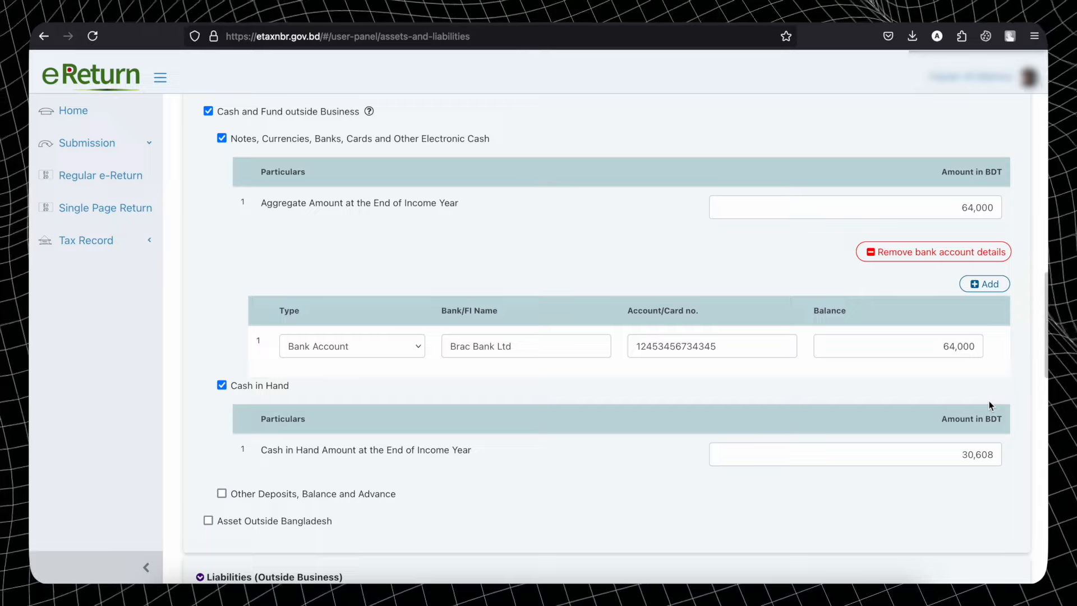
{"action": "scroll", "coordinate": [740, 403], "scroll_direction": "down", "scroll_amount": 3}
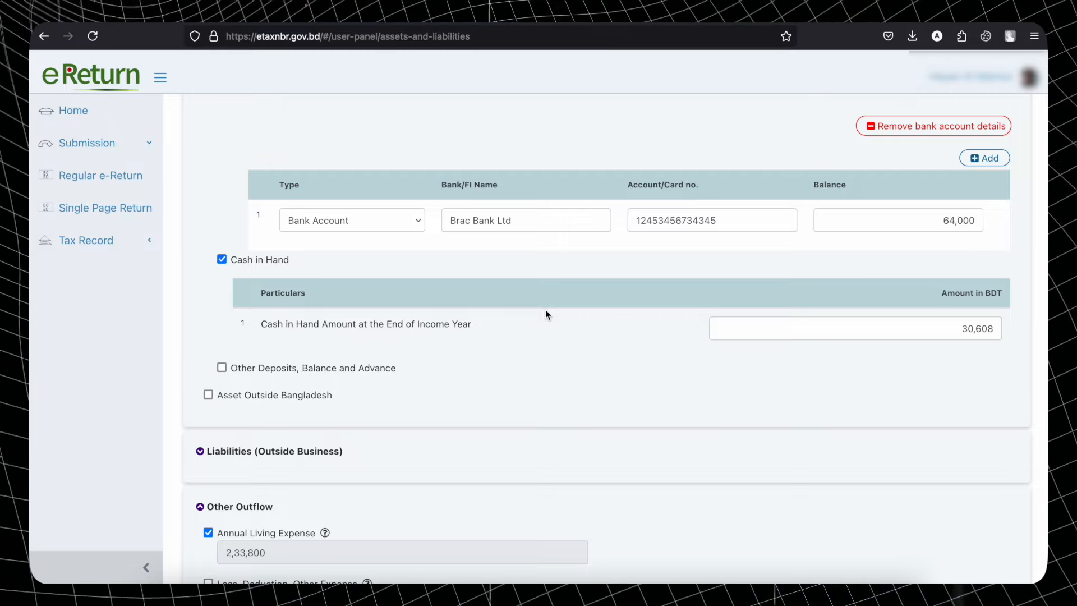
{"action": "left_click_drag", "start_coordinate": [954, 328], "coordinate": [1029, 329]}
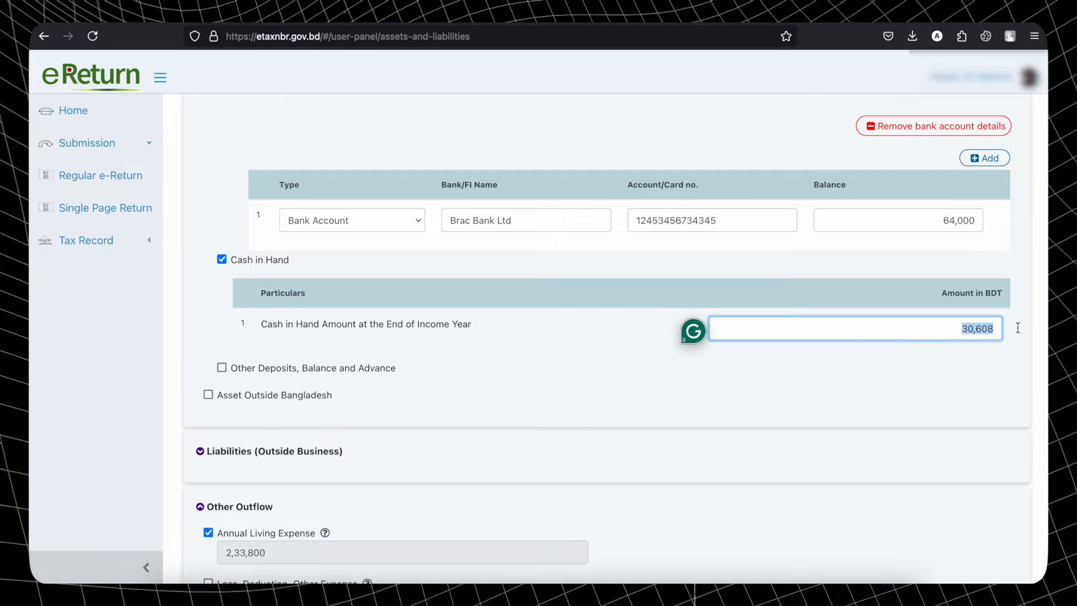
{"action": "left_click", "coordinate": [1017, 327]}
{"action": "scroll", "coordinate": [1018, 327], "scroll_direction": "down", "scroll_amount": 1}
{"action": "scroll", "coordinate": [1017, 332], "scroll_direction": "down", "scroll_amount": 5}
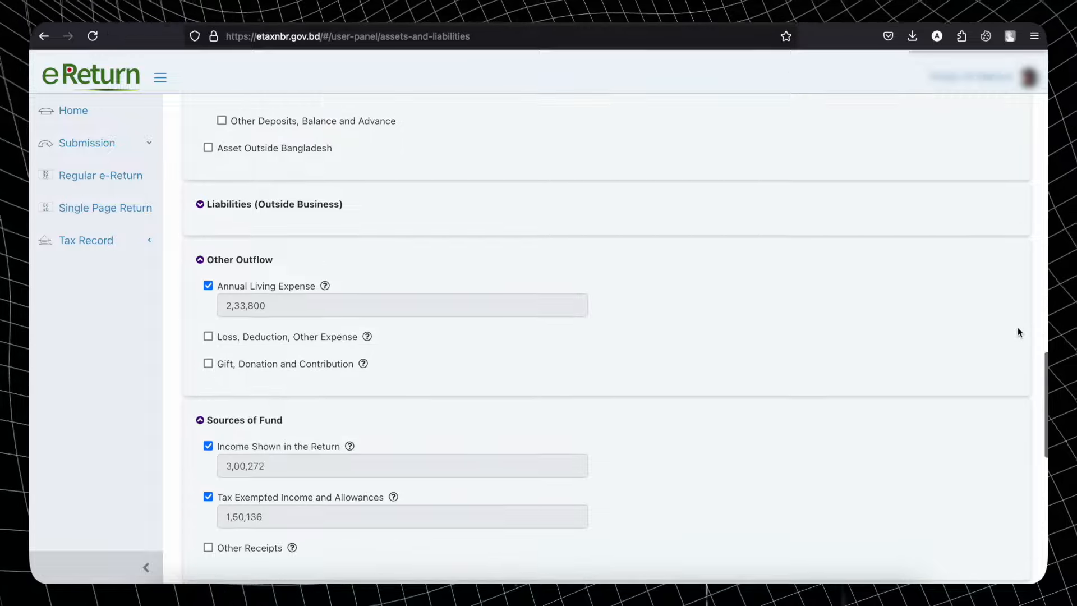
{"action": "scroll", "coordinate": [1018, 332], "scroll_direction": "up", "scroll_amount": 2}
{"action": "scroll", "coordinate": [1018, 331], "scroll_direction": "up", "scroll_amount": 1}
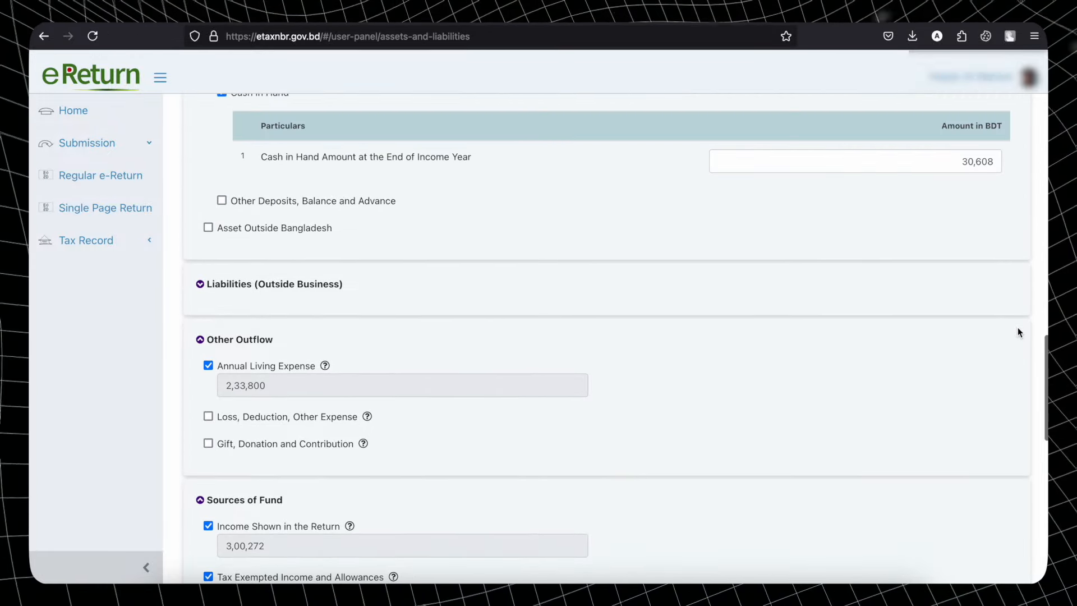
{"action": "left_click", "coordinate": [205, 288]}
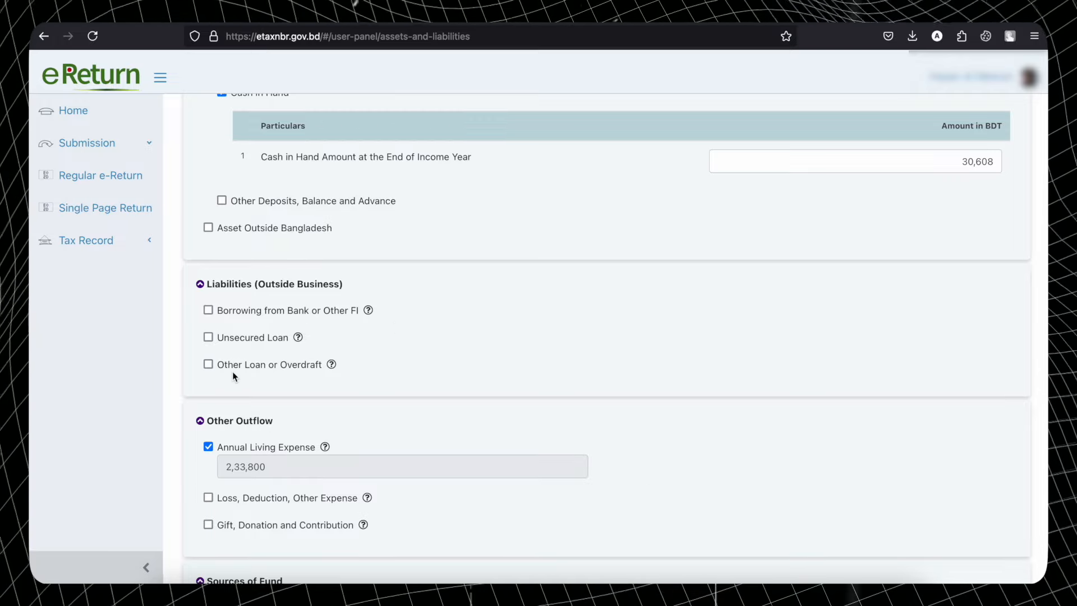
{"action": "left_click", "coordinate": [208, 311]}
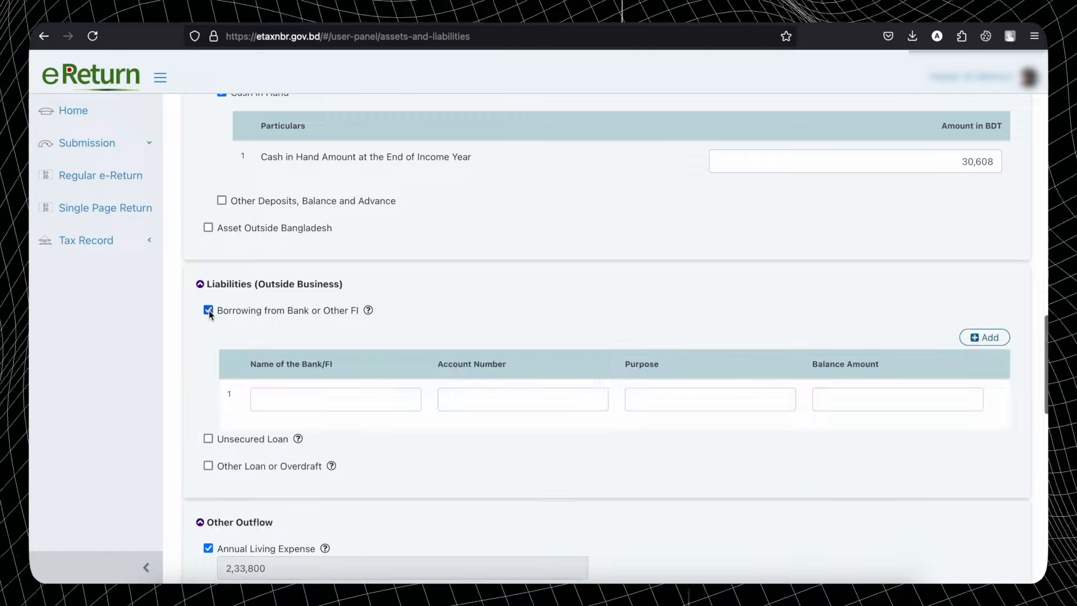
{"action": "left_click", "coordinate": [301, 395]}
{"action": "left_click", "coordinate": [507, 397]}
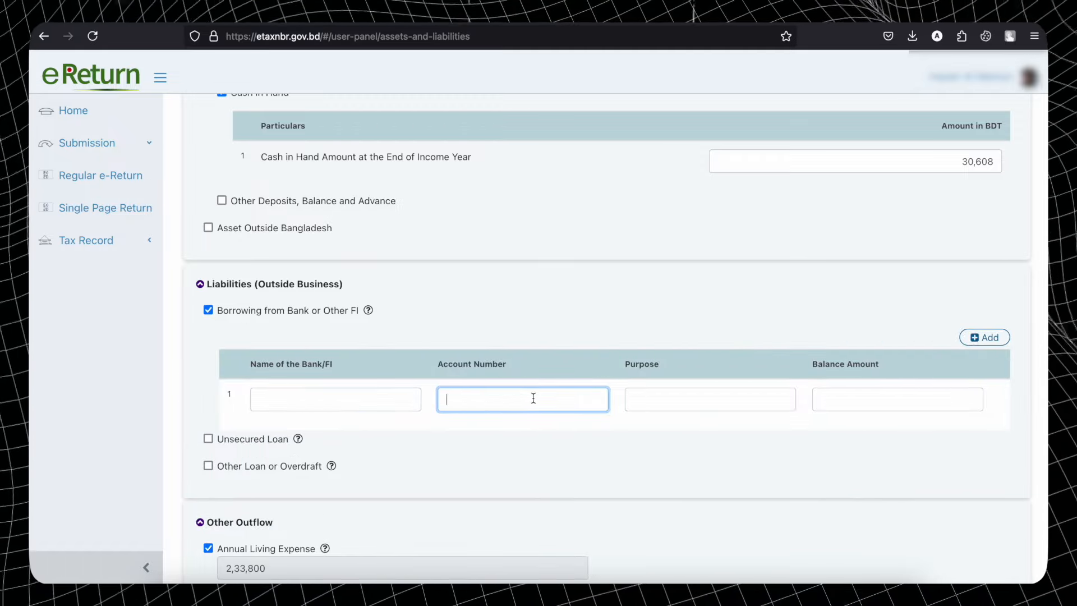
{"action": "left_click", "coordinate": [664, 401]}
{"action": "left_click", "coordinate": [862, 408]}
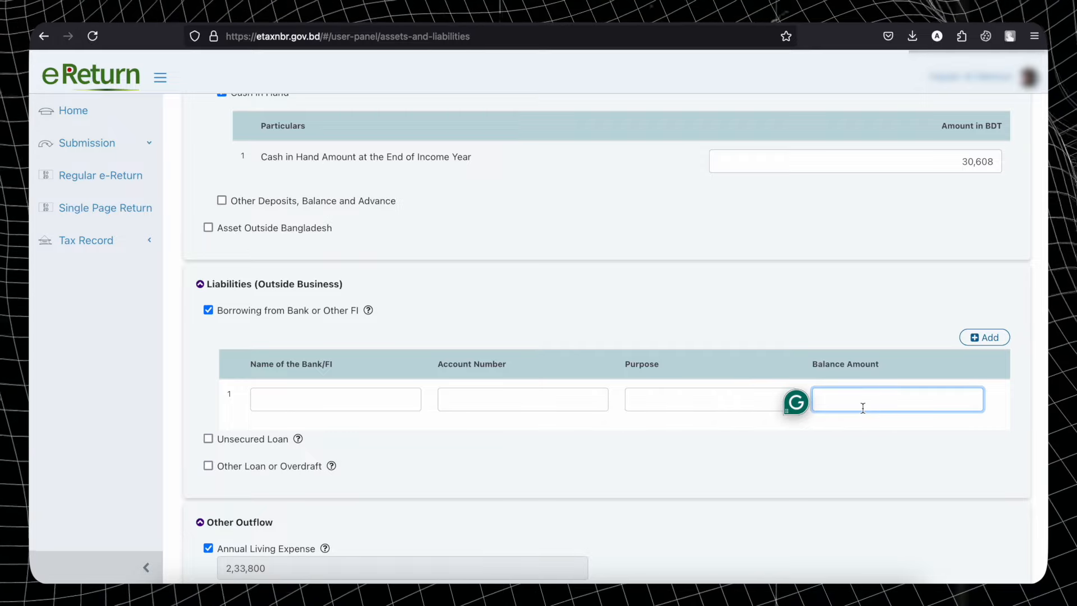
{"action": "left_click", "coordinate": [208, 311]}
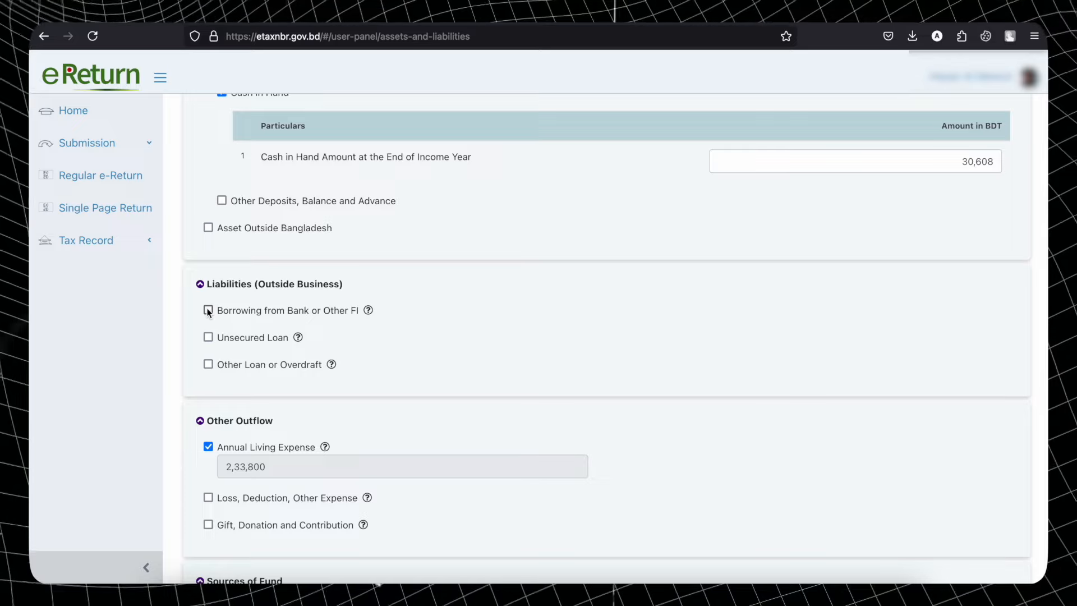
{"action": "left_click", "coordinate": [207, 365]}
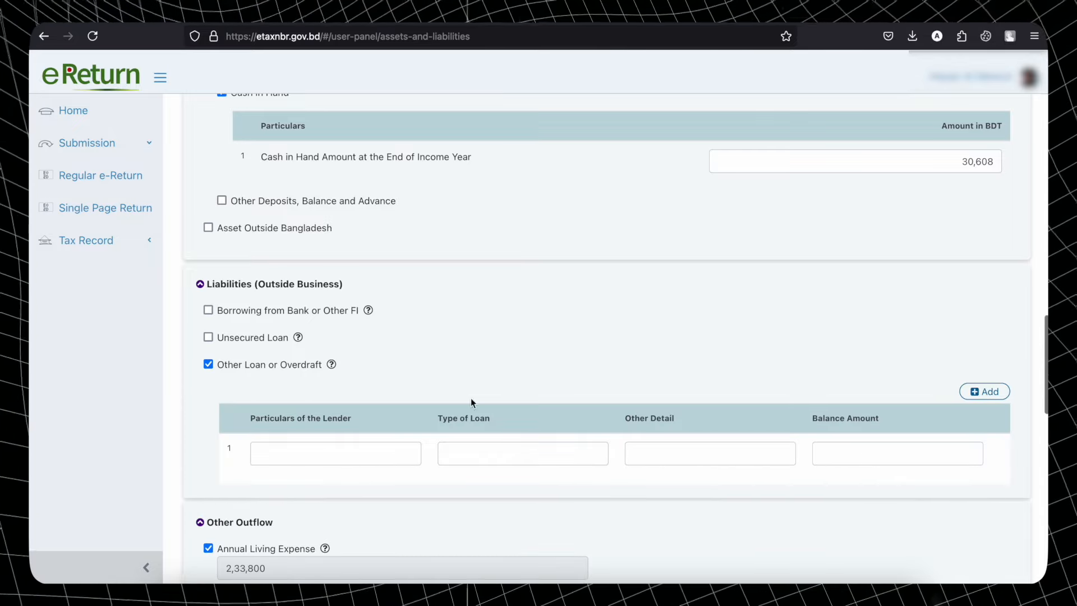
{"action": "left_click", "coordinate": [208, 366]}
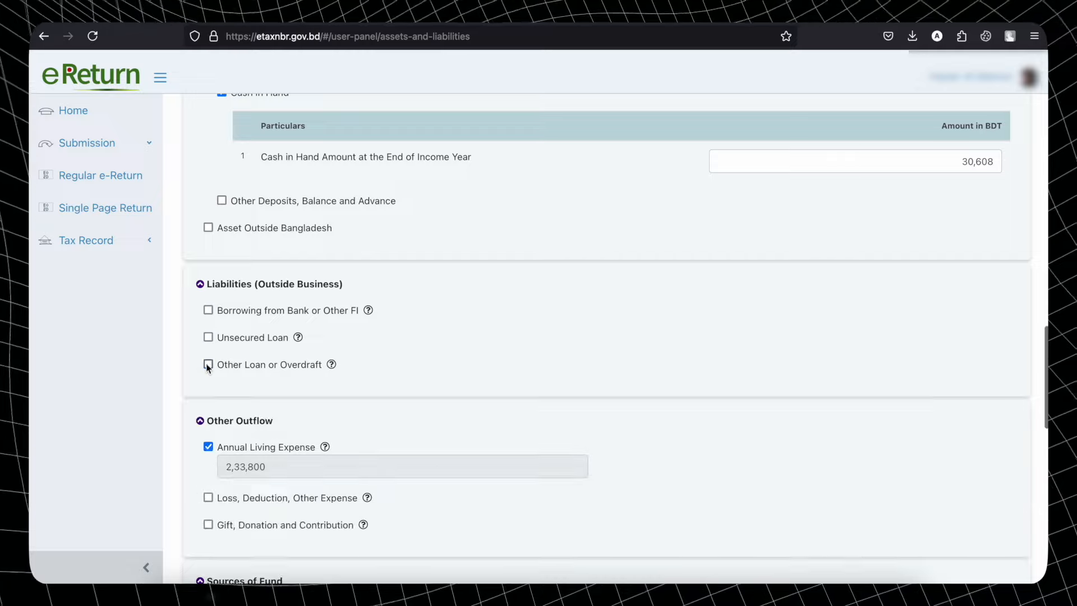
{"action": "left_click", "coordinate": [200, 286]}
{"action": "scroll", "coordinate": [610, 330], "scroll_direction": "down", "scroll_amount": 2}
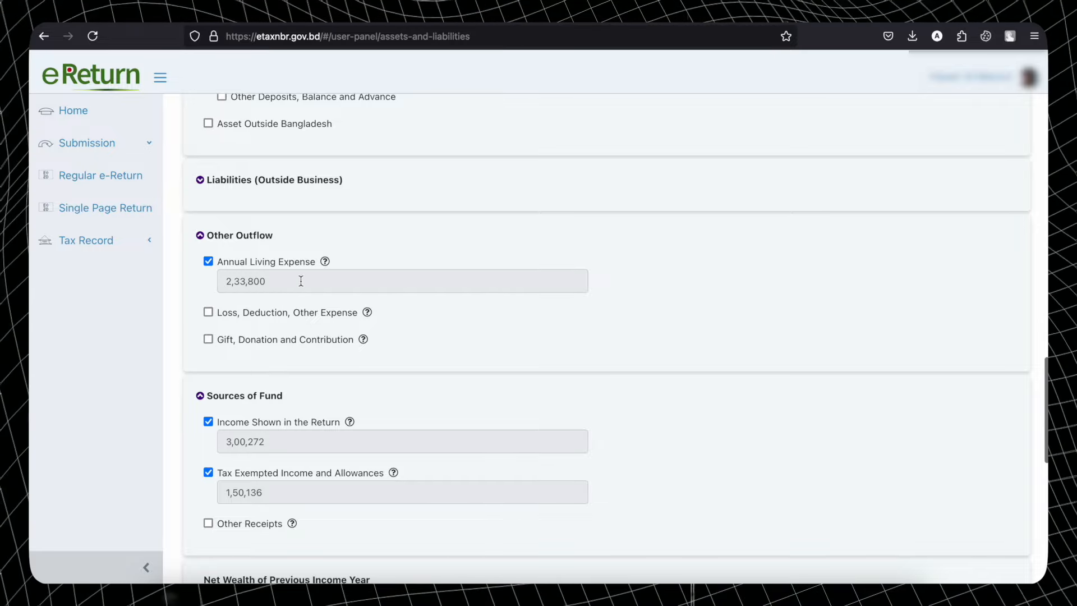
{"action": "scroll", "coordinate": [941, 301], "scroll_direction": "up", "scroll_amount": 20}
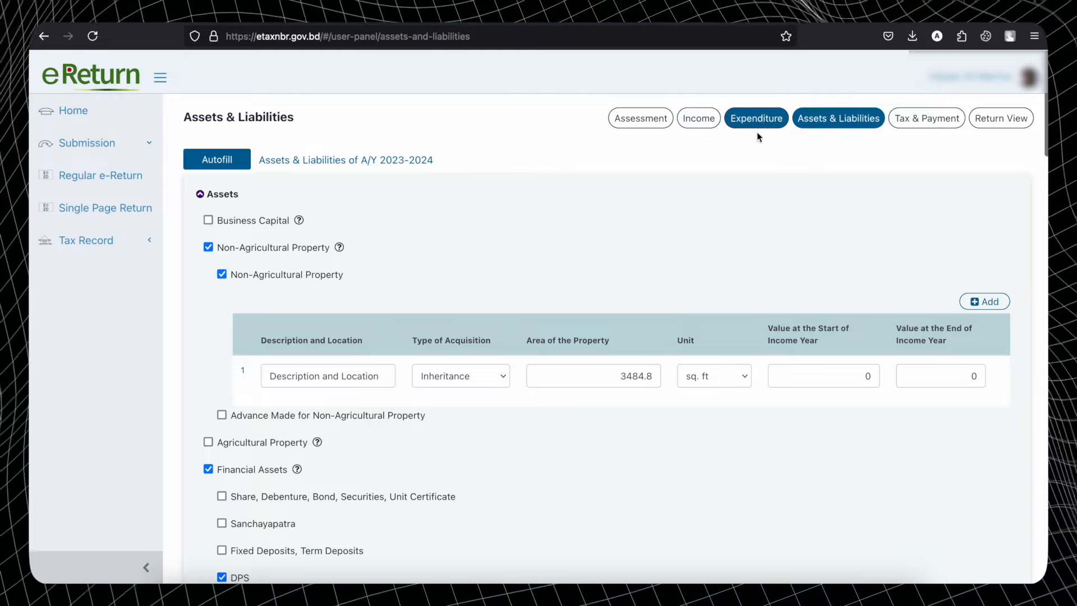
{"action": "scroll", "coordinate": [758, 225], "scroll_direction": "down", "scroll_amount": 20}
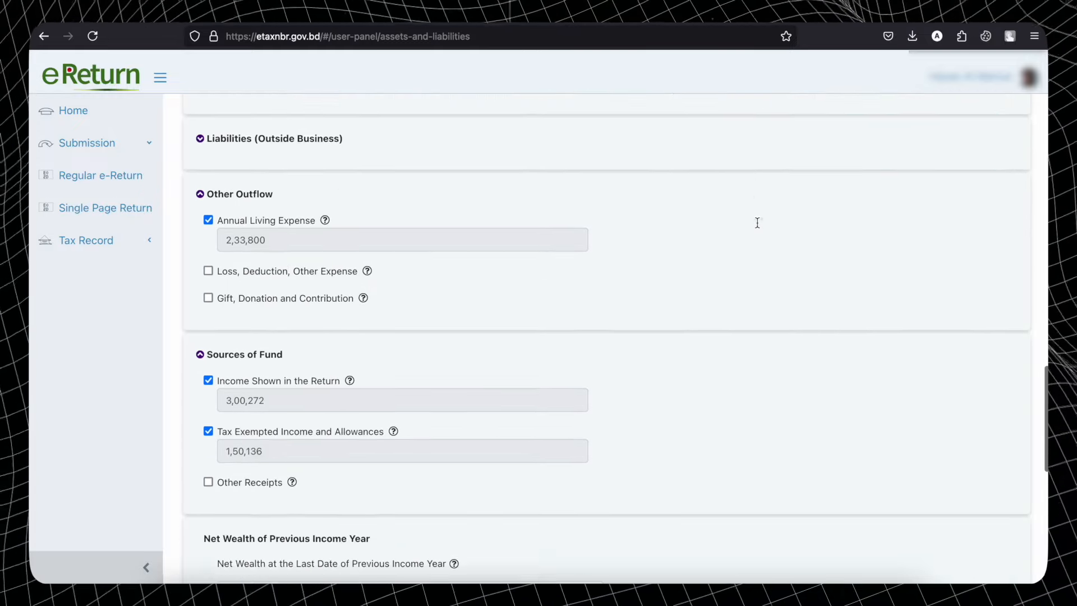
{"action": "scroll", "coordinate": [757, 225], "scroll_direction": "down", "scroll_amount": 1}
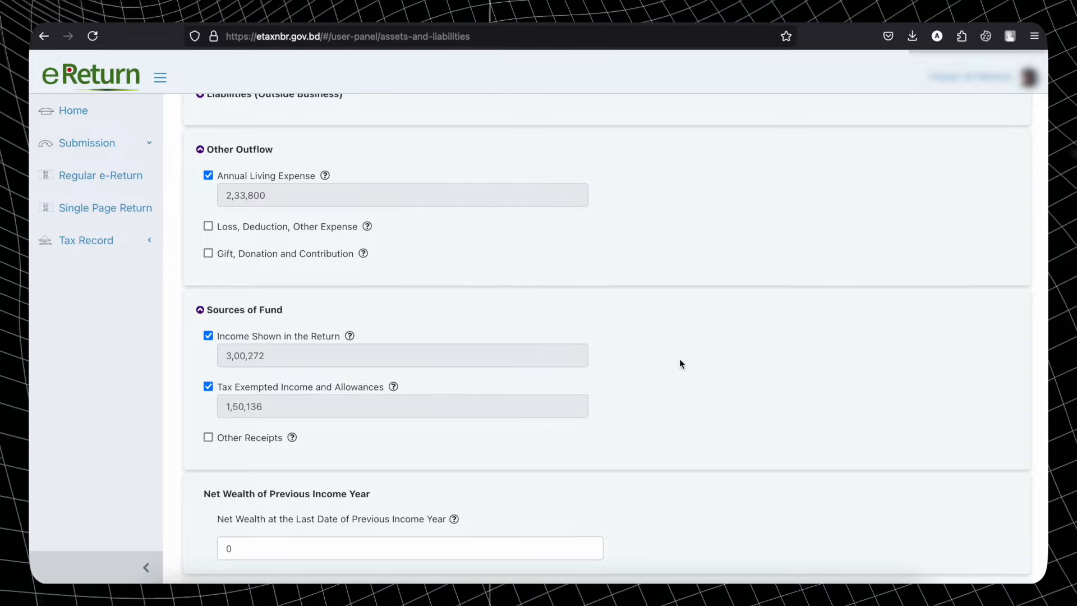
{"action": "scroll", "coordinate": [679, 361], "scroll_direction": "up", "scroll_amount": 20}
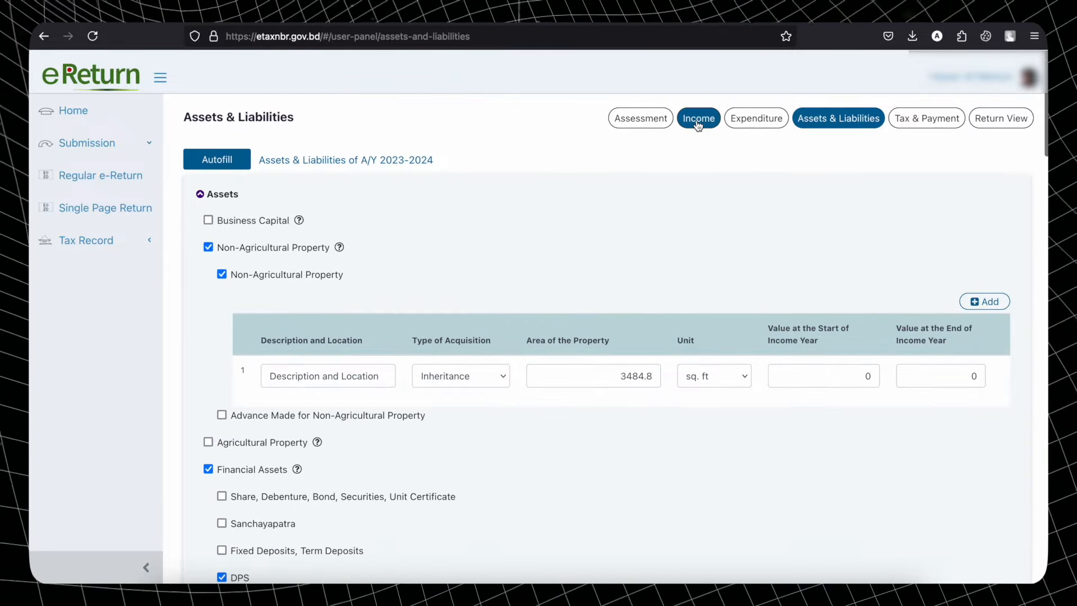
{"action": "scroll", "coordinate": [679, 296], "scroll_direction": "down", "scroll_amount": 20}
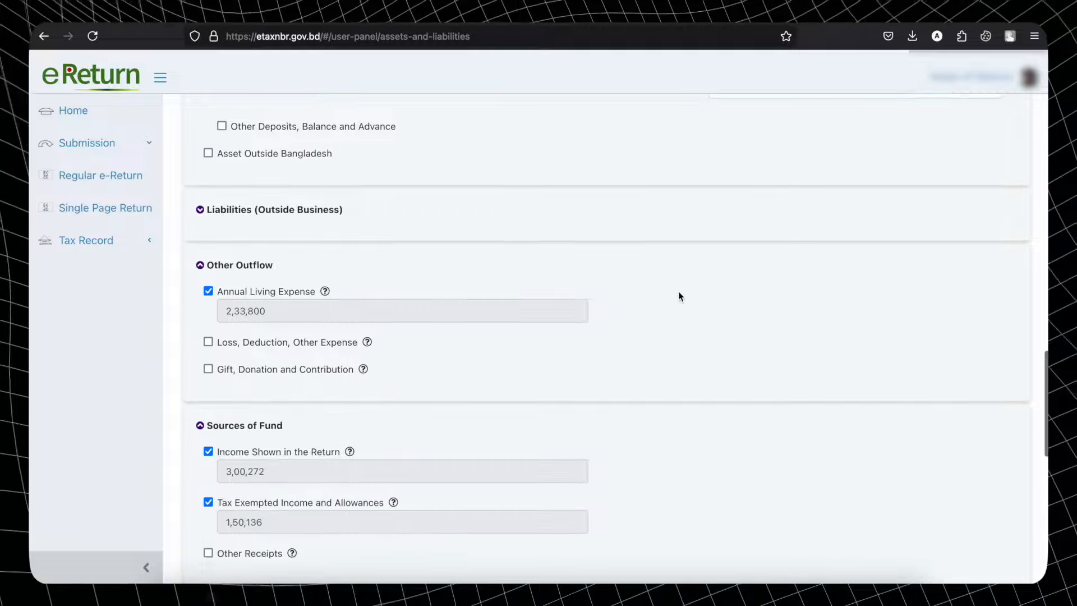
{"action": "scroll", "coordinate": [678, 296], "scroll_direction": "down", "scroll_amount": 3}
{"action": "scroll", "coordinate": [679, 296], "scroll_direction": "up", "scroll_amount": 6}
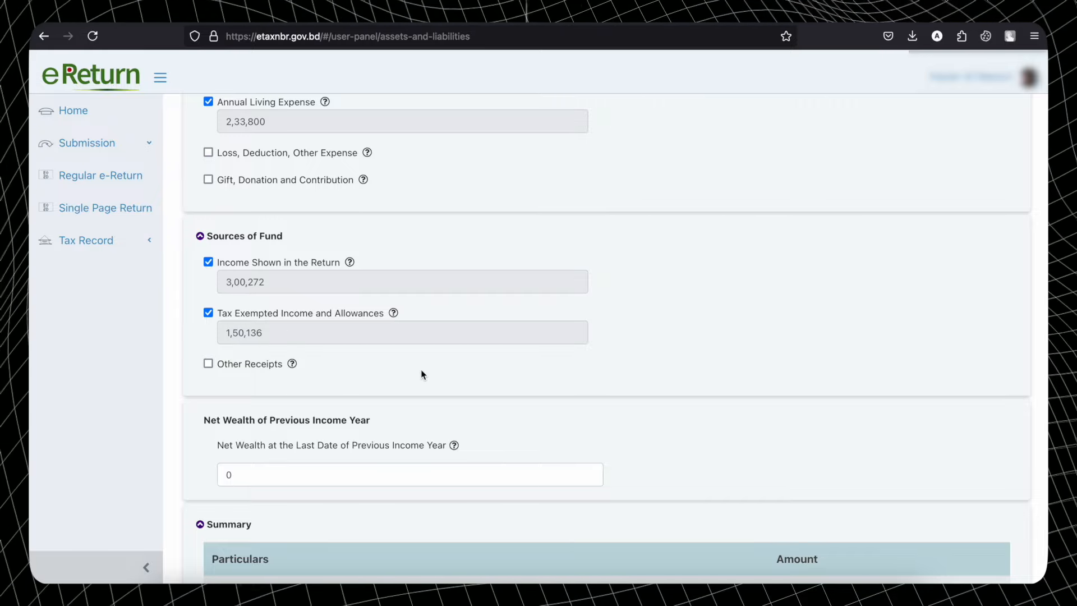
{"action": "scroll", "coordinate": [422, 374], "scroll_direction": "down", "scroll_amount": 5}
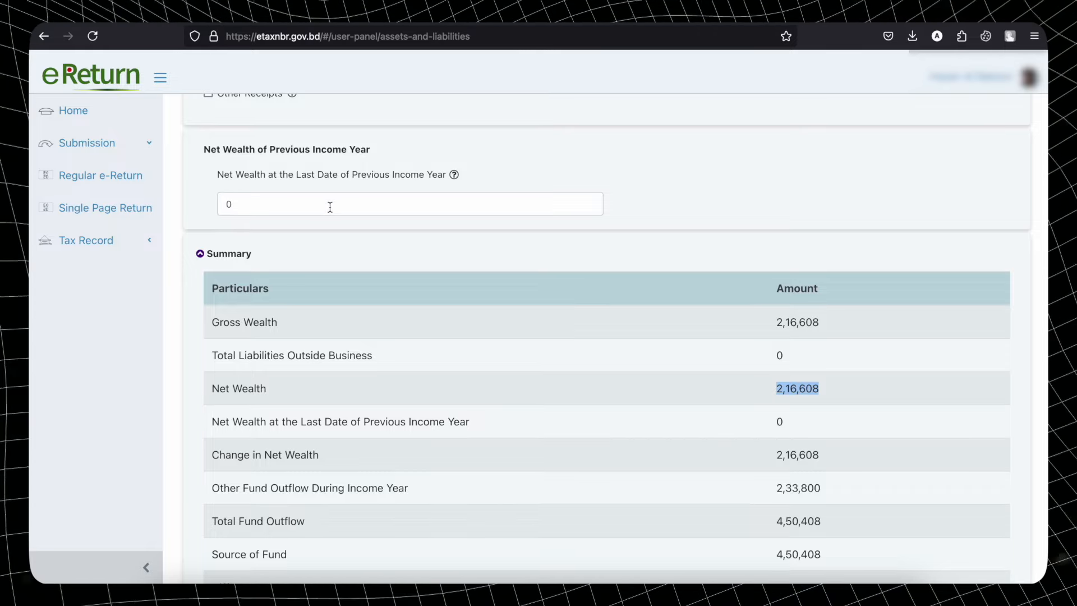
{"action": "left_click_drag", "start_coordinate": [329, 207], "coordinate": [216, 207]}
{"action": "left_click", "coordinate": [282, 223]}
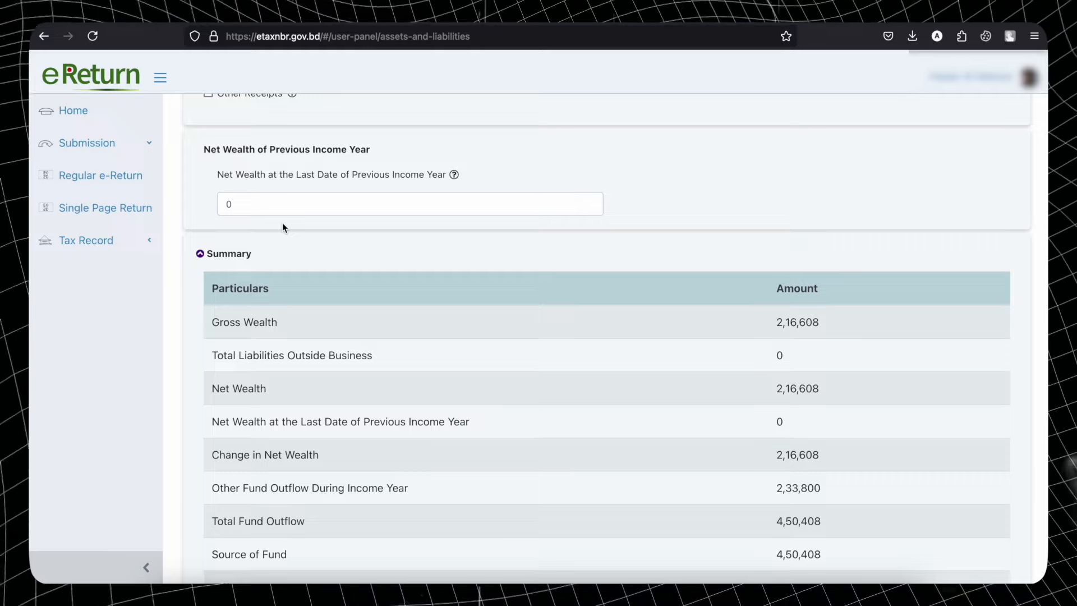
{"action": "left_click_drag", "start_coordinate": [838, 388], "coordinate": [749, 385]}
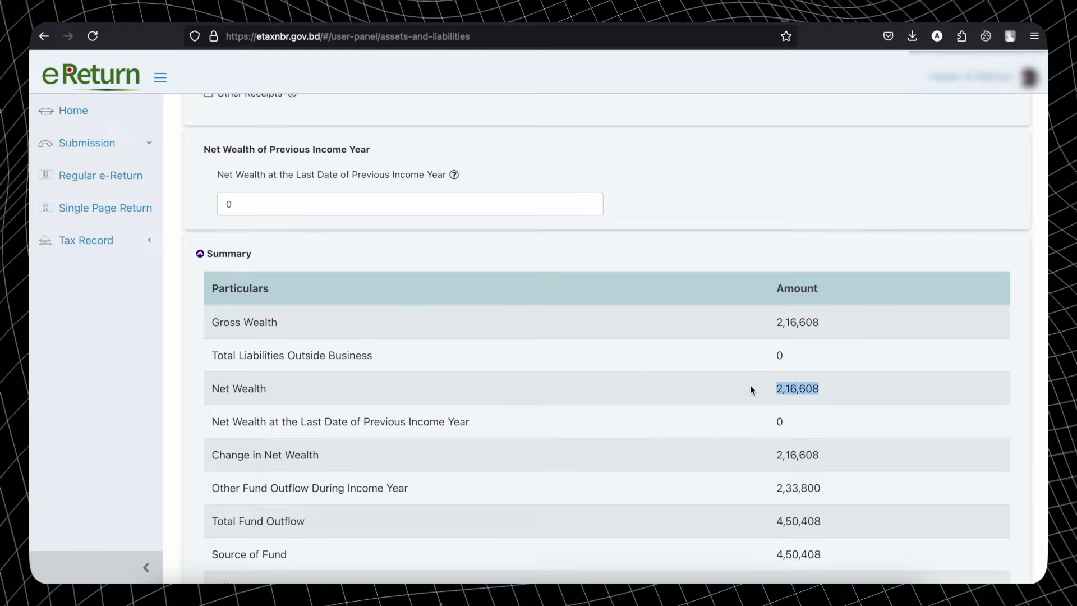
{"action": "left_click_drag", "start_coordinate": [298, 207], "coordinate": [223, 203]}
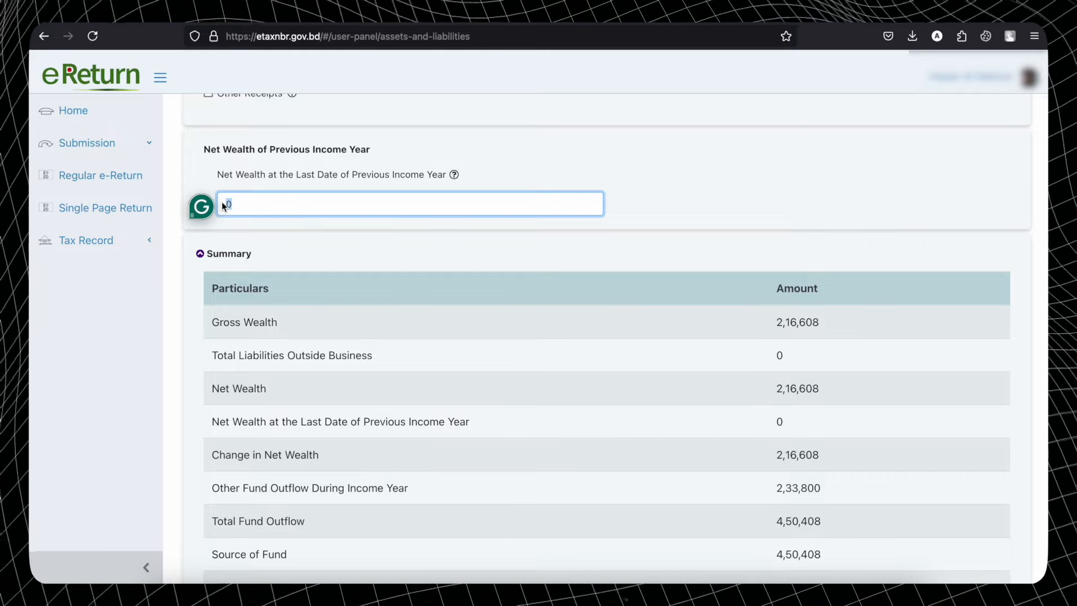
{"action": "left_click", "coordinate": [670, 210]}
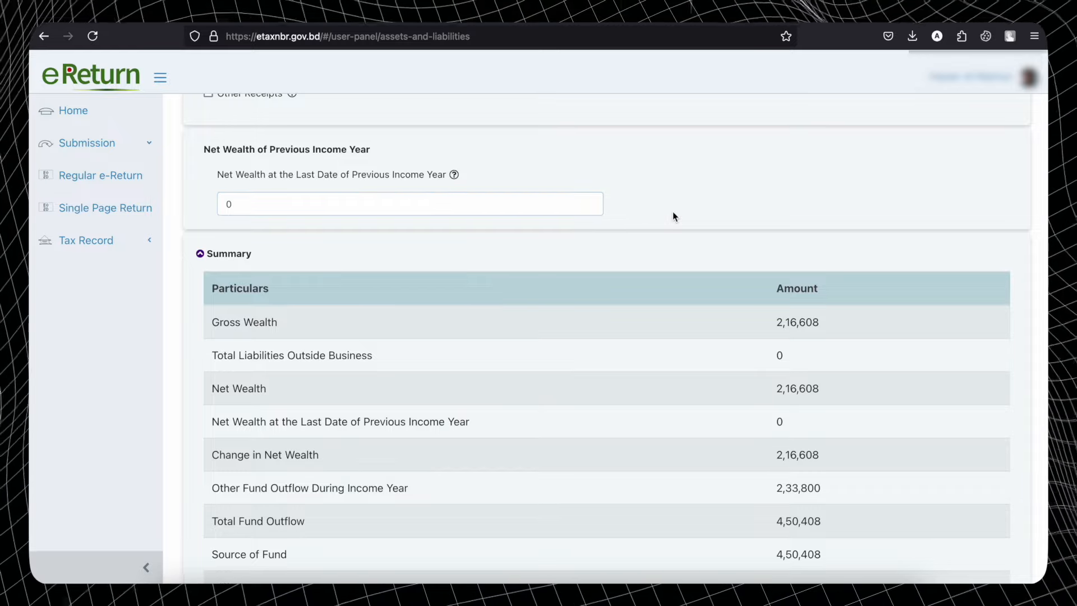
{"action": "scroll", "coordinate": [703, 334], "scroll_direction": "down", "scroll_amount": 3}
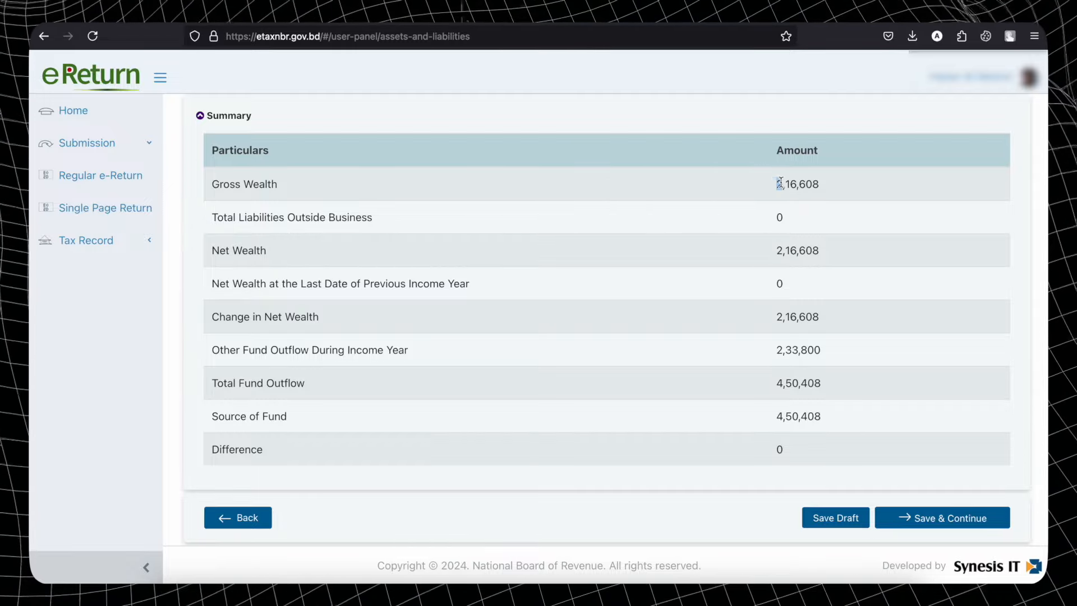
{"action": "left_click_drag", "start_coordinate": [776, 183], "coordinate": [835, 191]}
{"action": "scroll", "coordinate": [836, 190], "scroll_direction": "up", "scroll_amount": 20}
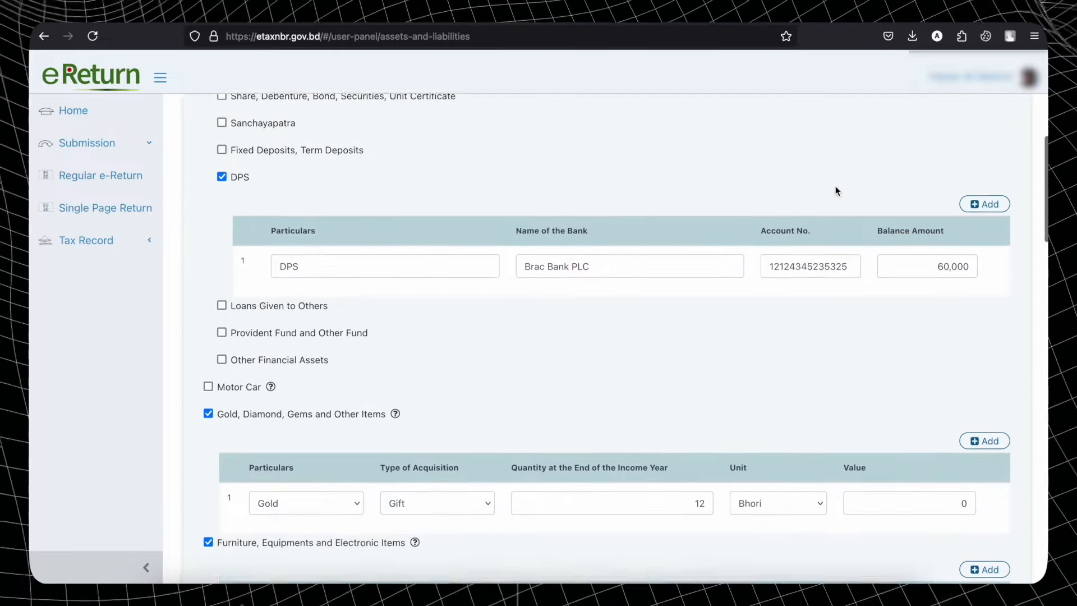
{"action": "scroll", "coordinate": [836, 191], "scroll_direction": "down", "scroll_amount": 9}
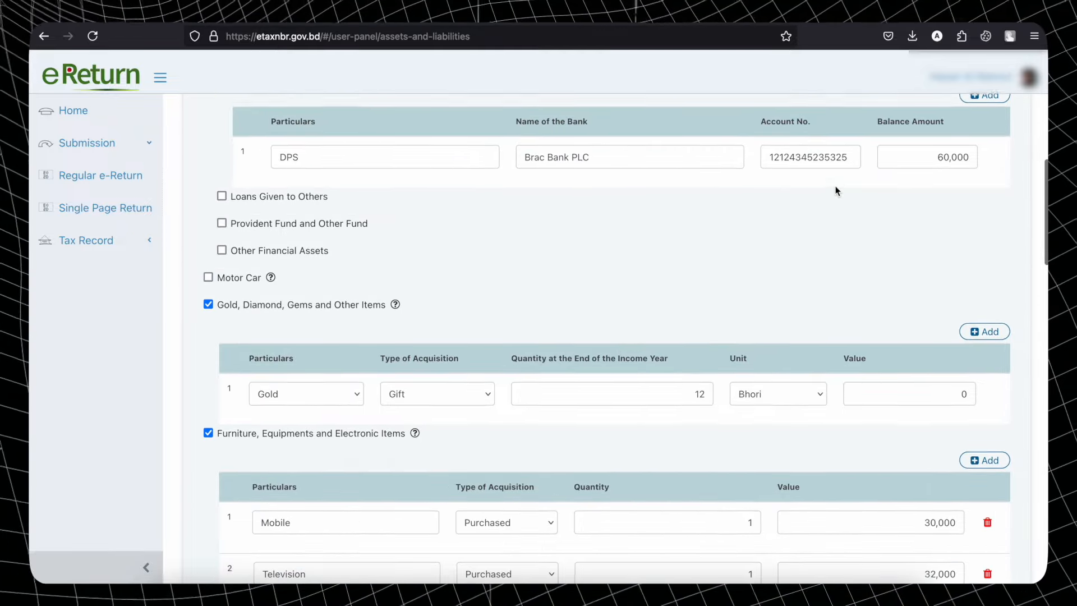
{"action": "scroll", "coordinate": [897, 264], "scroll_direction": "down", "scroll_amount": 6}
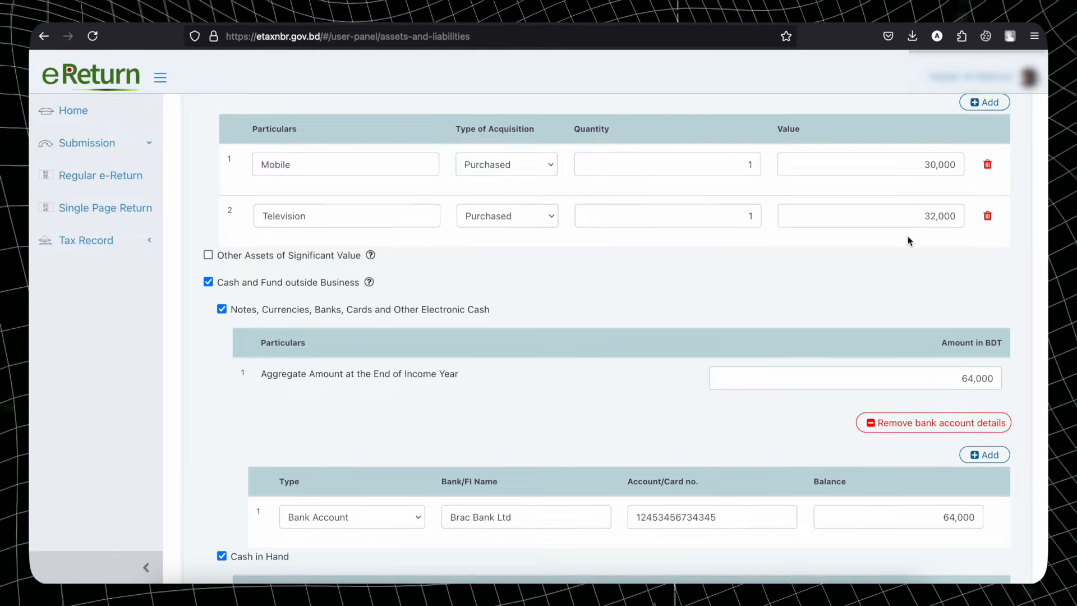
{"action": "scroll", "coordinate": [908, 240], "scroll_direction": "down", "scroll_amount": 2}
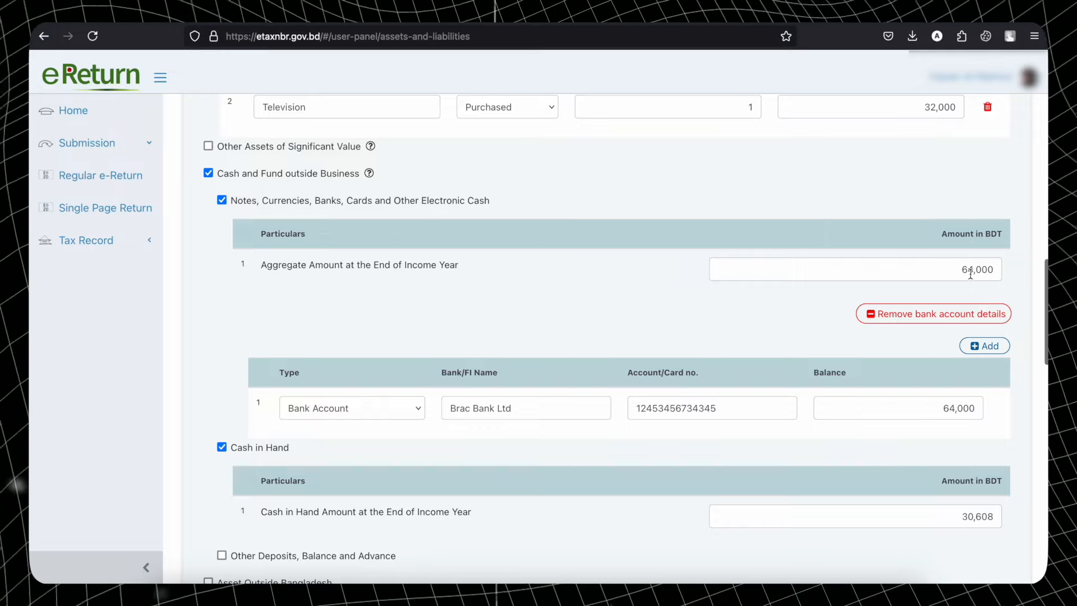
{"action": "scroll", "coordinate": [913, 296], "scroll_direction": "down", "scroll_amount": 2}
{"action": "scroll", "coordinate": [914, 294], "scroll_direction": "down", "scroll_amount": 2}
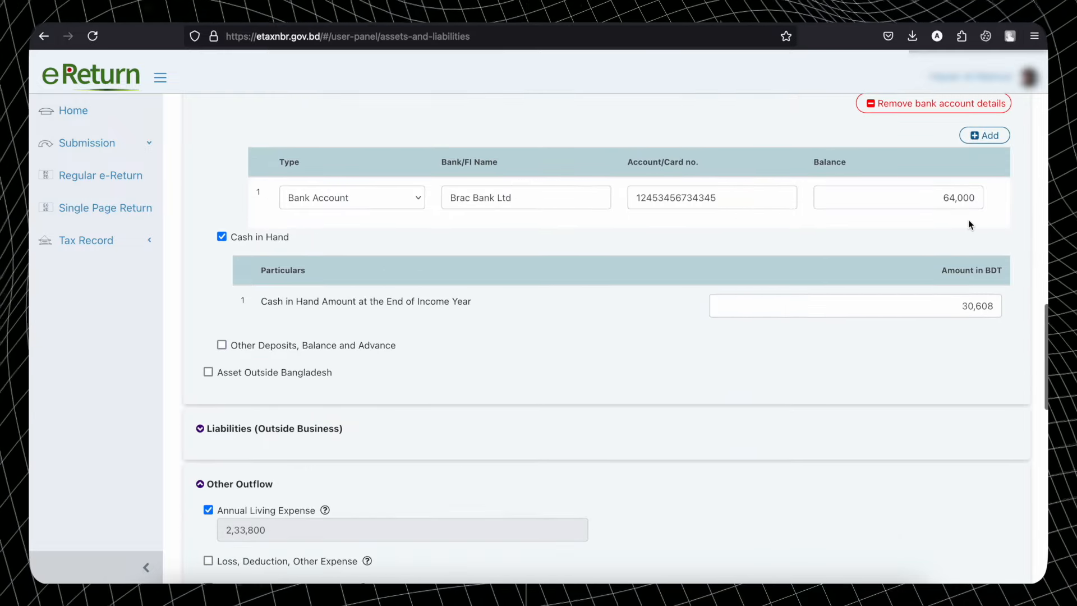
{"action": "scroll", "coordinate": [954, 349], "scroll_direction": "down", "scroll_amount": 12}
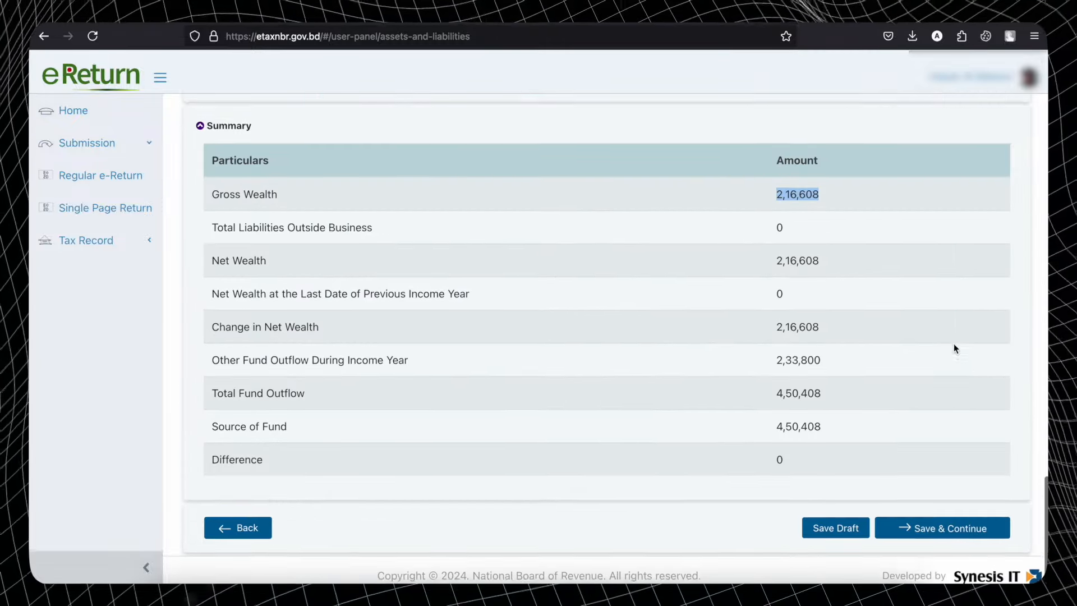
{"action": "left_click", "coordinate": [813, 195]}
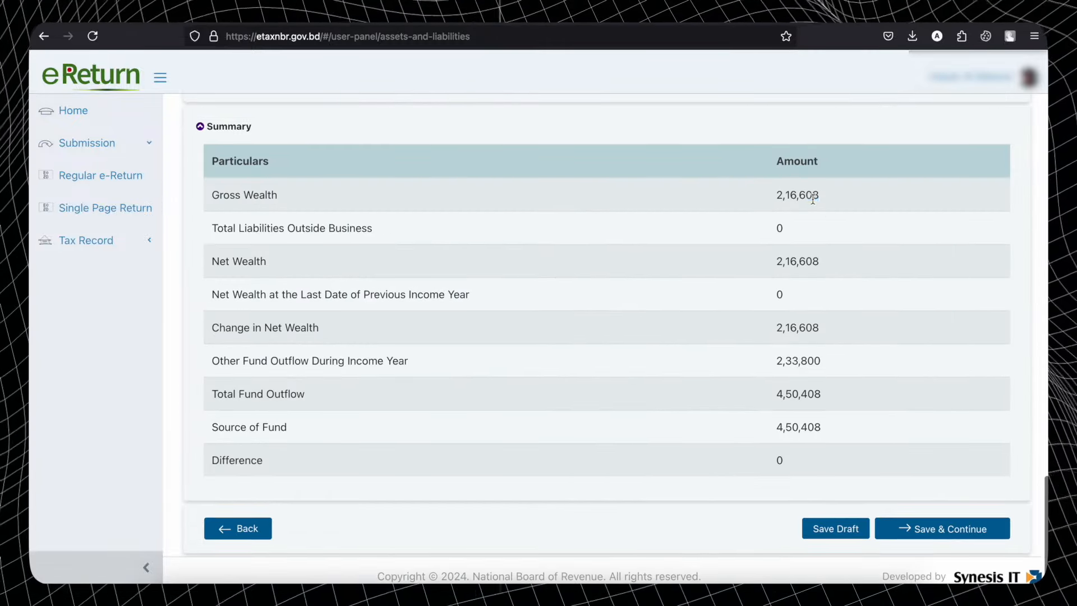
{"action": "left_click_drag", "start_coordinate": [773, 194], "coordinate": [849, 198]}
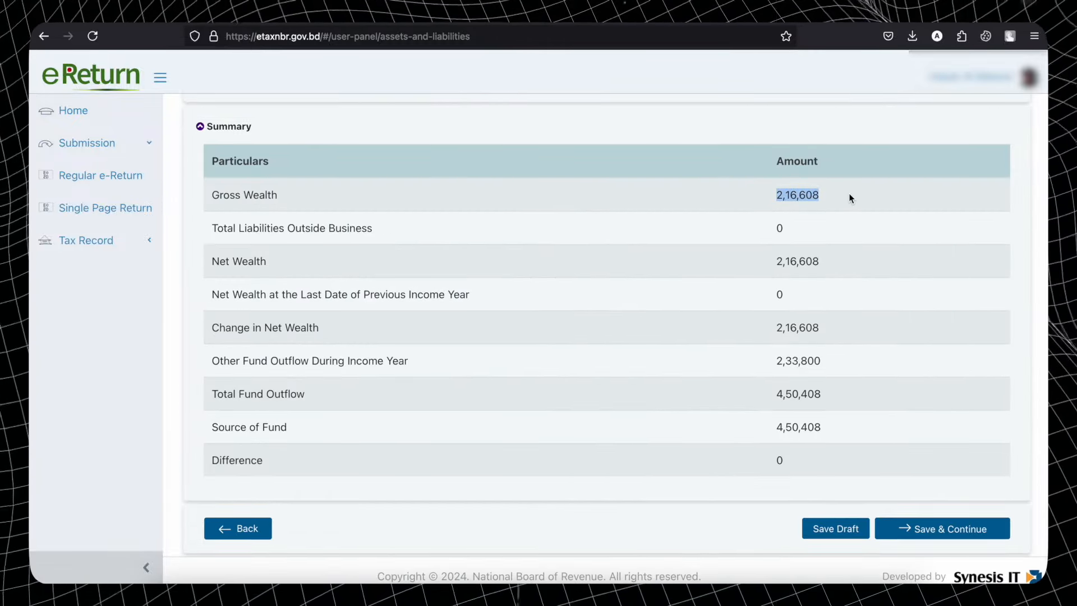
{"action": "left_click", "coordinate": [779, 195]}
{"action": "left_click_drag", "start_coordinate": [779, 195], "coordinate": [820, 196]}
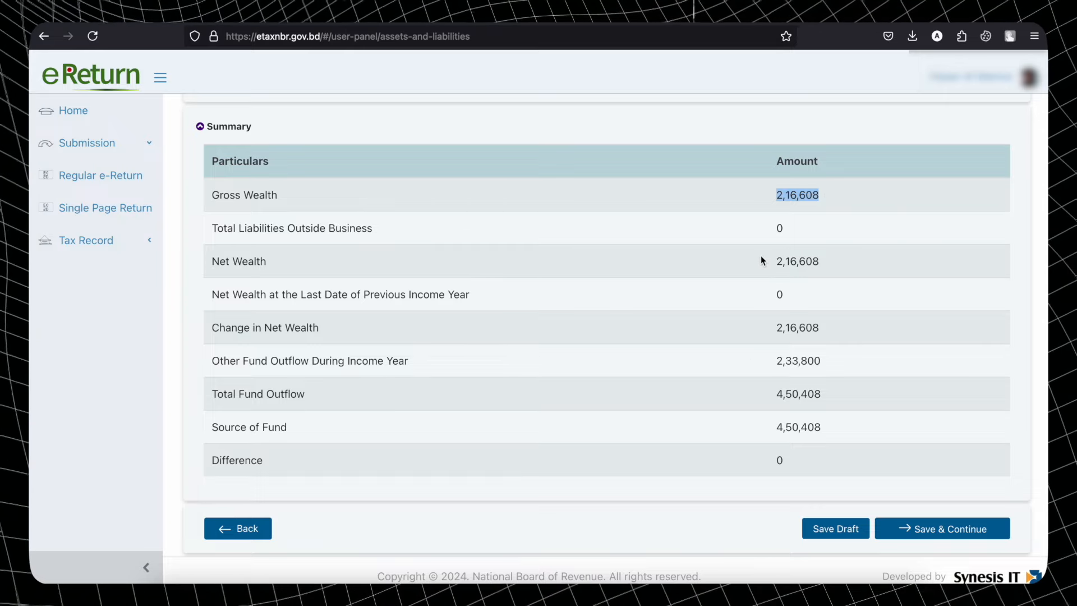
{"action": "double_click", "coordinate": [780, 228]}
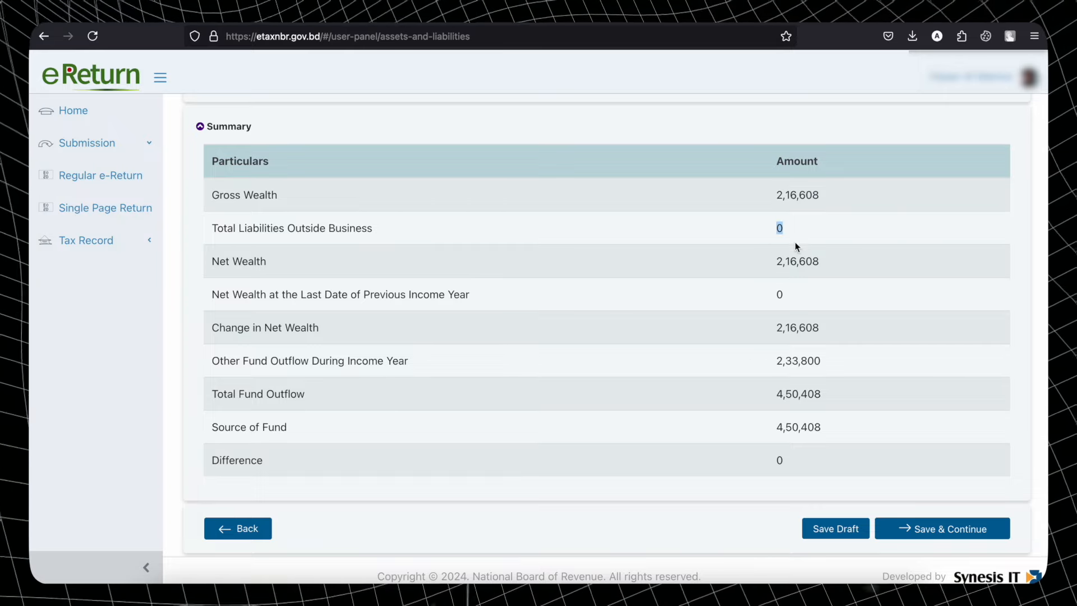
{"action": "left_click_drag", "start_coordinate": [782, 261], "coordinate": [868, 264]}
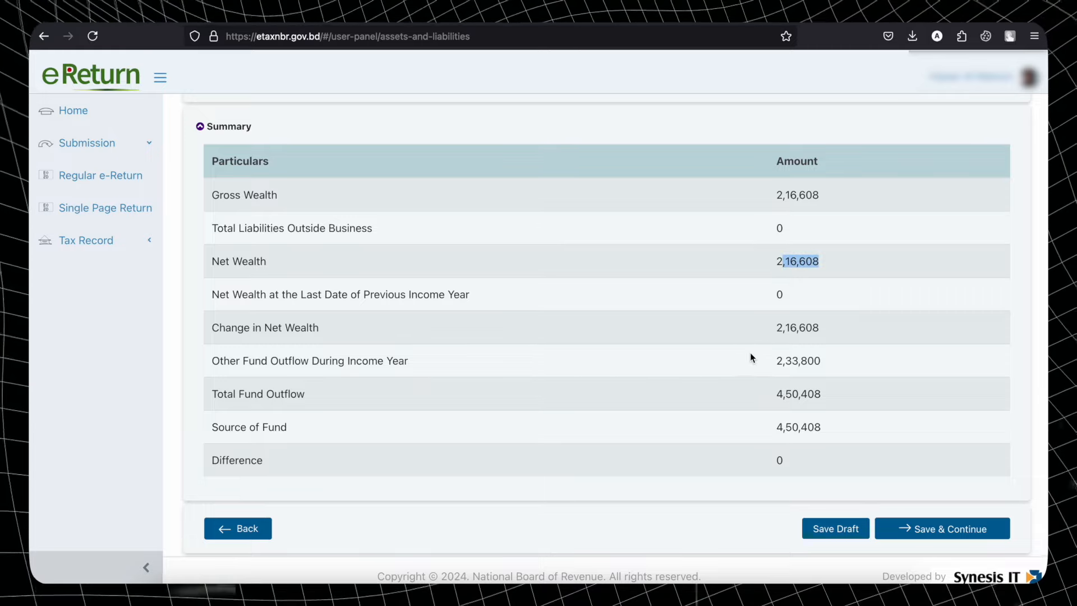
{"action": "double_click", "coordinate": [784, 296]}
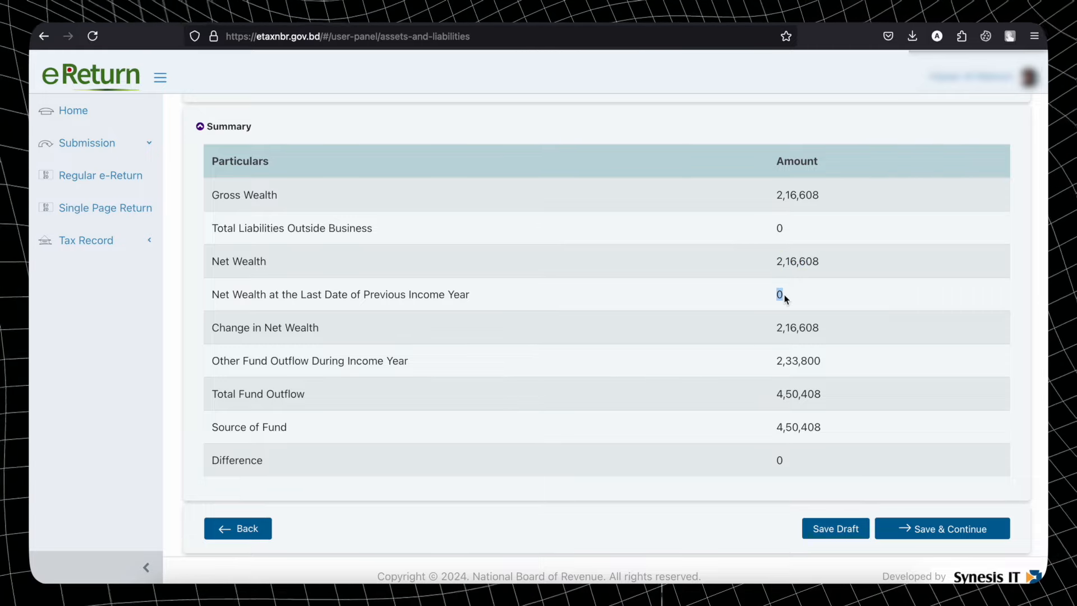
{"action": "left_click_drag", "start_coordinate": [776, 335], "coordinate": [824, 334]}
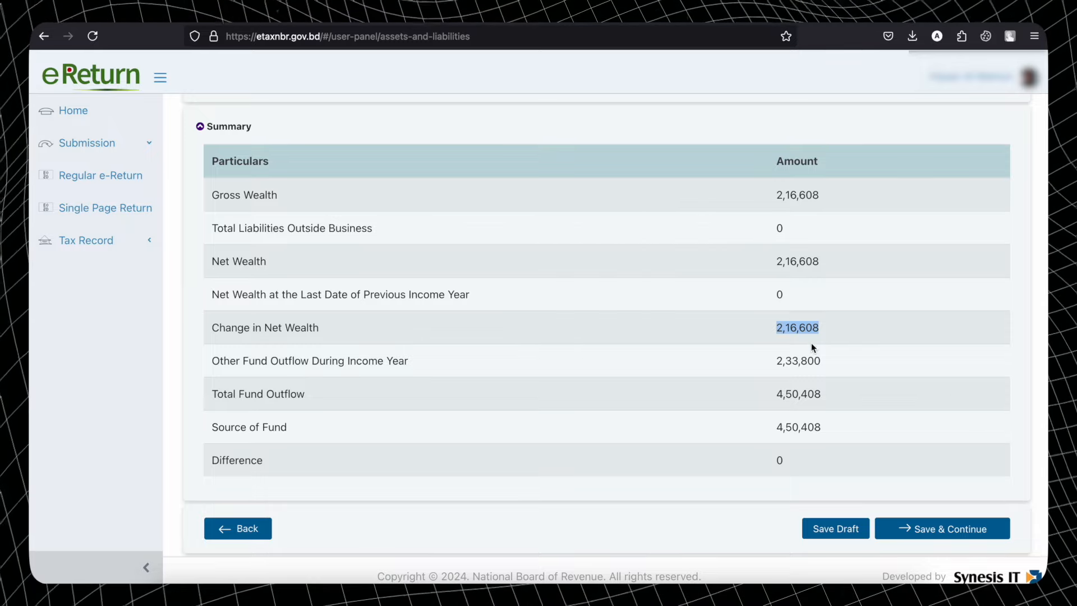
{"action": "left_click_drag", "start_coordinate": [777, 360], "coordinate": [793, 359]}
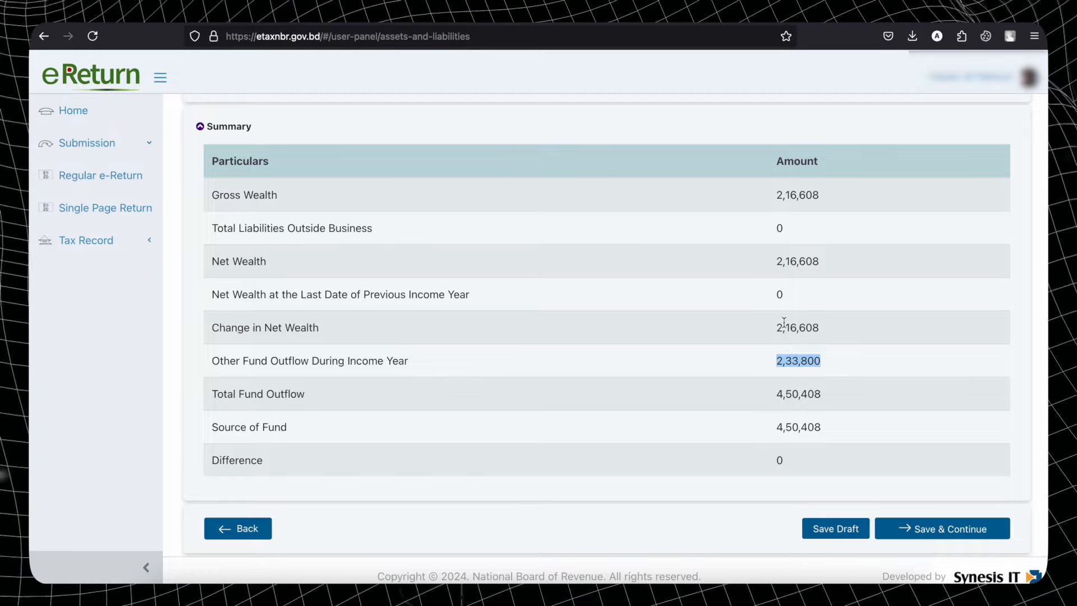
{"action": "left_click_drag", "start_coordinate": [777, 328], "coordinate": [824, 334]}
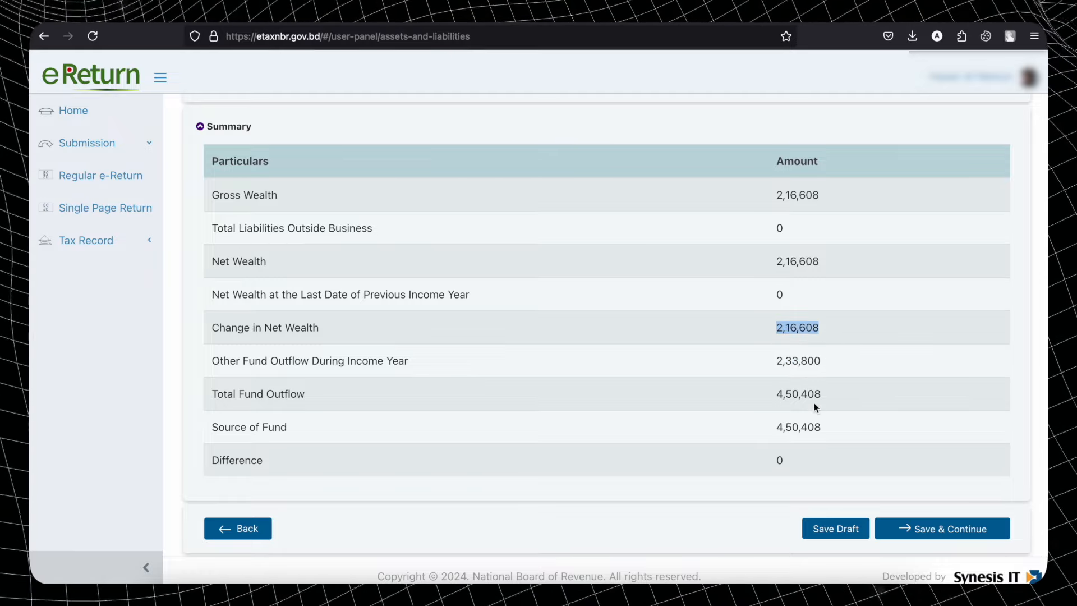
{"action": "left_click_drag", "start_coordinate": [775, 396], "coordinate": [833, 396]}
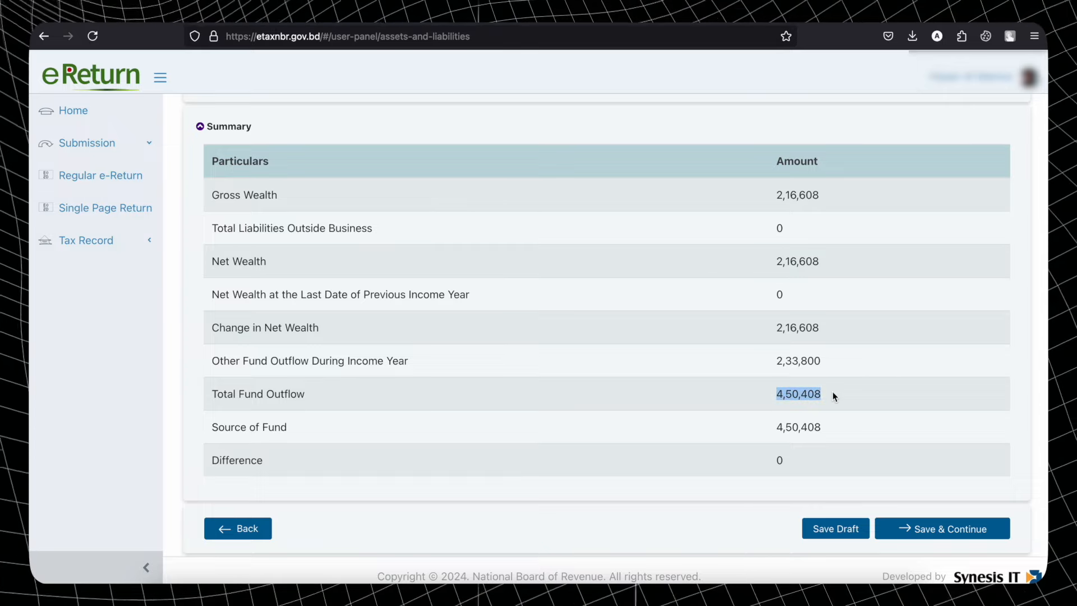
{"action": "left_click_drag", "start_coordinate": [779, 329], "coordinate": [834, 333]}
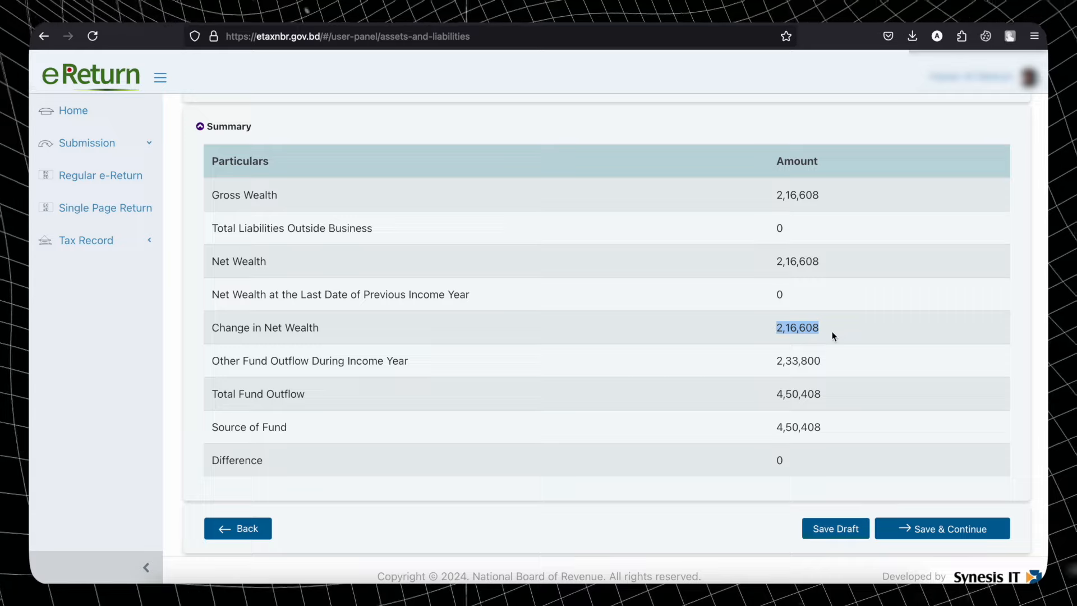
{"action": "left_click_drag", "start_coordinate": [776, 361], "coordinate": [847, 364]}
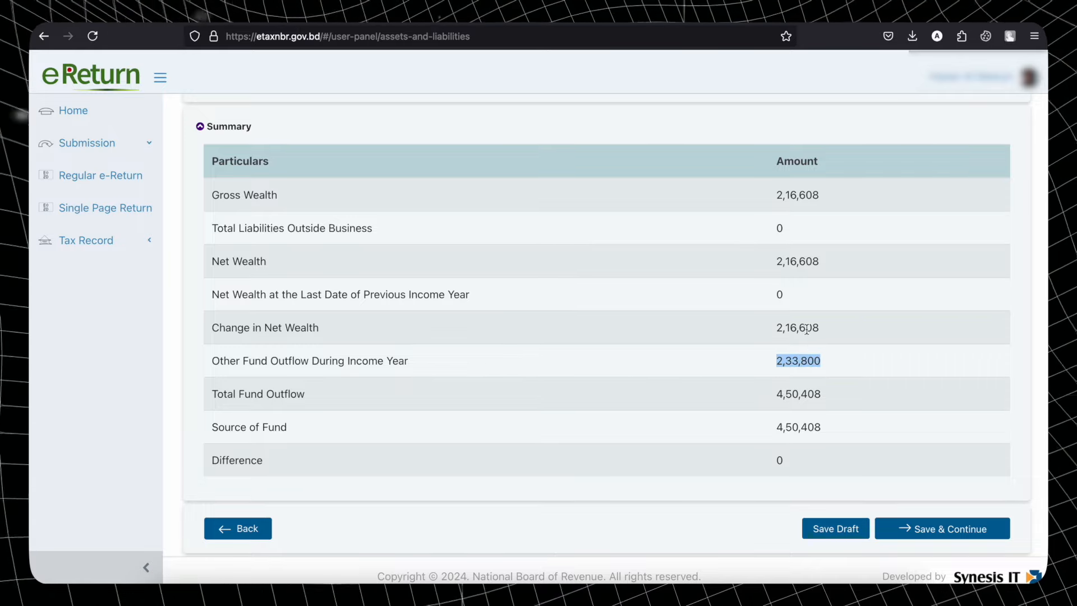
{"action": "left_click_drag", "start_coordinate": [775, 400], "coordinate": [824, 394]}
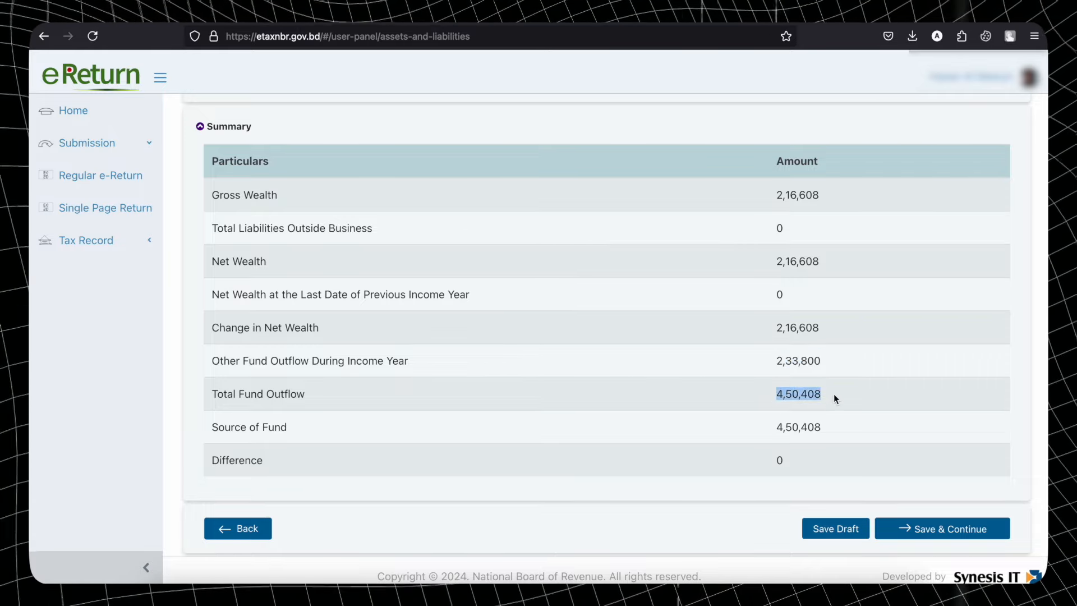
{"action": "left_click_drag", "start_coordinate": [777, 429], "coordinate": [847, 434]}
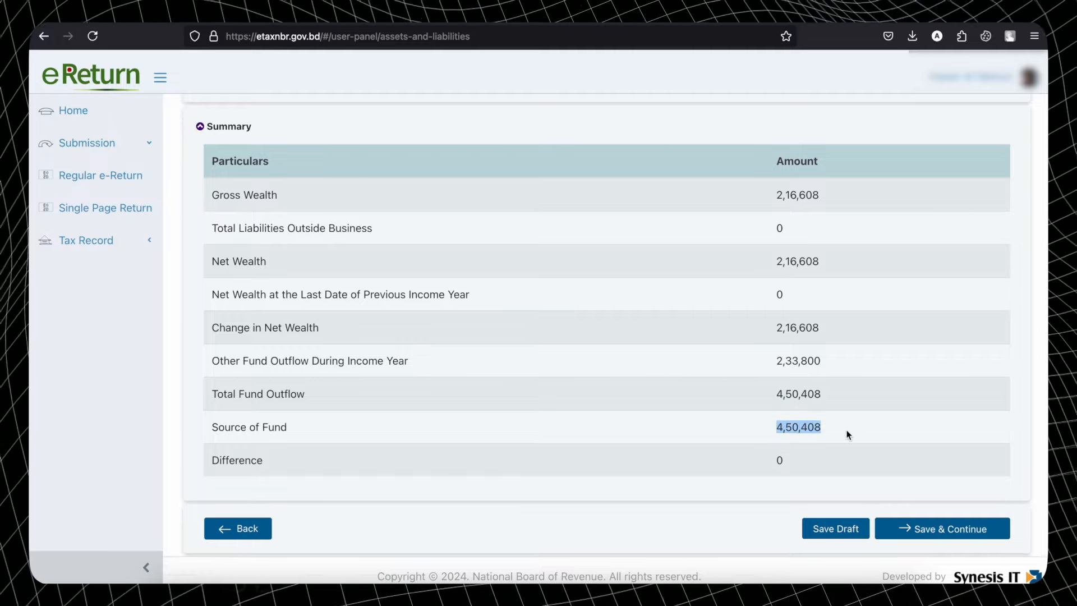
{"action": "scroll", "coordinate": [847, 435], "scroll_direction": "up", "scroll_amount": 7}
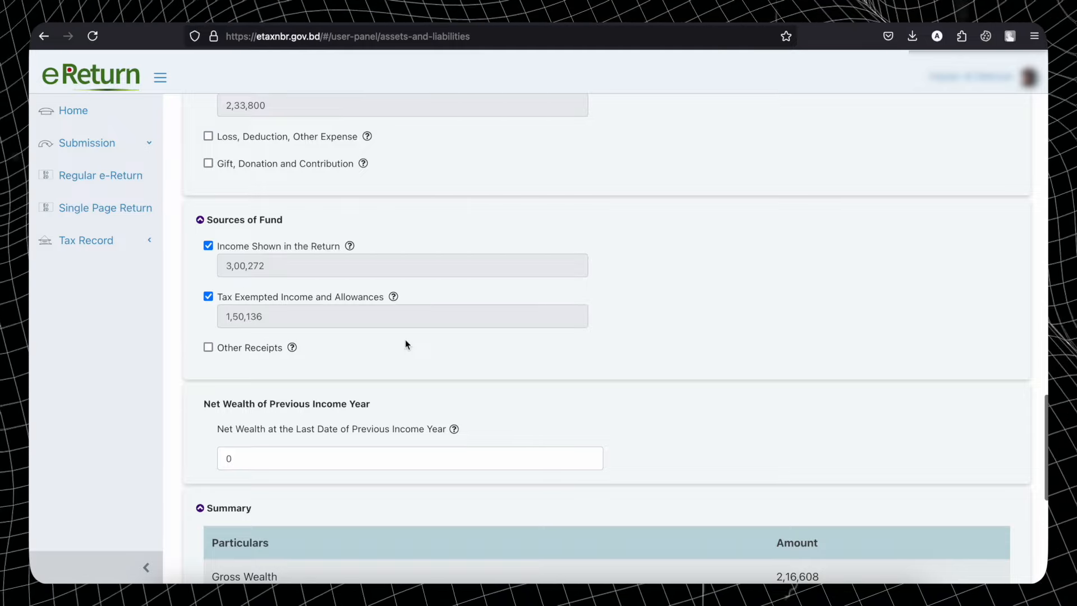
{"action": "scroll", "coordinate": [581, 359], "scroll_direction": "down", "scroll_amount": 7}
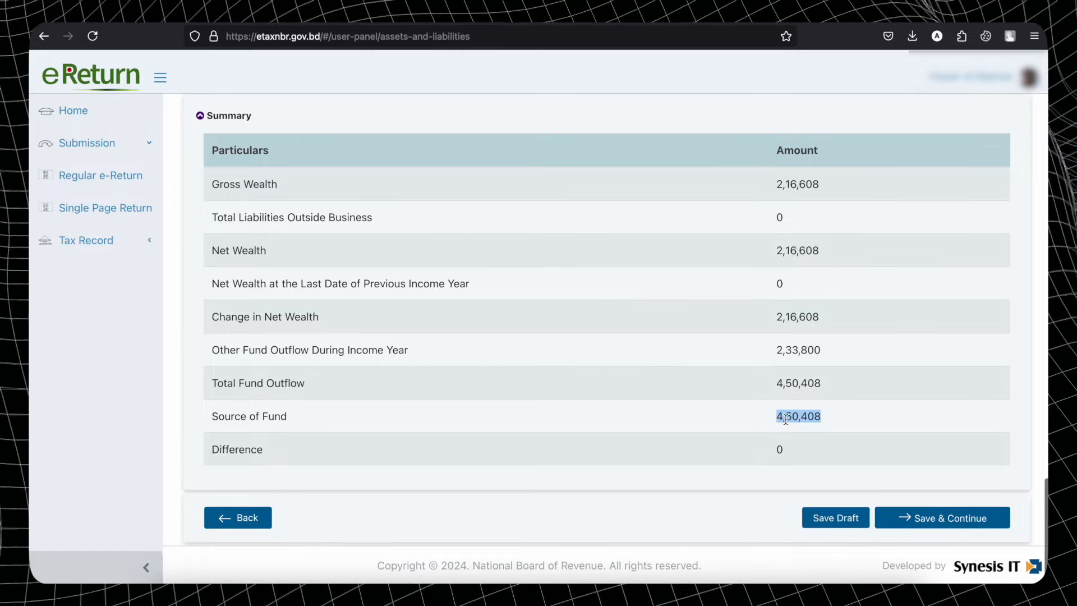
{"action": "left_click", "coordinate": [783, 418]}
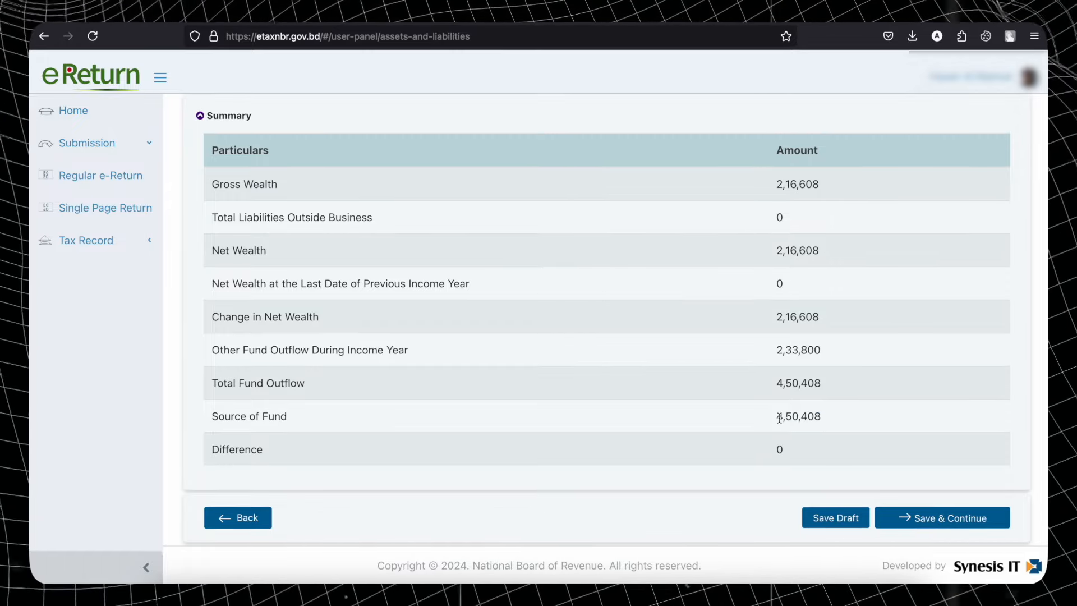
{"action": "left_click_drag", "start_coordinate": [779, 418], "coordinate": [850, 416]}
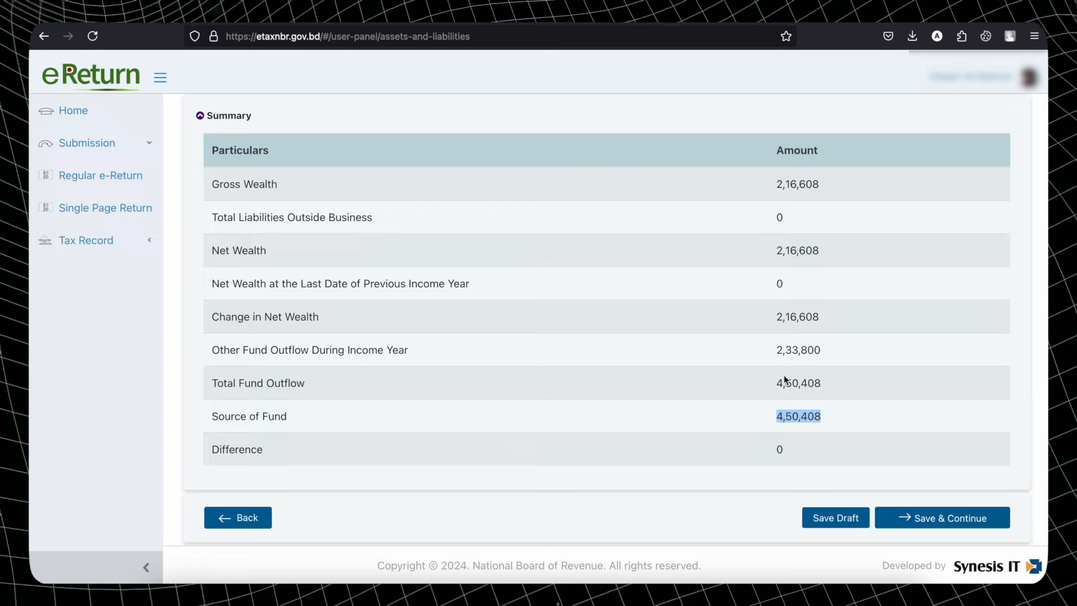
{"action": "left_click_drag", "start_coordinate": [778, 349], "coordinate": [829, 351]}
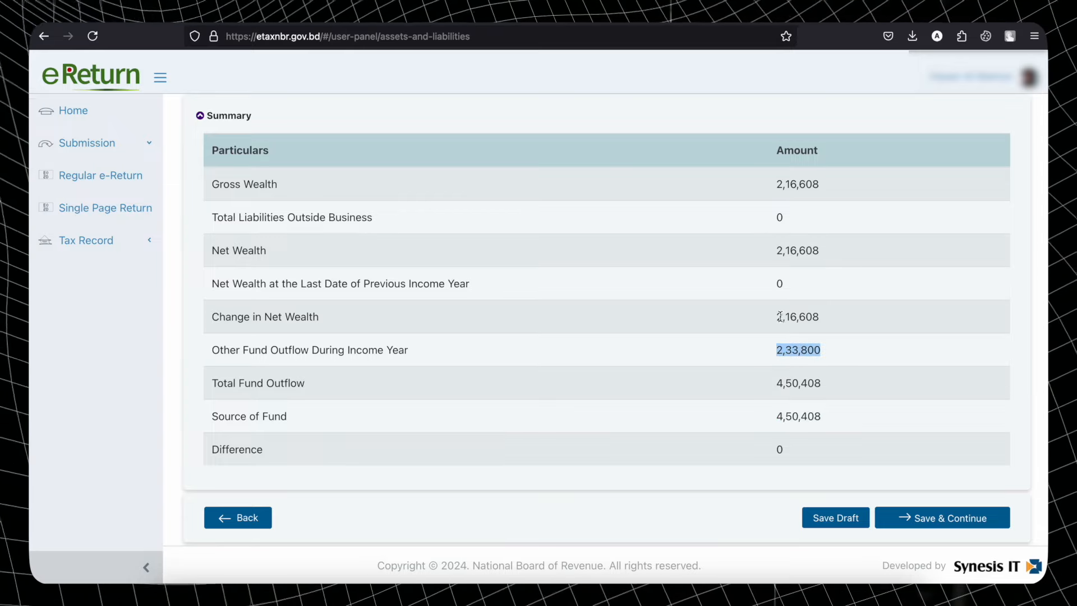
{"action": "left_click_drag", "start_coordinate": [780, 316], "coordinate": [839, 326]}
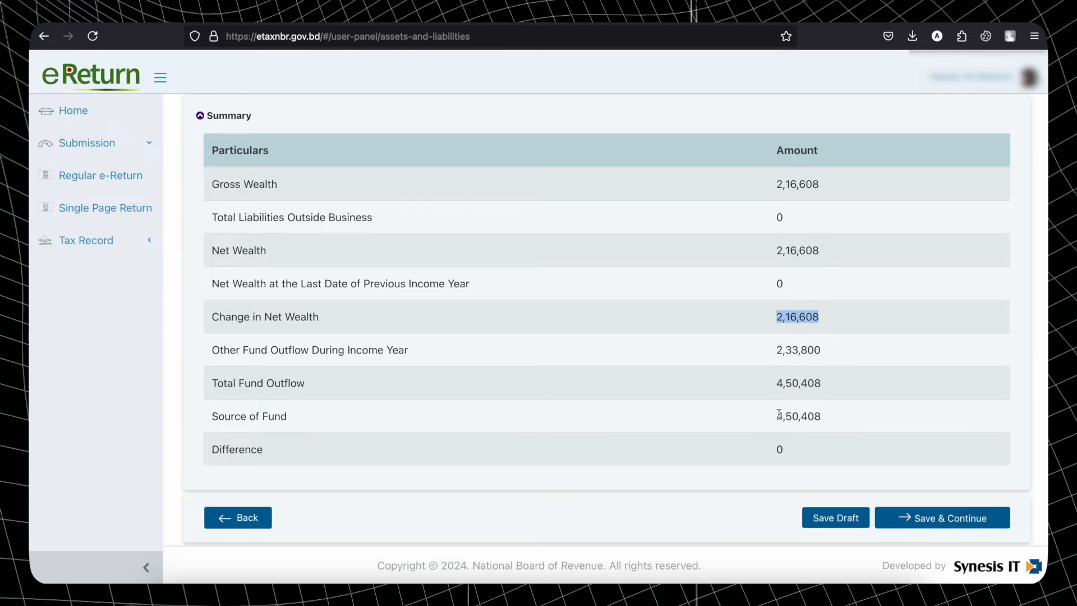
{"action": "left_click_drag", "start_coordinate": [777, 416], "coordinate": [844, 417]}
{"action": "left_click", "coordinate": [779, 451]}
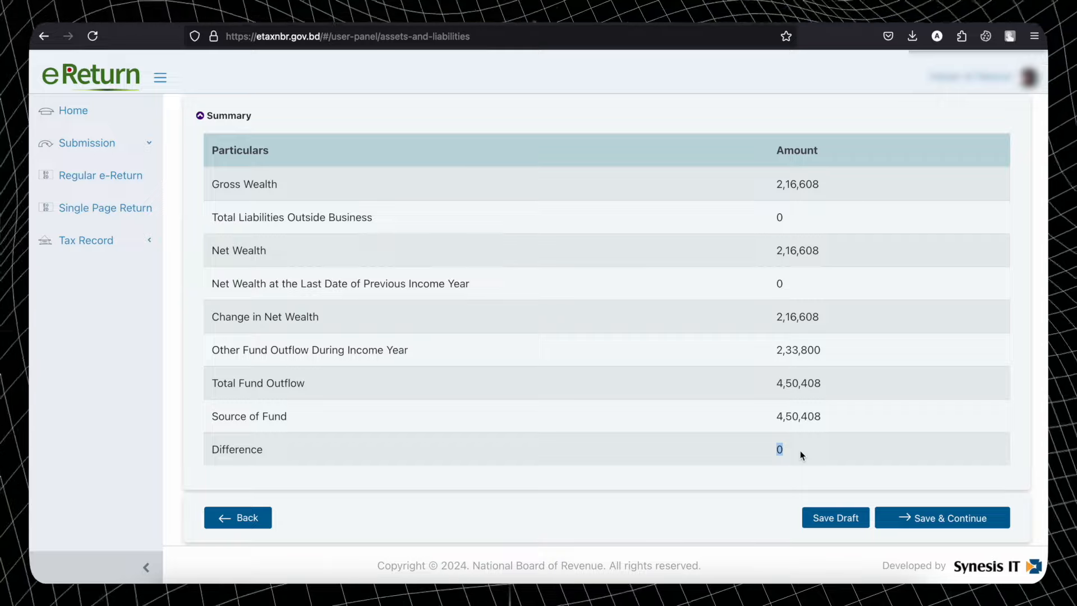
{"action": "scroll", "coordinate": [801, 455], "scroll_direction": "up", "scroll_amount": 15}
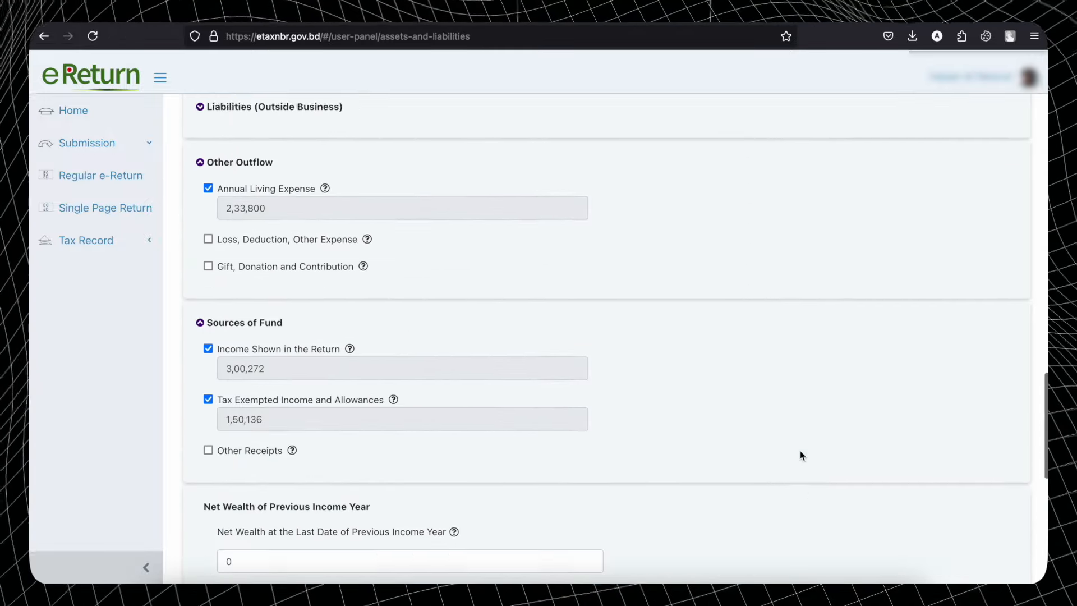
- Confirm the 30,608 cash in hand balances the summary at 4,50,408, then save and continue
{"action": "scroll", "coordinate": [800, 455], "scroll_direction": "up", "scroll_amount": 4}
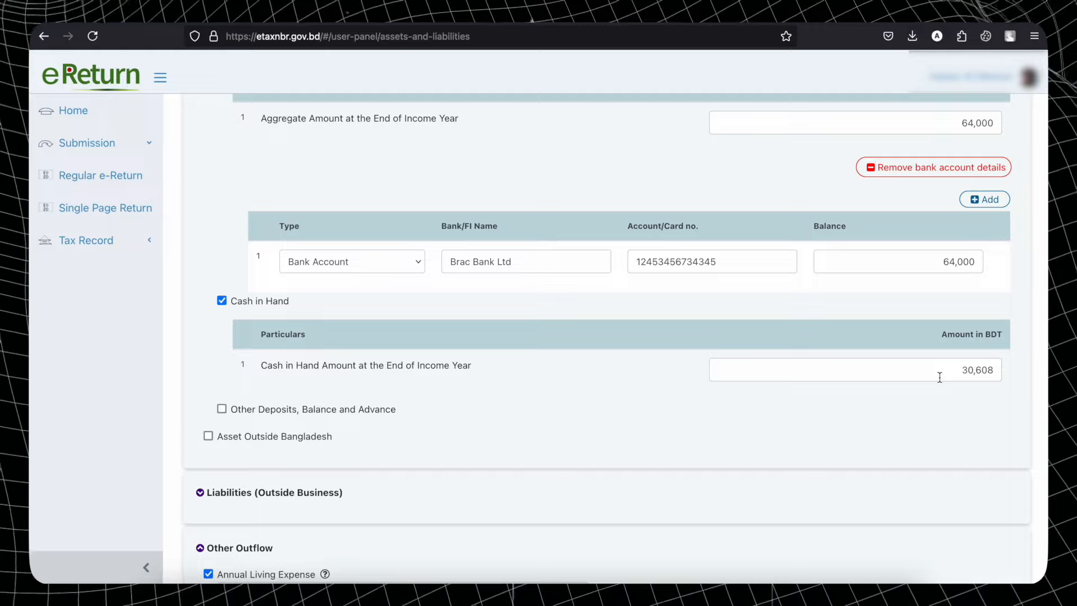
{"action": "scroll", "coordinate": [940, 377], "scroll_direction": "down", "scroll_amount": 15}
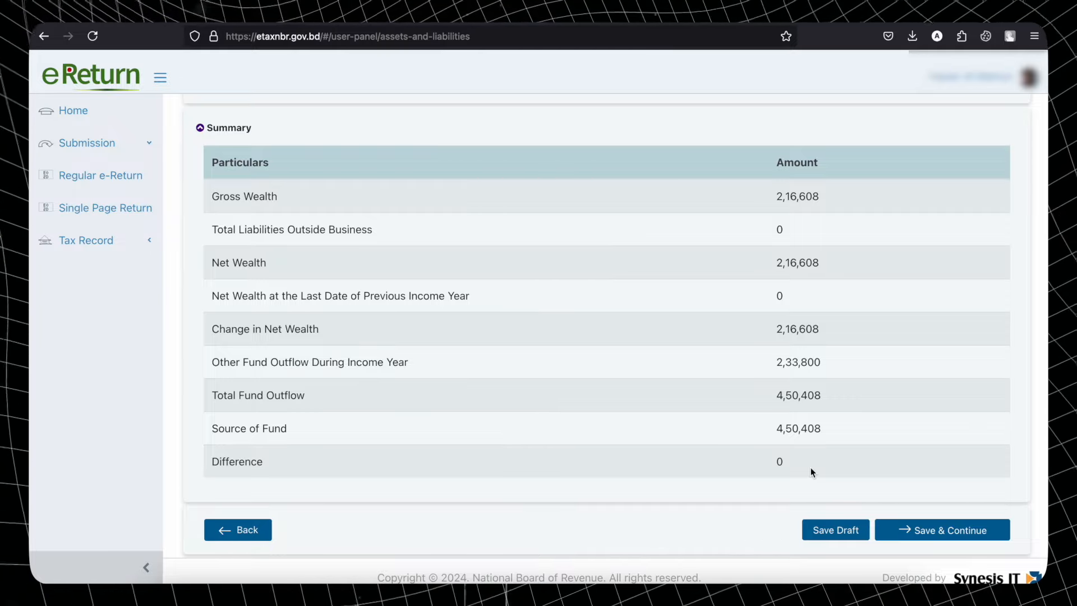
{"action": "scroll", "coordinate": [810, 466], "scroll_direction": "up", "scroll_amount": 15}
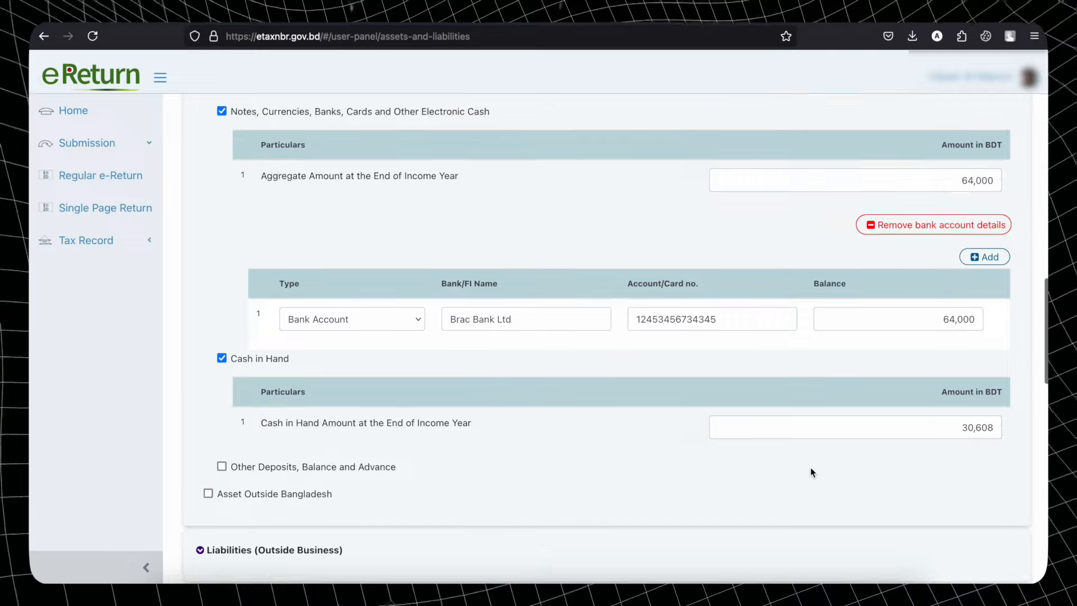
{"action": "double_click", "coordinate": [957, 426]}
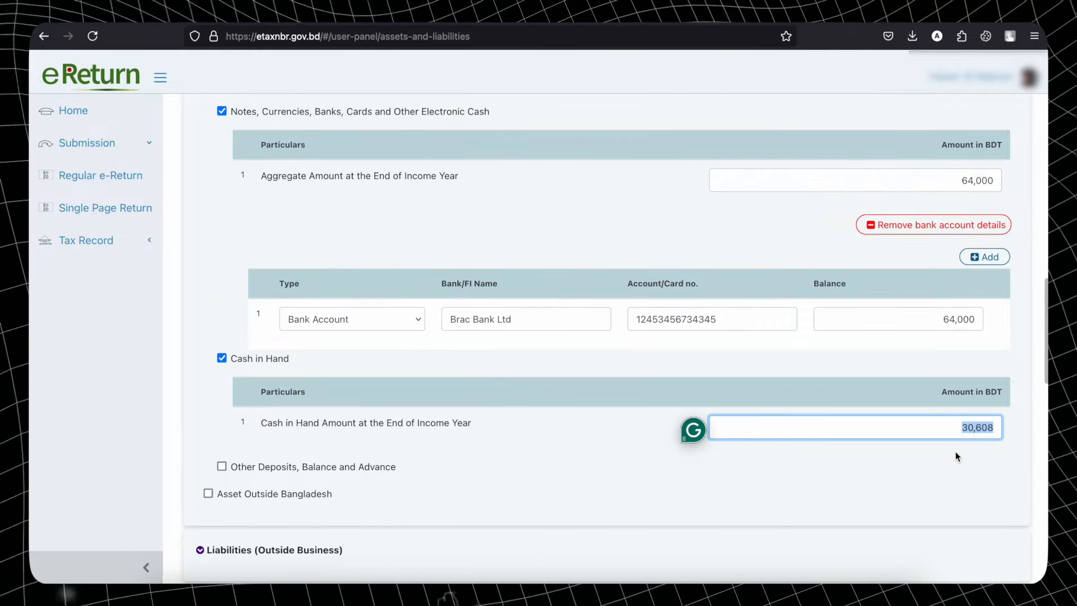
{"action": "scroll", "coordinate": [955, 455], "scroll_direction": "down", "scroll_amount": 15}
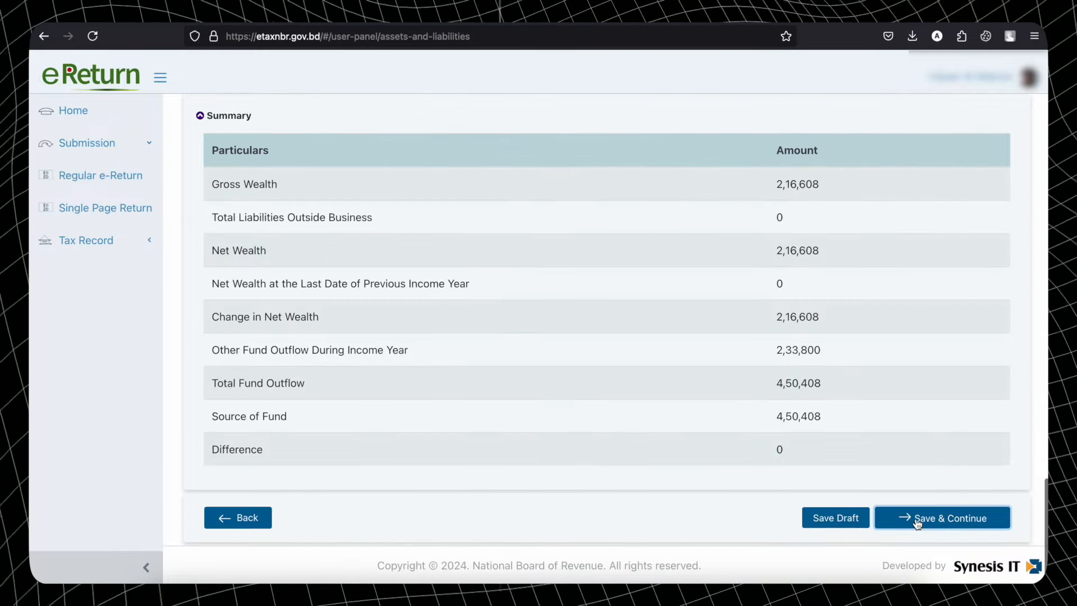
{"action": "left_click", "coordinate": [918, 522]}
- Check the Tax & Payment page shows 0 final payable, then proceed to the online return
{"action": "scroll", "coordinate": [916, 518], "scroll_direction": "down", "scroll_amount": 20}
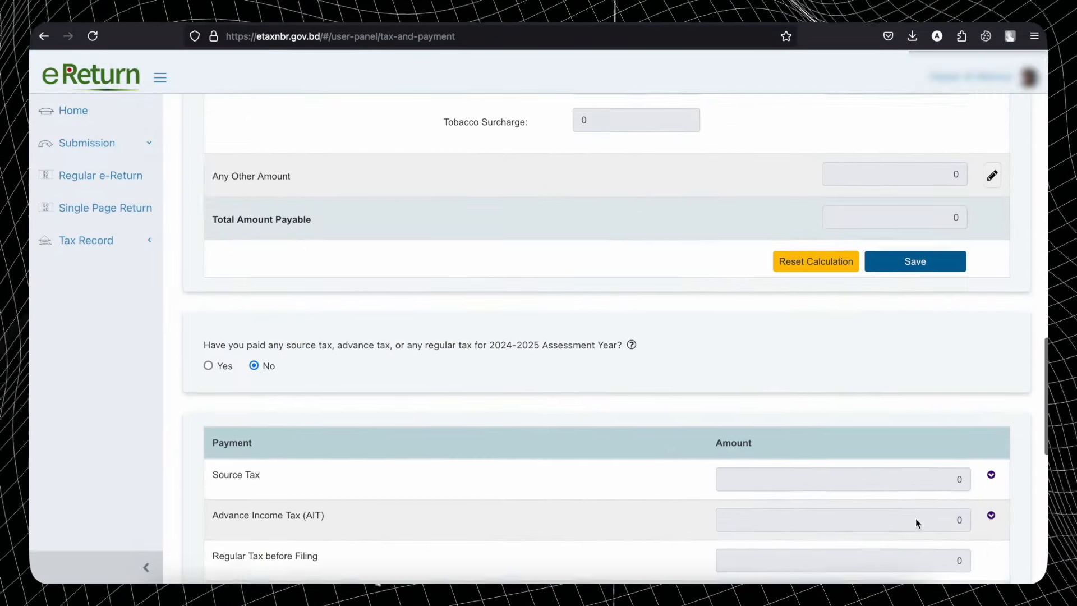
{"action": "scroll", "coordinate": [915, 518], "scroll_direction": "up", "scroll_amount": 2}
{"action": "scroll", "coordinate": [915, 518], "scroll_direction": "down", "scroll_amount": 8}
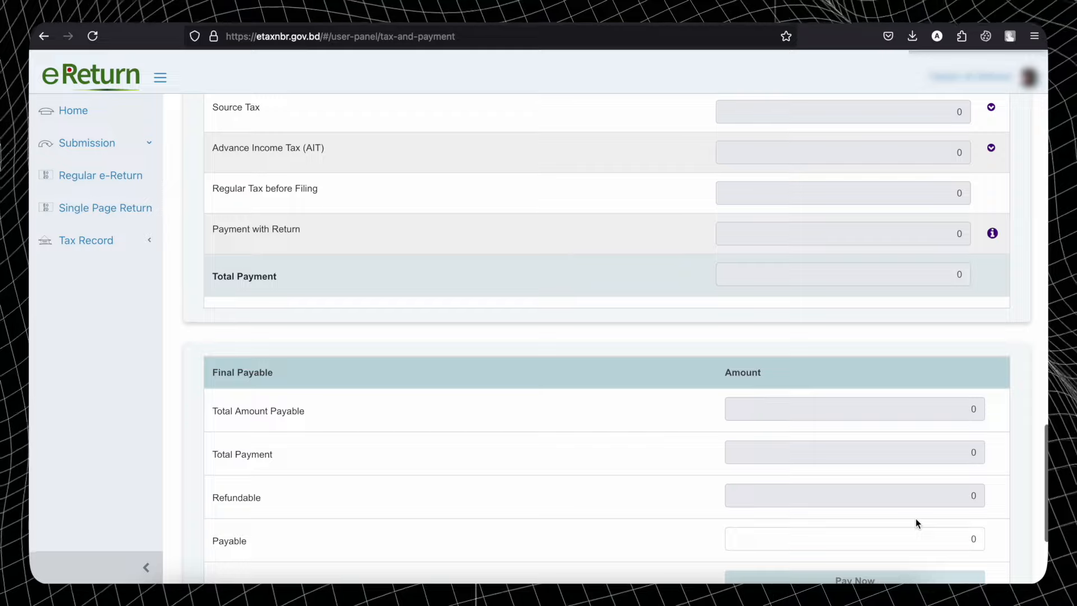
{"action": "scroll", "coordinate": [916, 518], "scroll_direction": "up", "scroll_amount": 2}
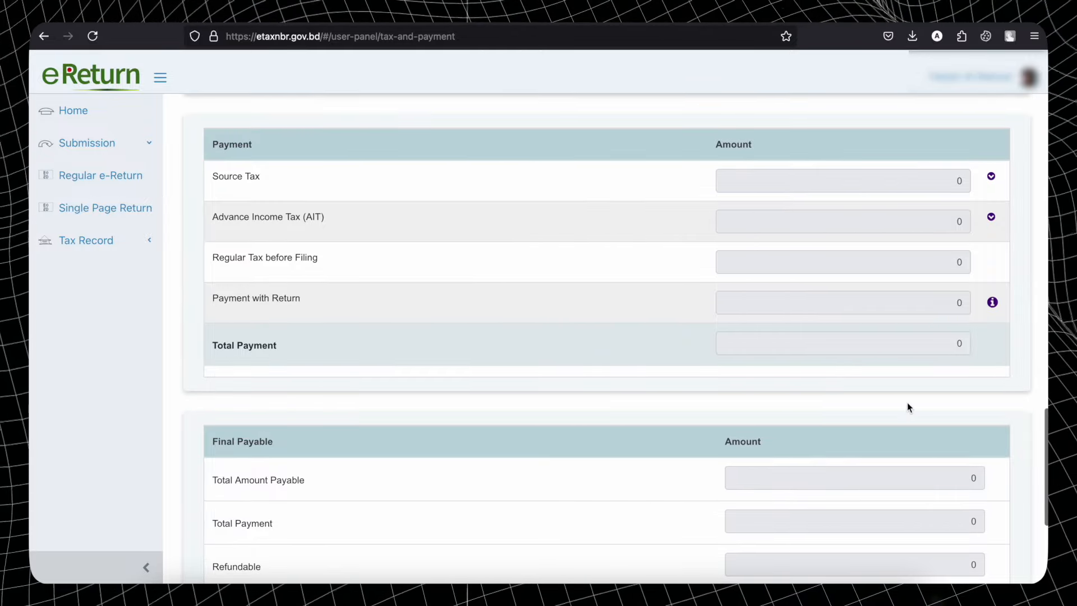
{"action": "scroll", "coordinate": [907, 402], "scroll_direction": "down", "scroll_amount": 5}
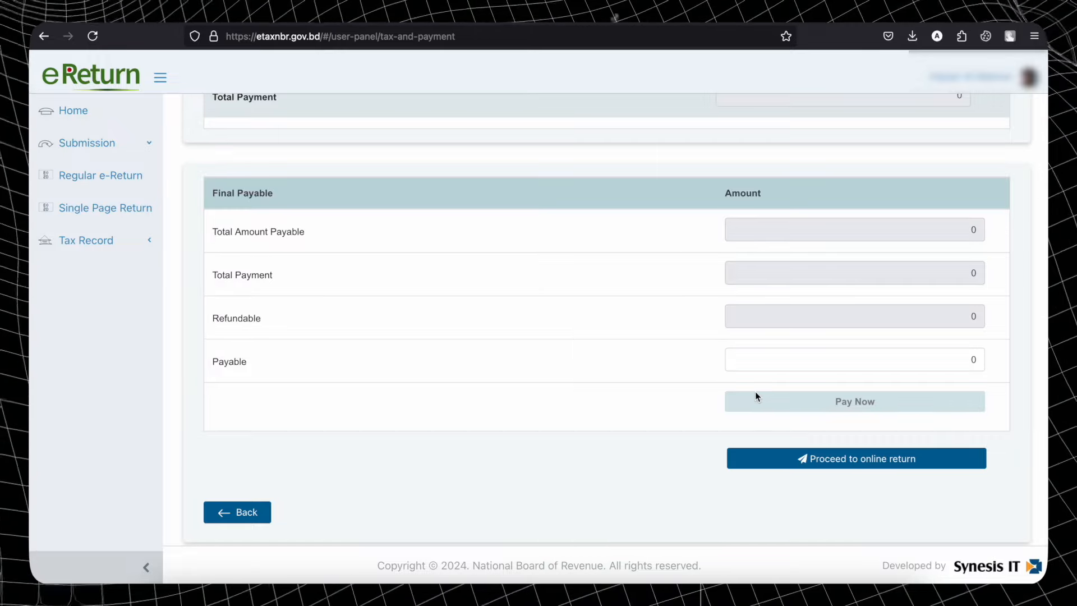
{"action": "left_click", "coordinate": [832, 460]}
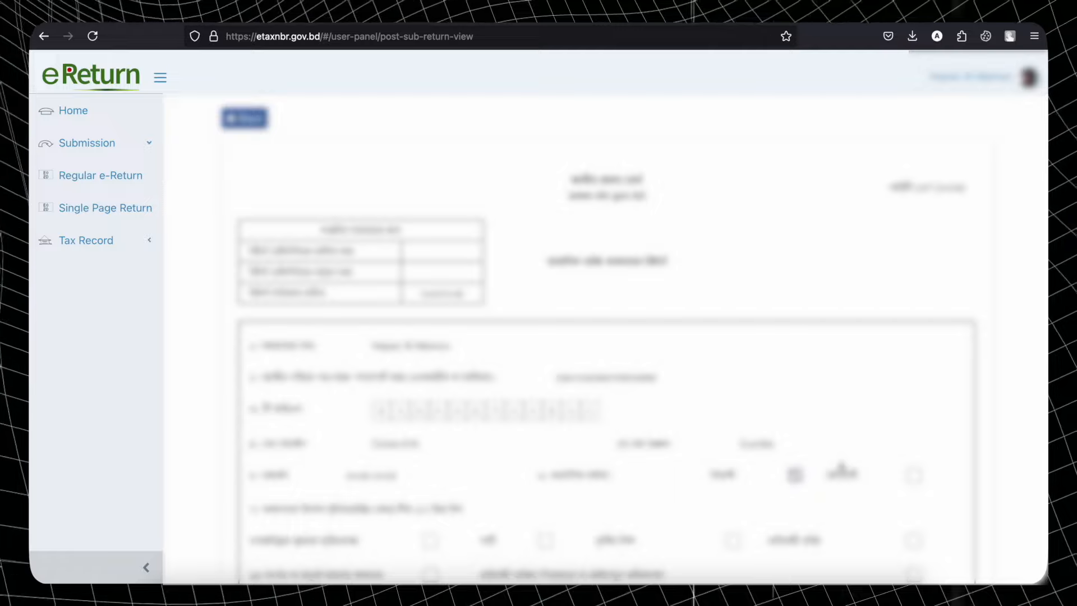
- Read the return preview down to its declaration and expand Tax Record in the sidebar
{"action": "scroll", "coordinate": [841, 468], "scroll_direction": "down", "scroll_amount": 10}
{"action": "scroll", "coordinate": [842, 467], "scroll_direction": "down", "scroll_amount": 15}
{"action": "scroll", "coordinate": [841, 467], "scroll_direction": "down", "scroll_amount": 8}
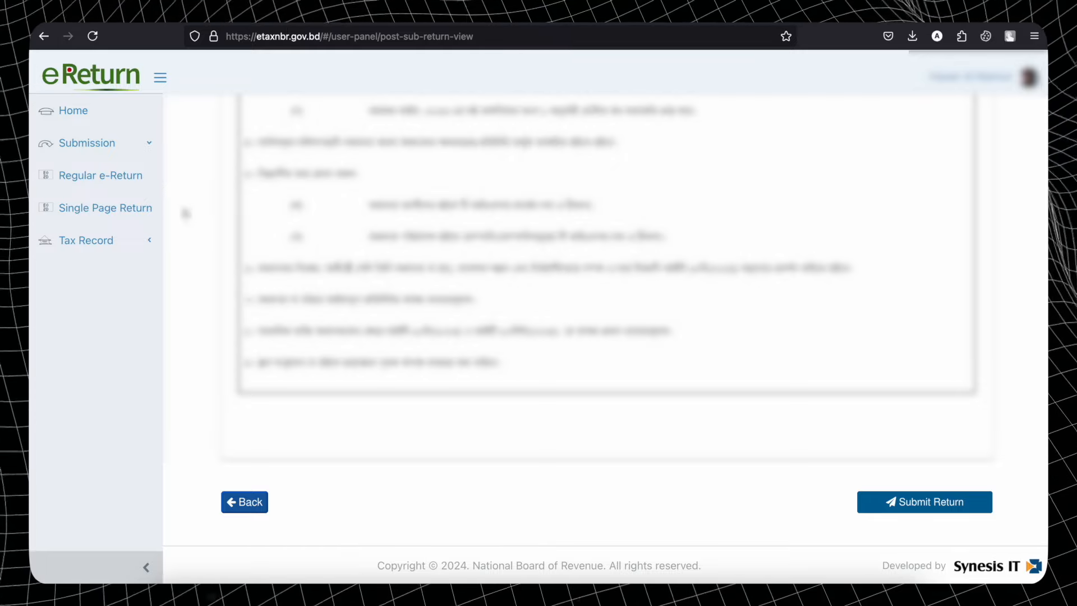
{"action": "left_click", "coordinate": [150, 241]}
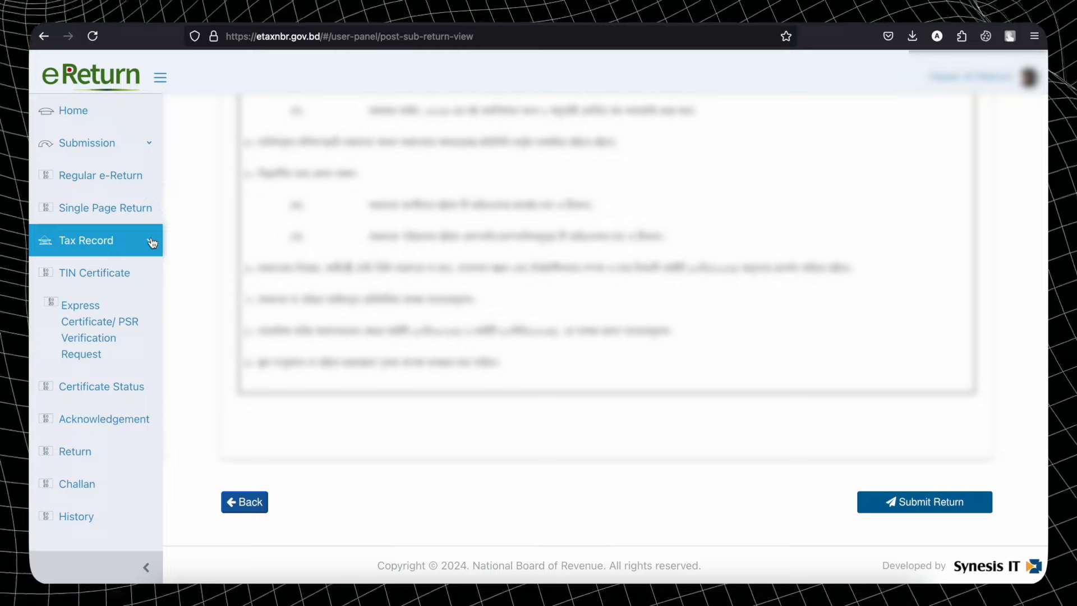